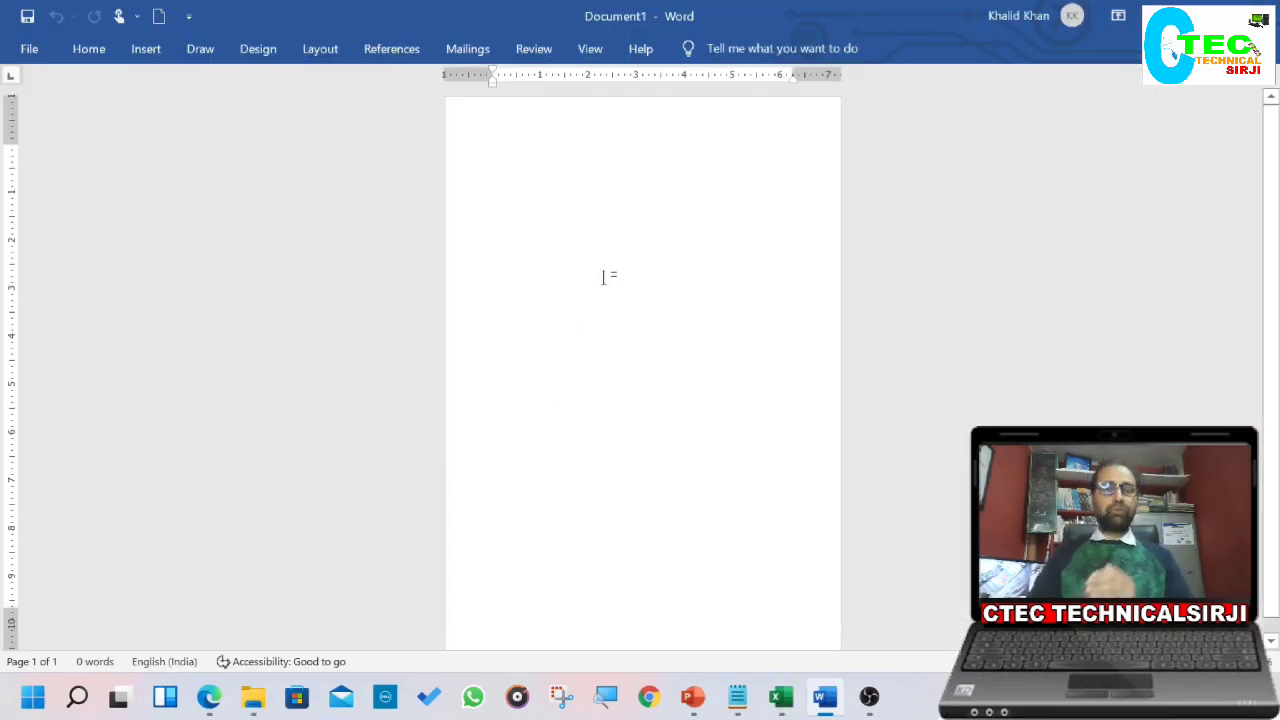
Step: Set the document to a custom paper size 5 inches wide and 8 inches high, with narrow margins
left_click(320, 48)
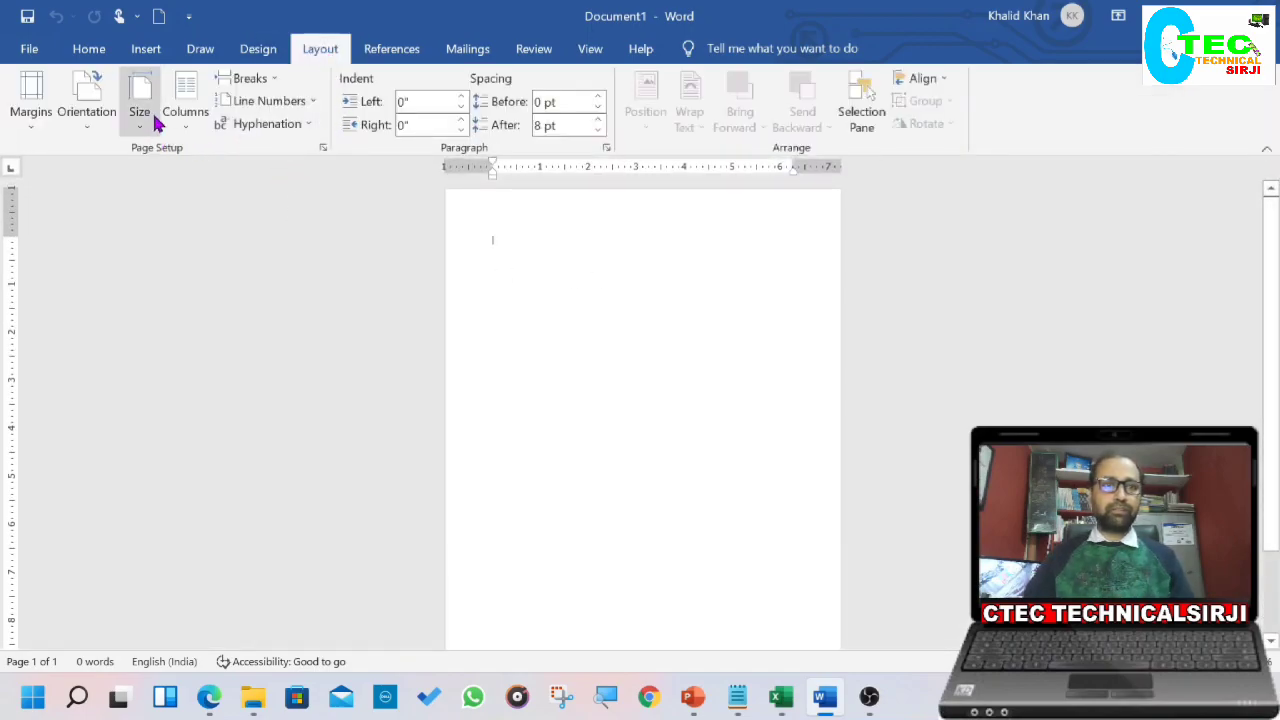
left_click(142, 118)
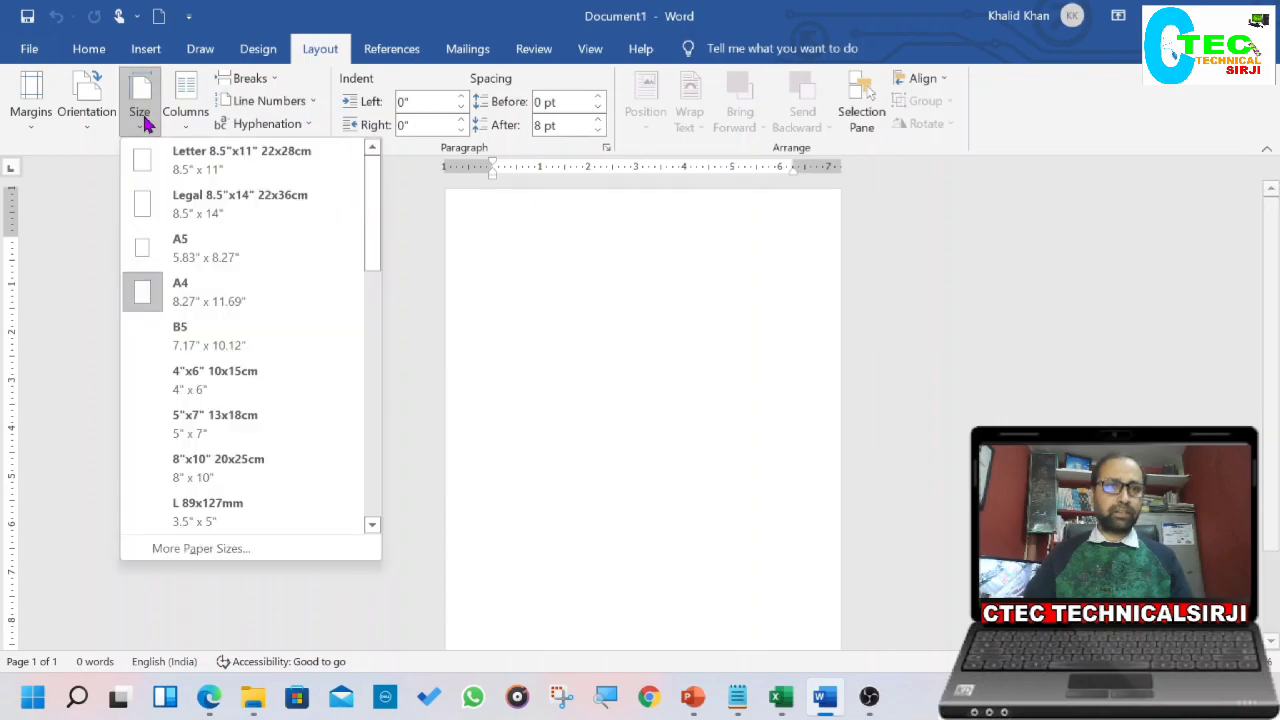
left_click(171, 552)
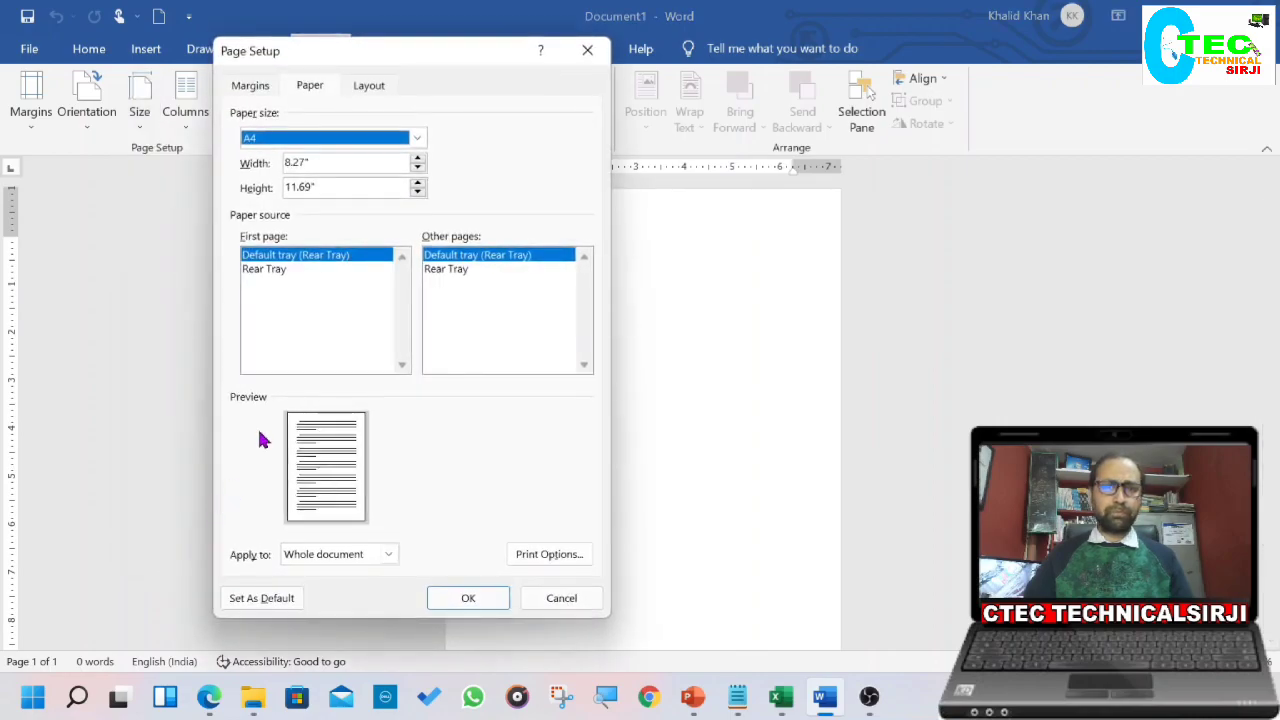
left_click_drag(385, 70, 502, 53)
left_click_drag(464, 152, 368, 146)
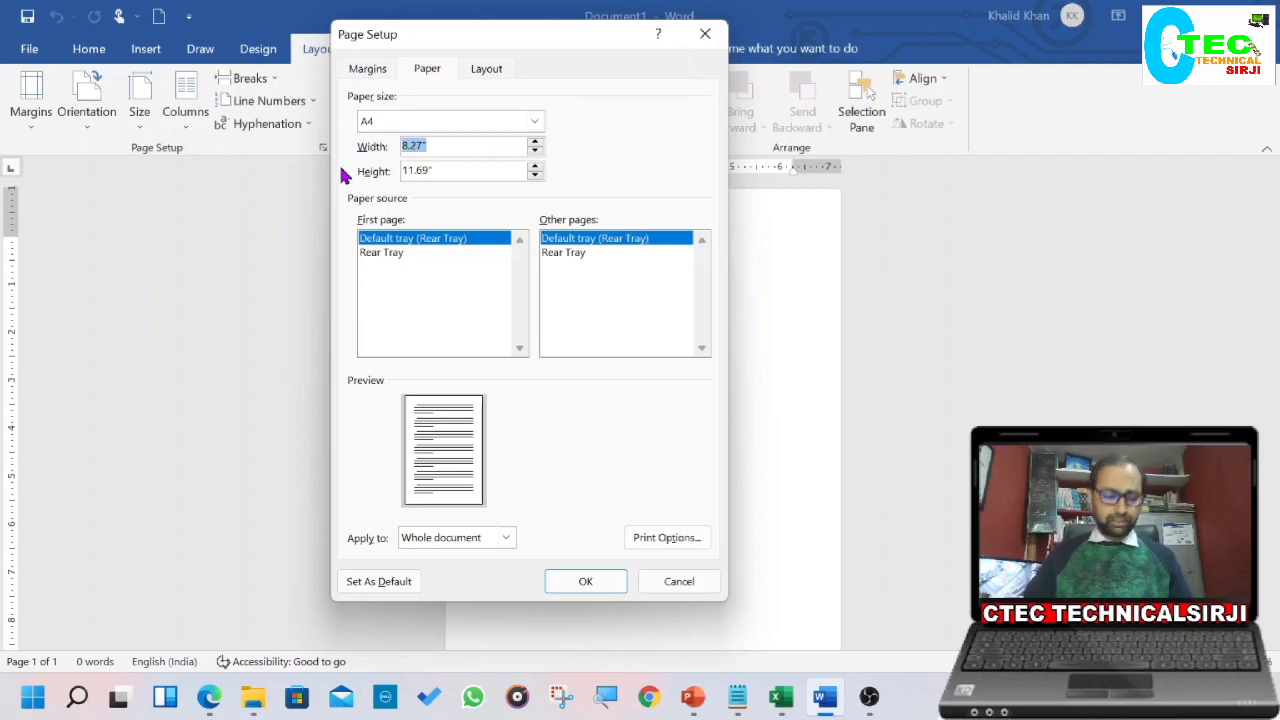
type("5")
key("Tab")
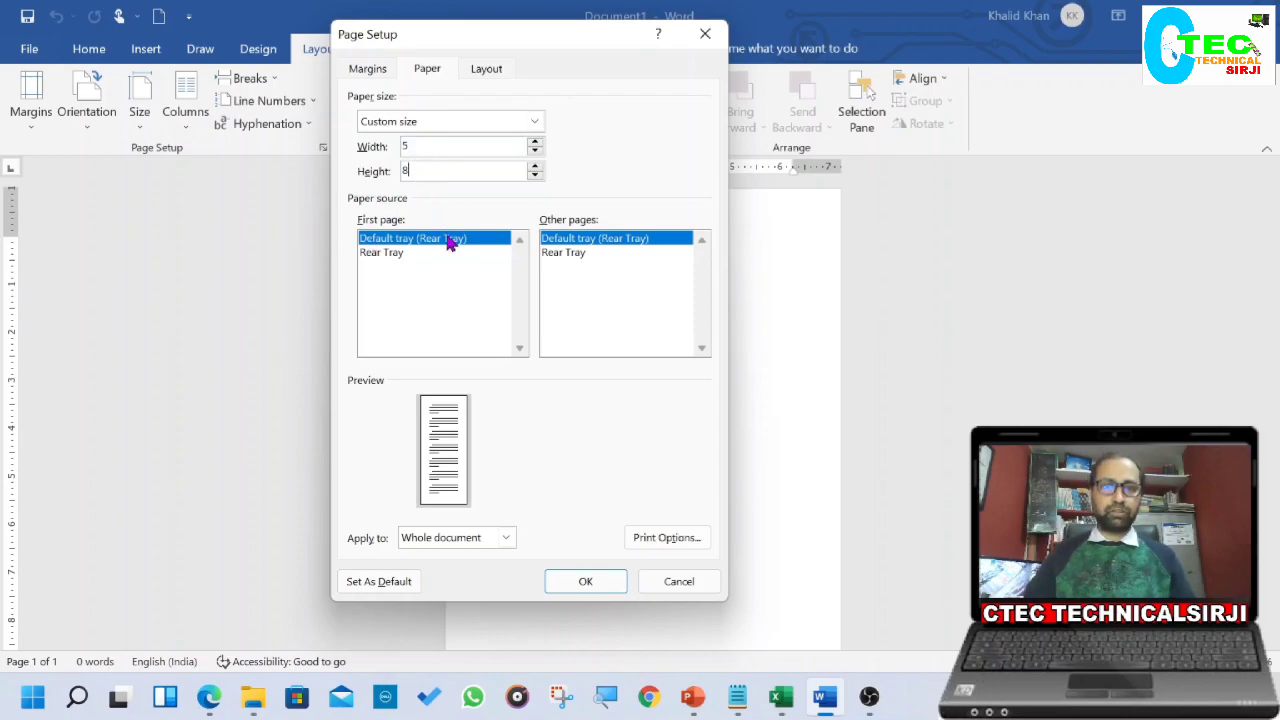
left_click(585, 583)
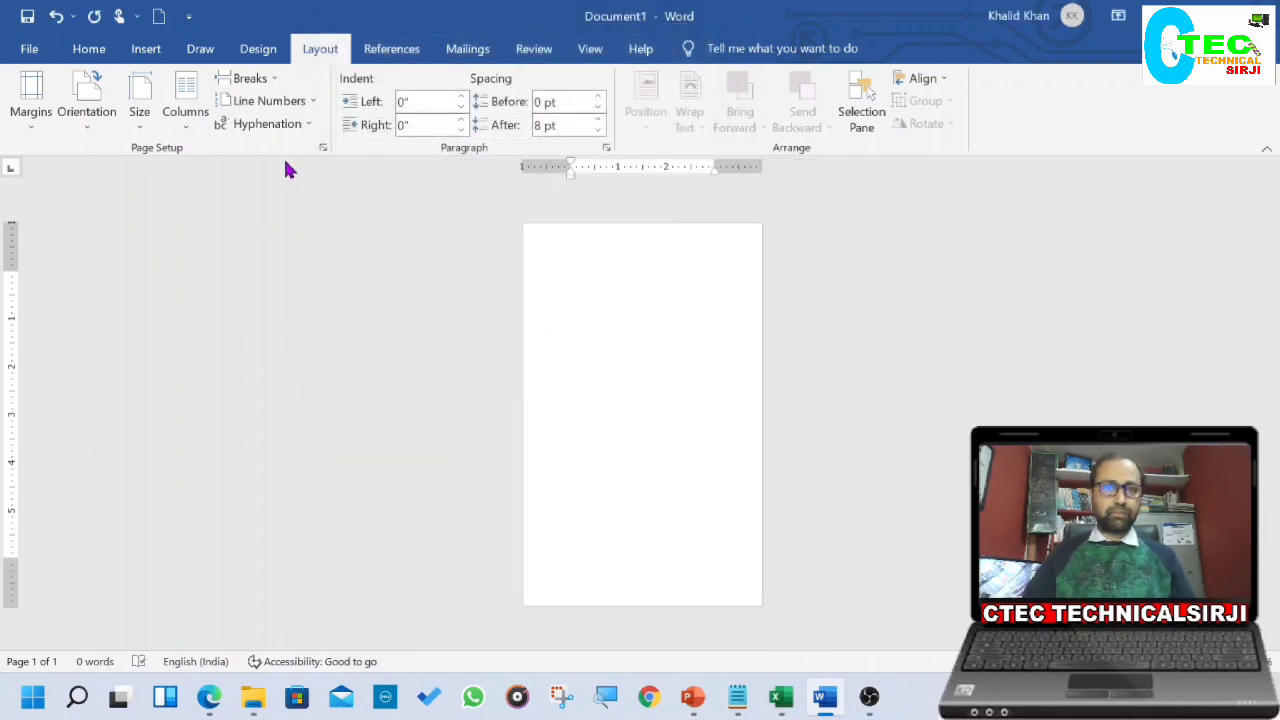
left_click(36, 122)
left_click(110, 300)
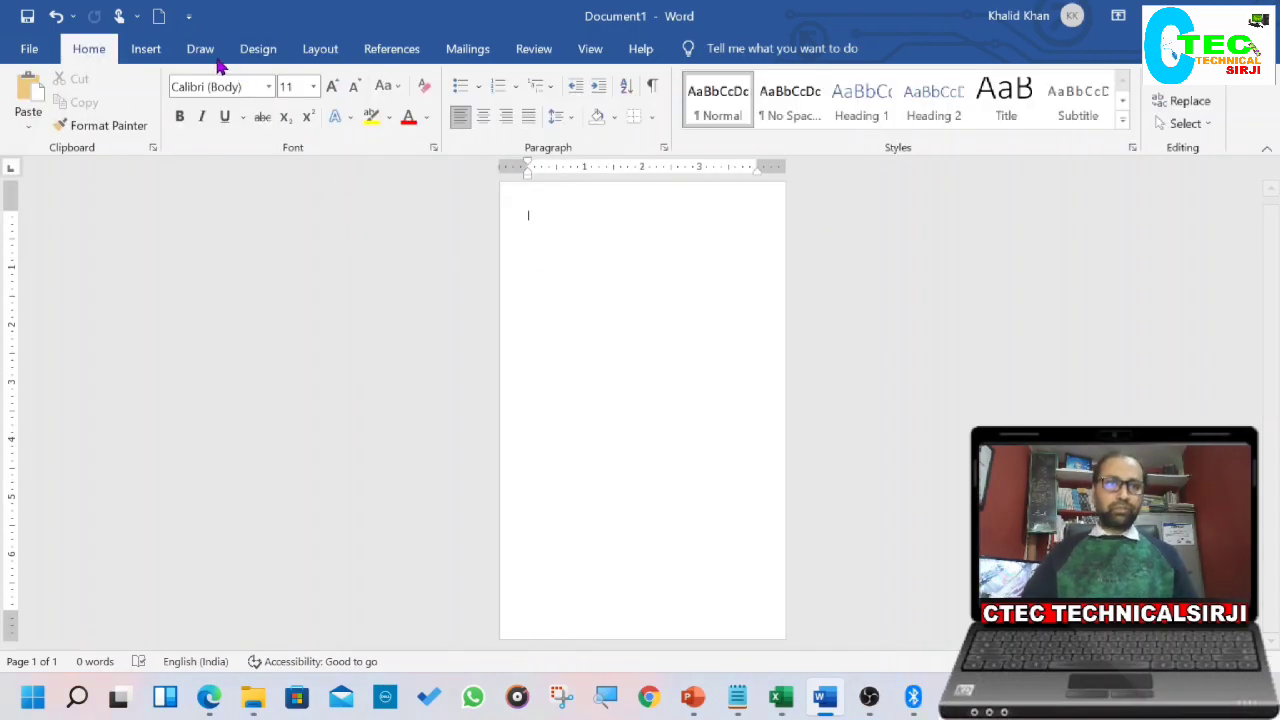
Step: Draw a rectangle covering the whole page, about 7.99 inches high and 4.93 inches wide
left_click(143, 50)
left_click(278, 84)
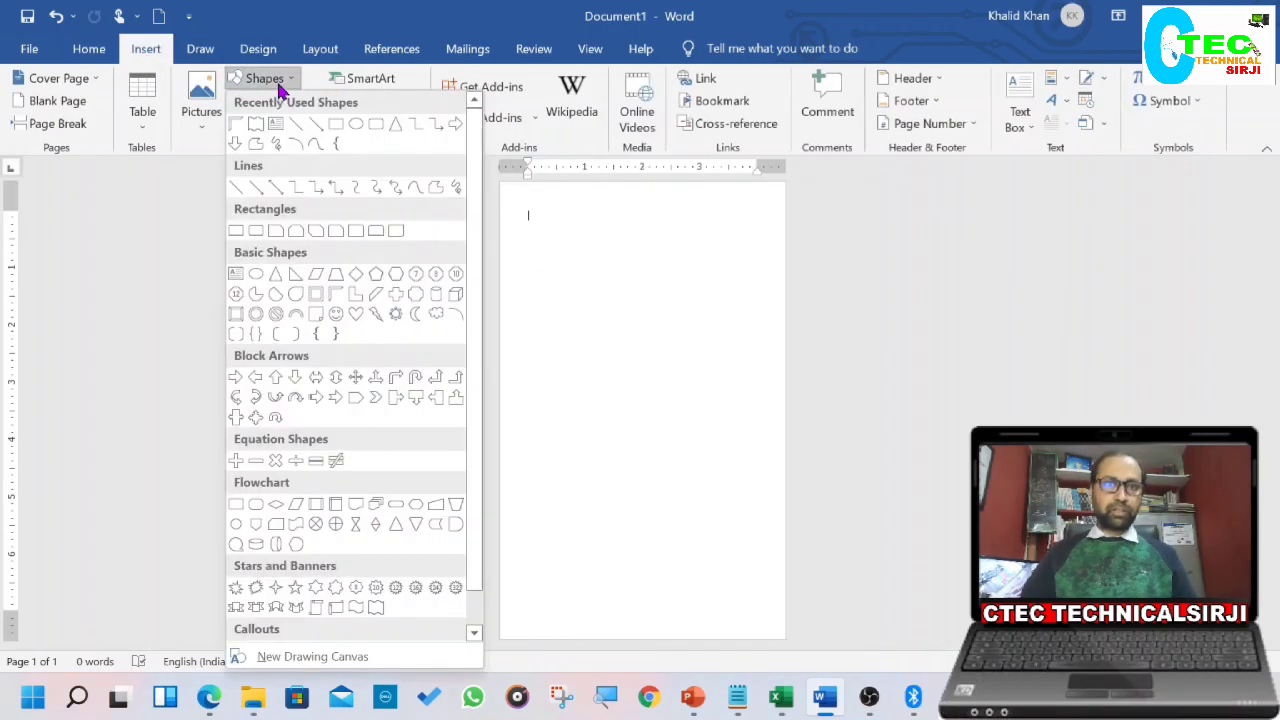
left_click(336, 124)
left_click_drag(503, 186, 785, 642)
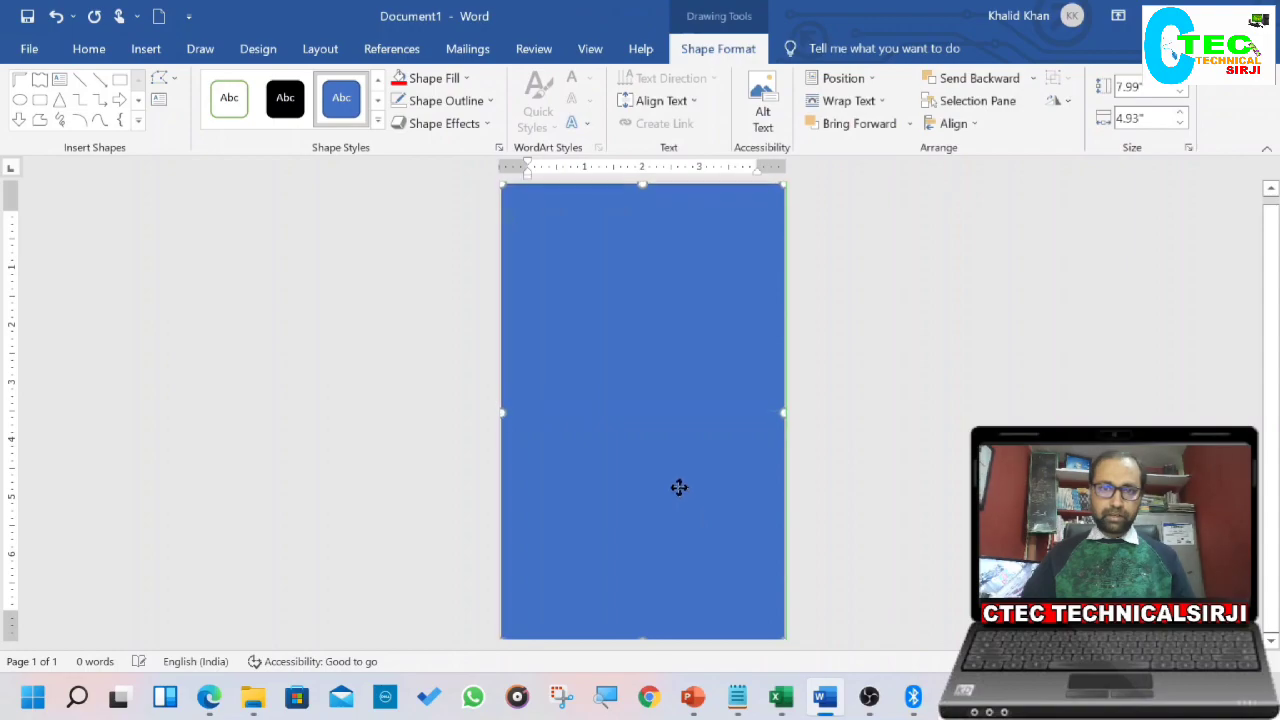
Step: Fill the rectangle with a radial gradient from dark blue at 0% to black, moving the black stop to 93%
left_click(434, 78)
mouse_move(470, 333)
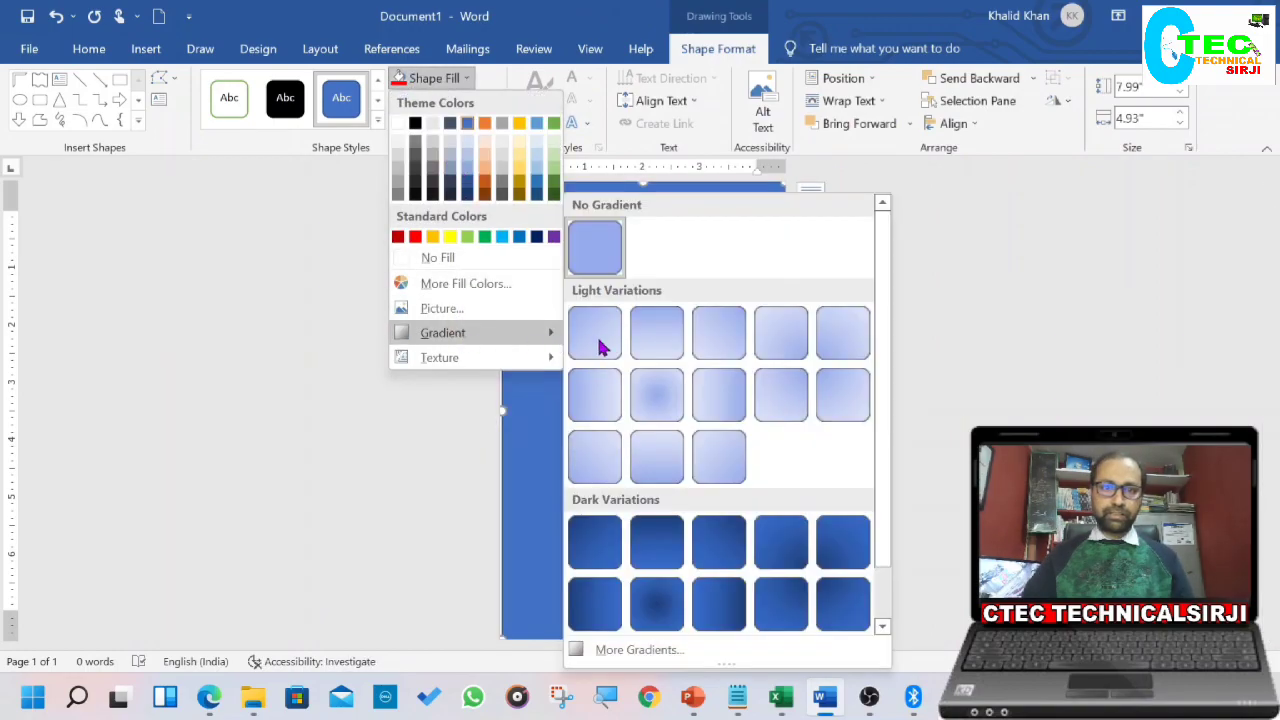
left_click(602, 649)
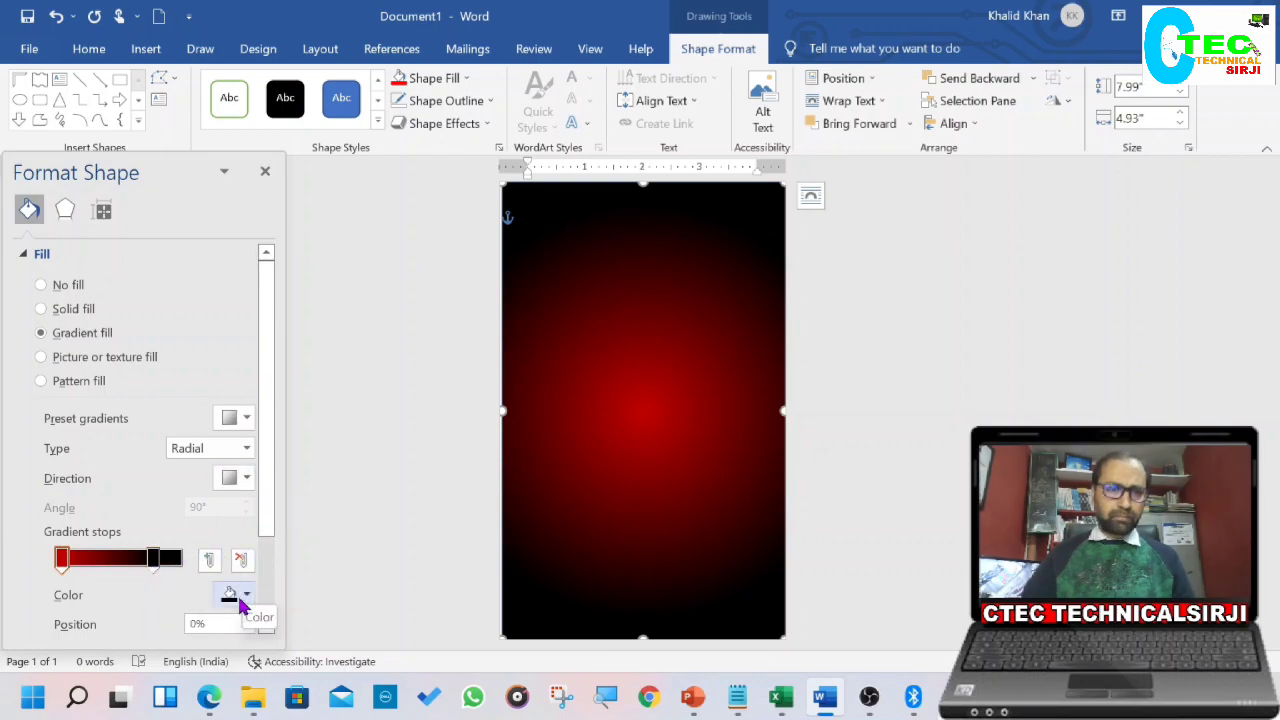
left_click(154, 558)
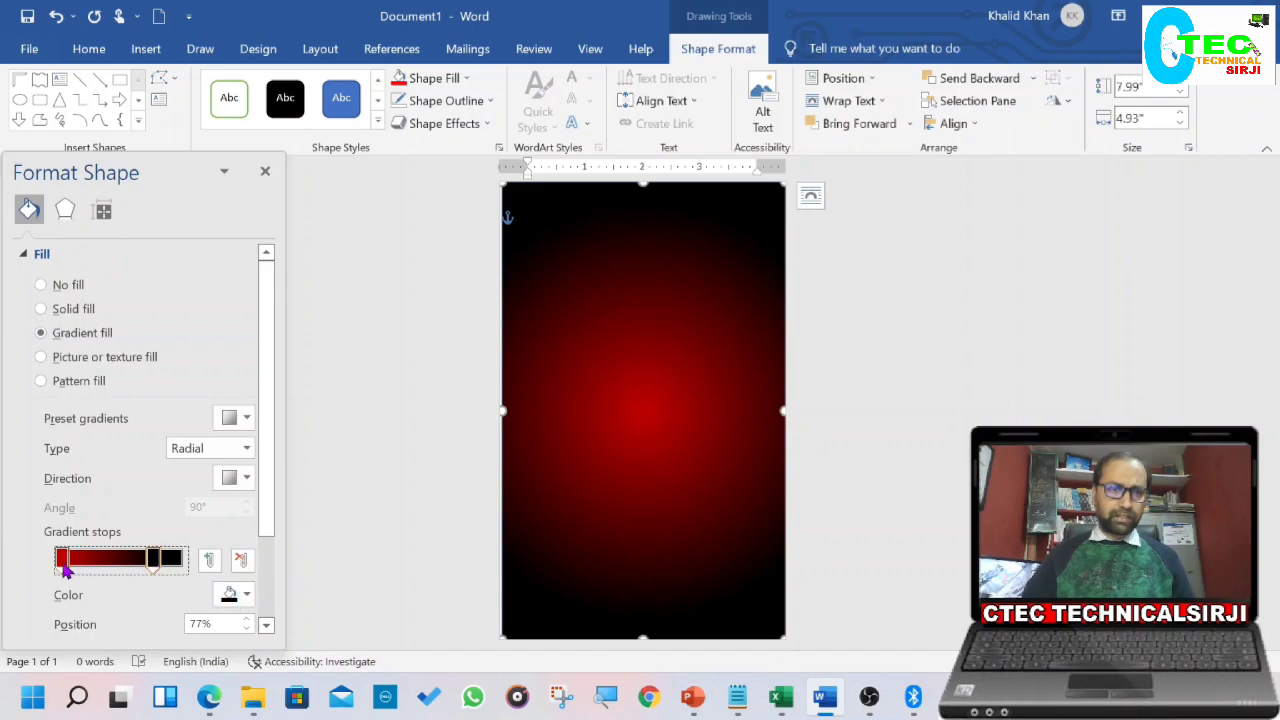
left_click(232, 594)
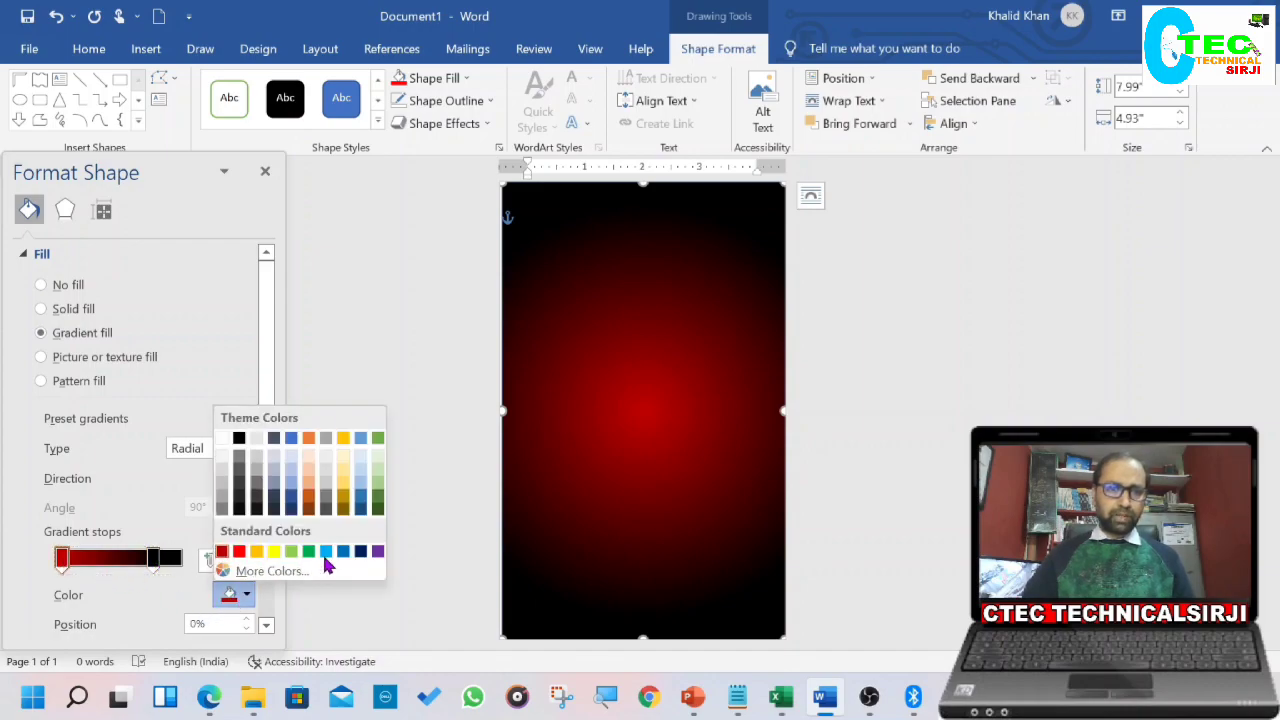
left_click(359, 553)
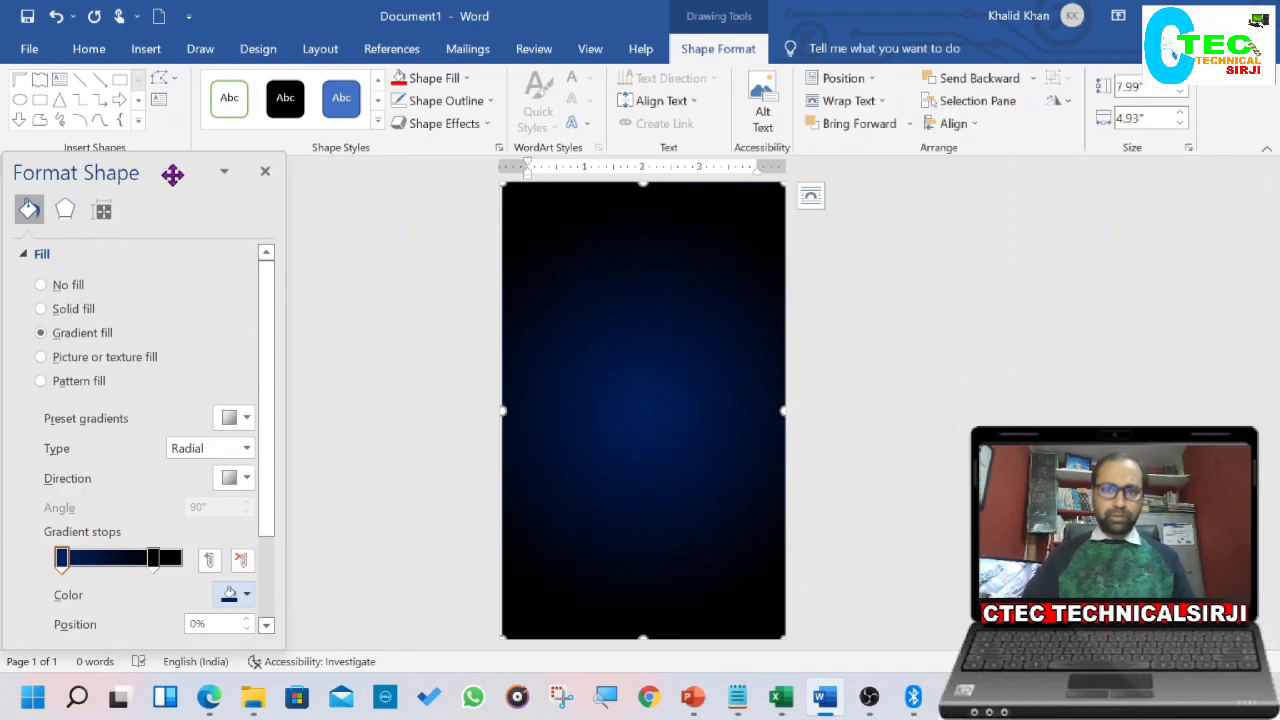
left_click(154, 562)
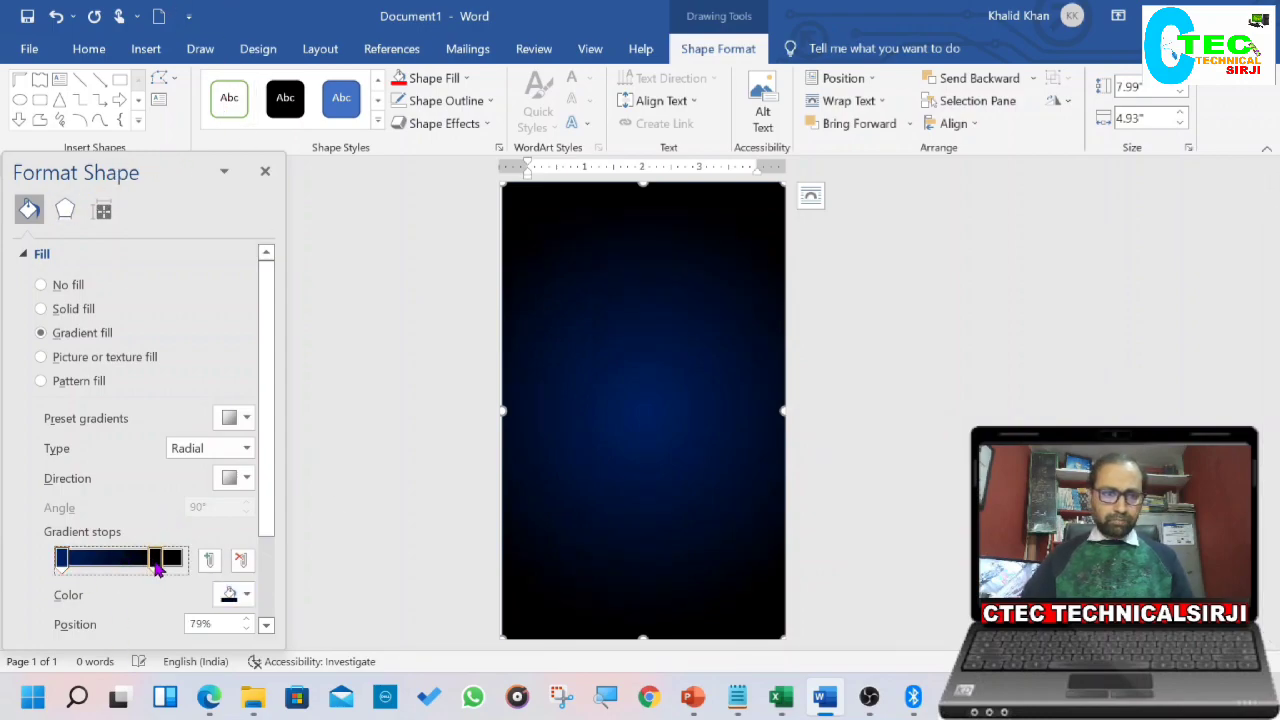
left_click_drag(164, 568, 172, 568)
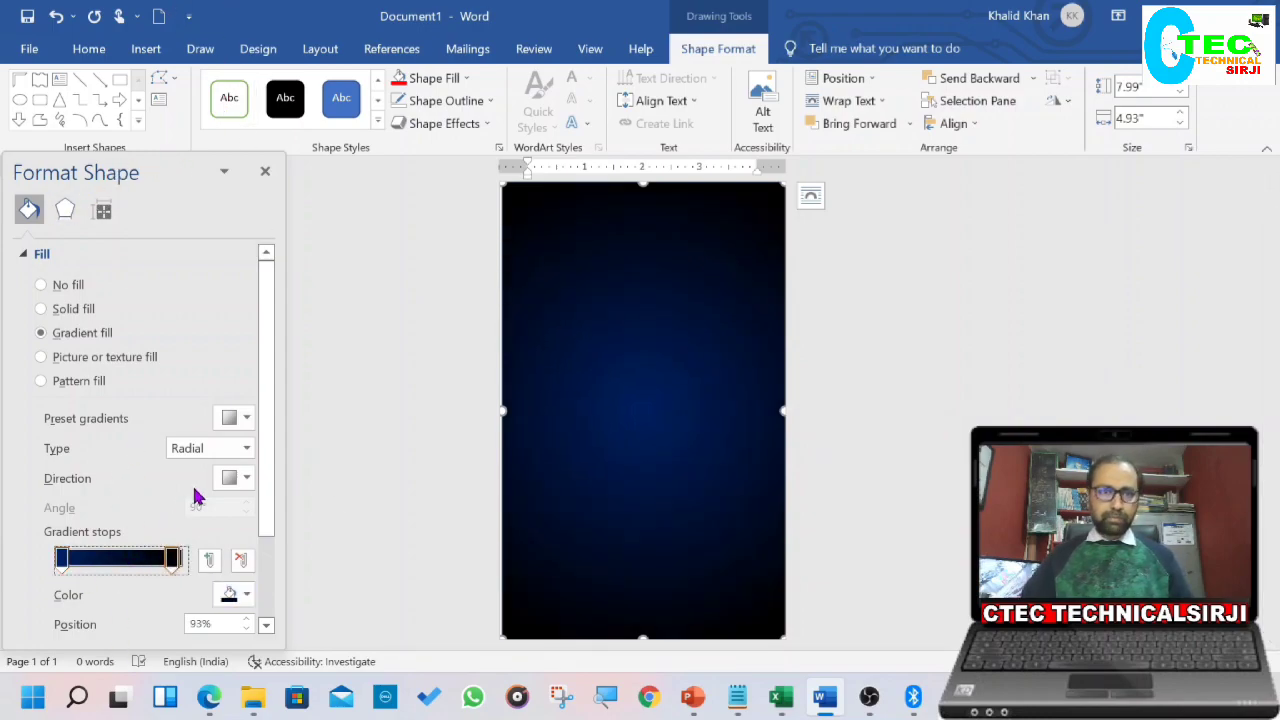
left_click(265, 173)
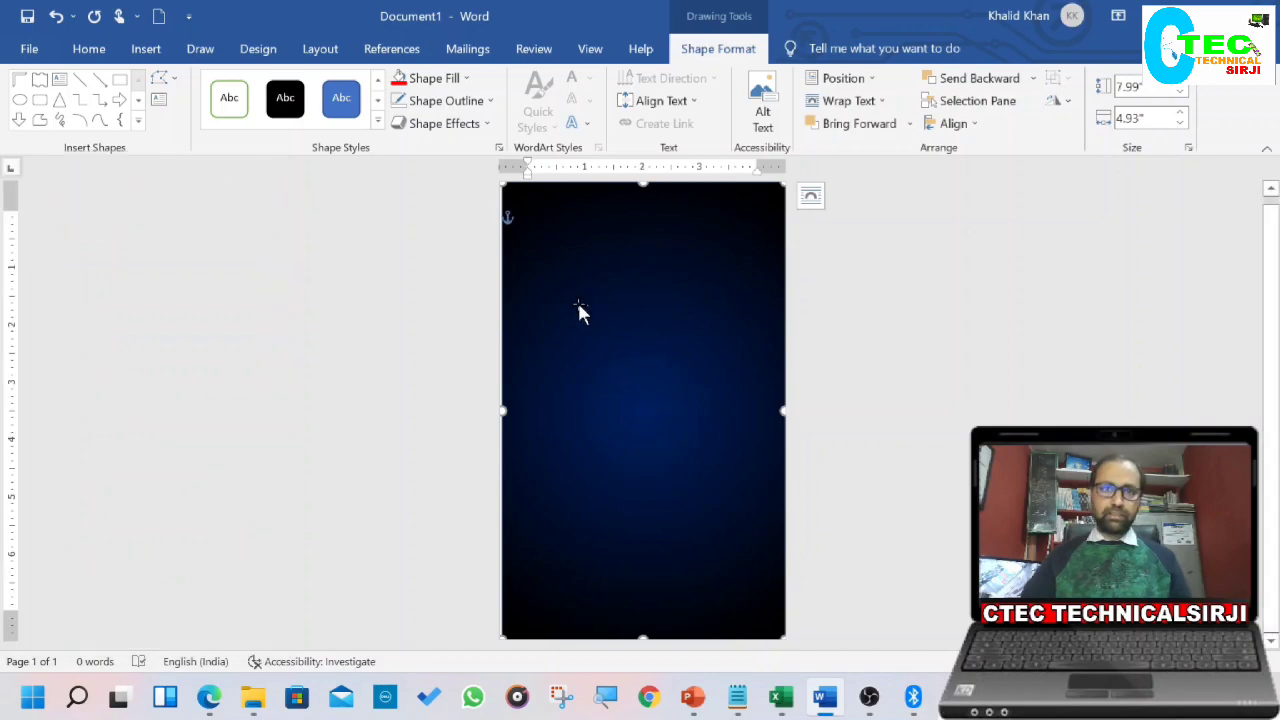
Step: Draw a half frame shape about 1 inch high and 1.09 inches wide in the page's upper-left corner
left_click(146, 48)
left_click(264, 78)
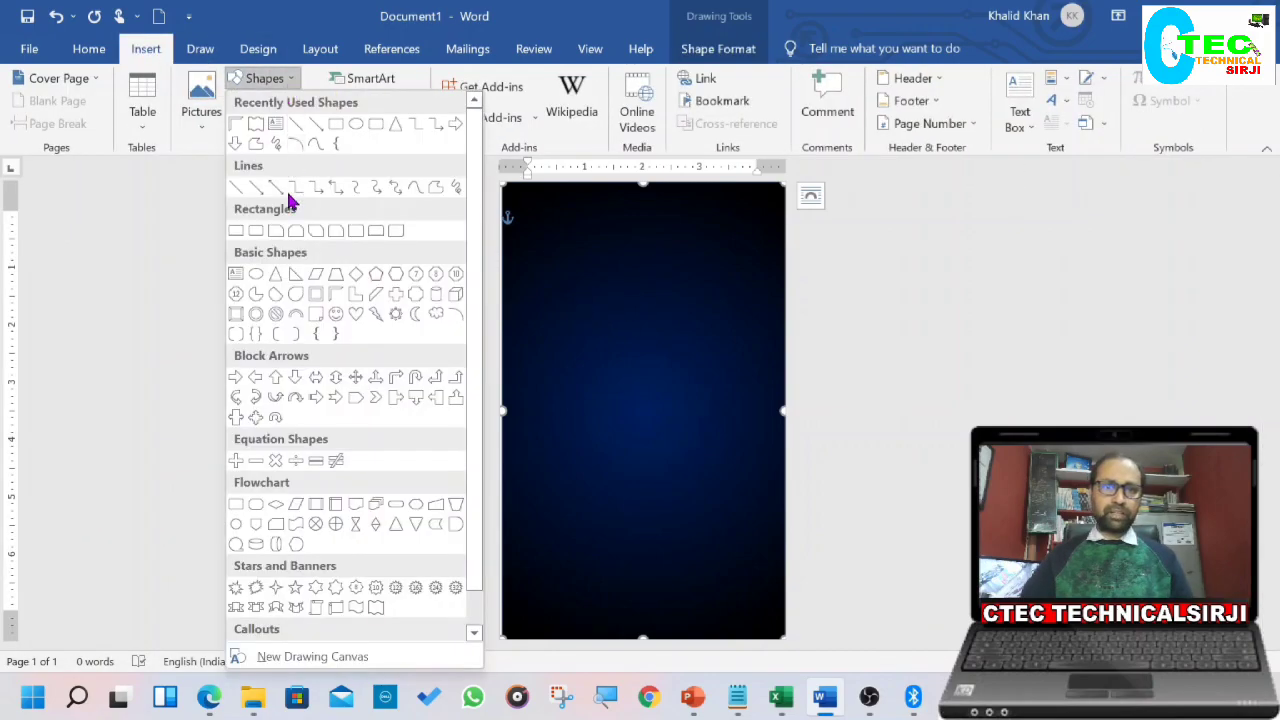
left_click(318, 315)
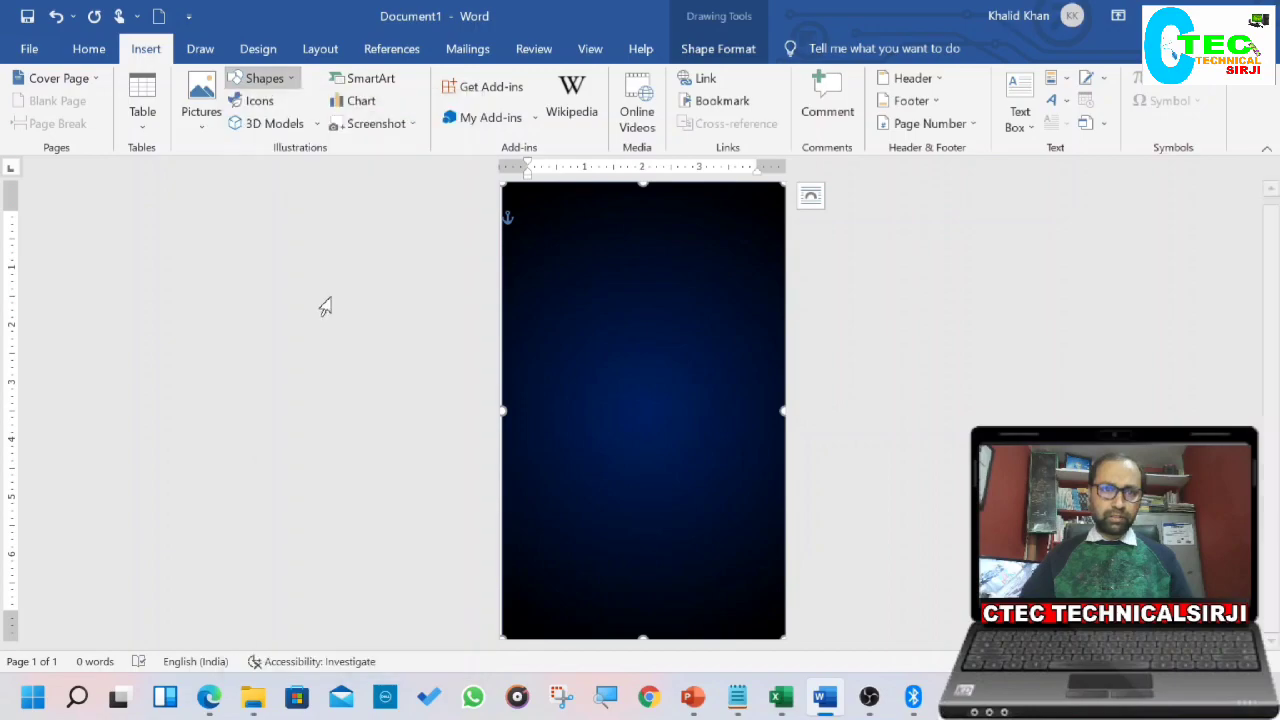
left_click_drag(525, 196, 557, 206)
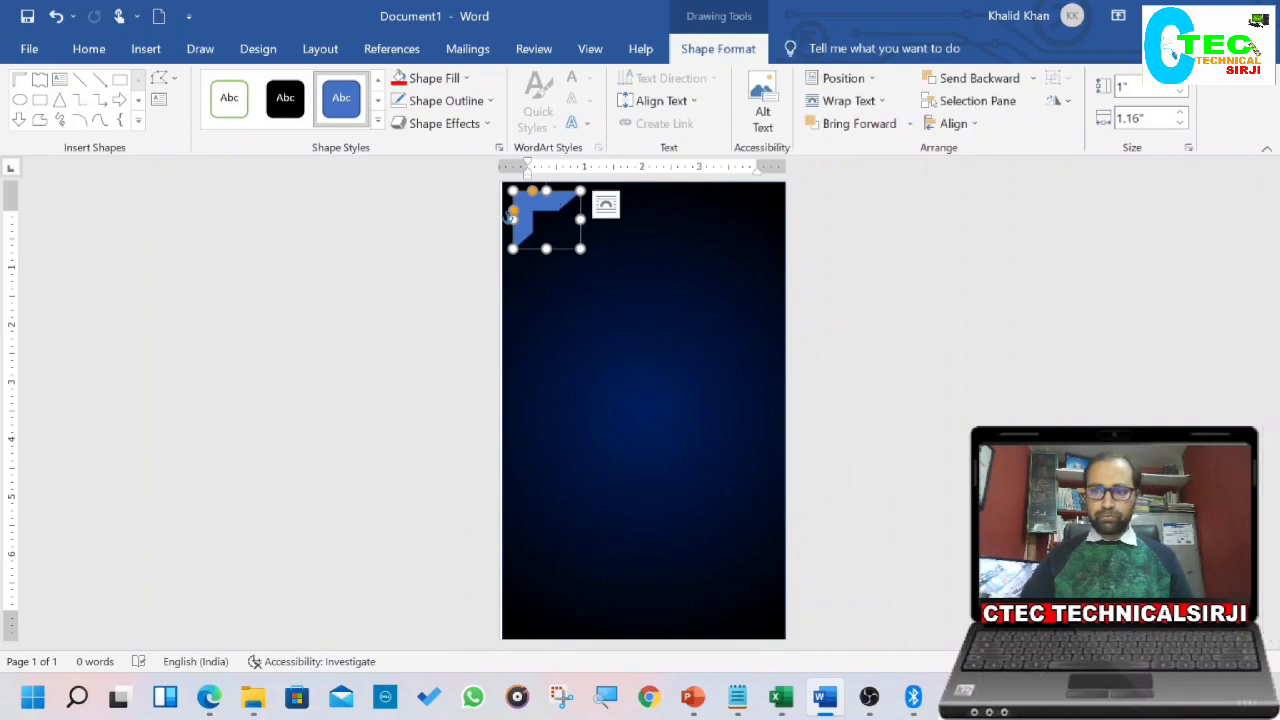
scroll(511, 215, "up", 4)
left_click_drag(483, 228, 515, 250)
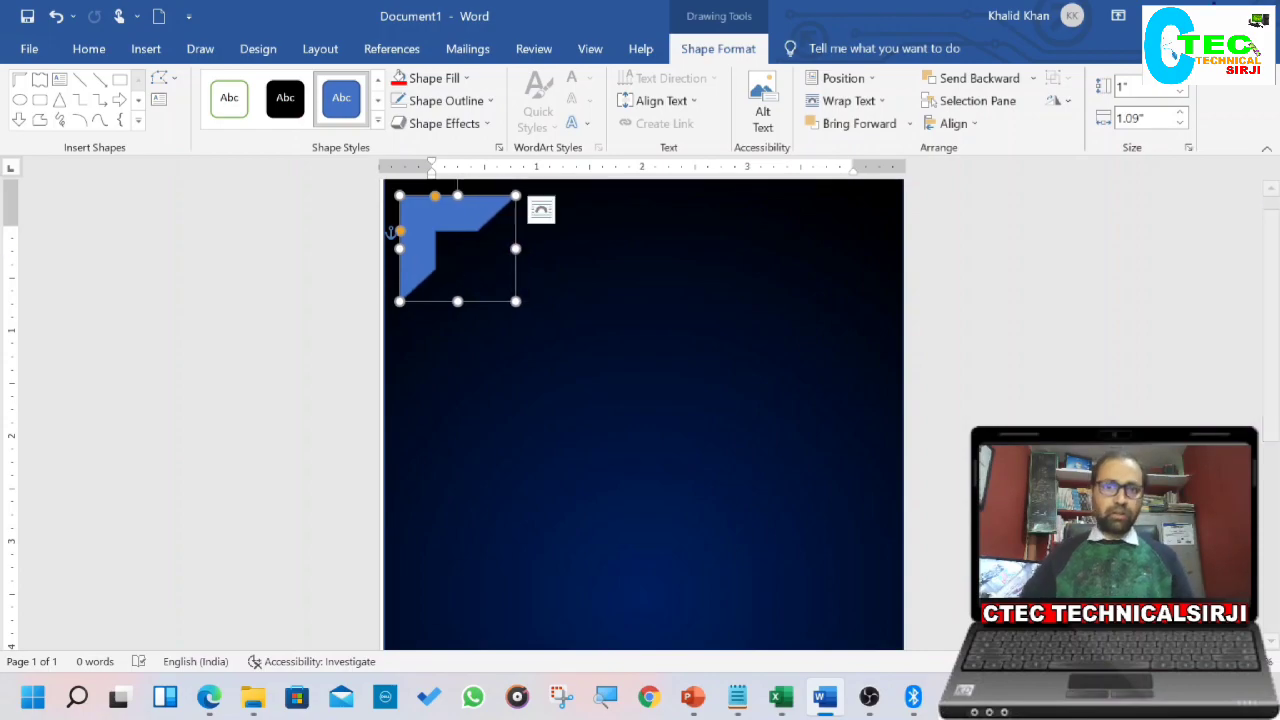
Step: Fill the half frame with red and remove its outline
left_click(400, 78)
left_click(437, 103)
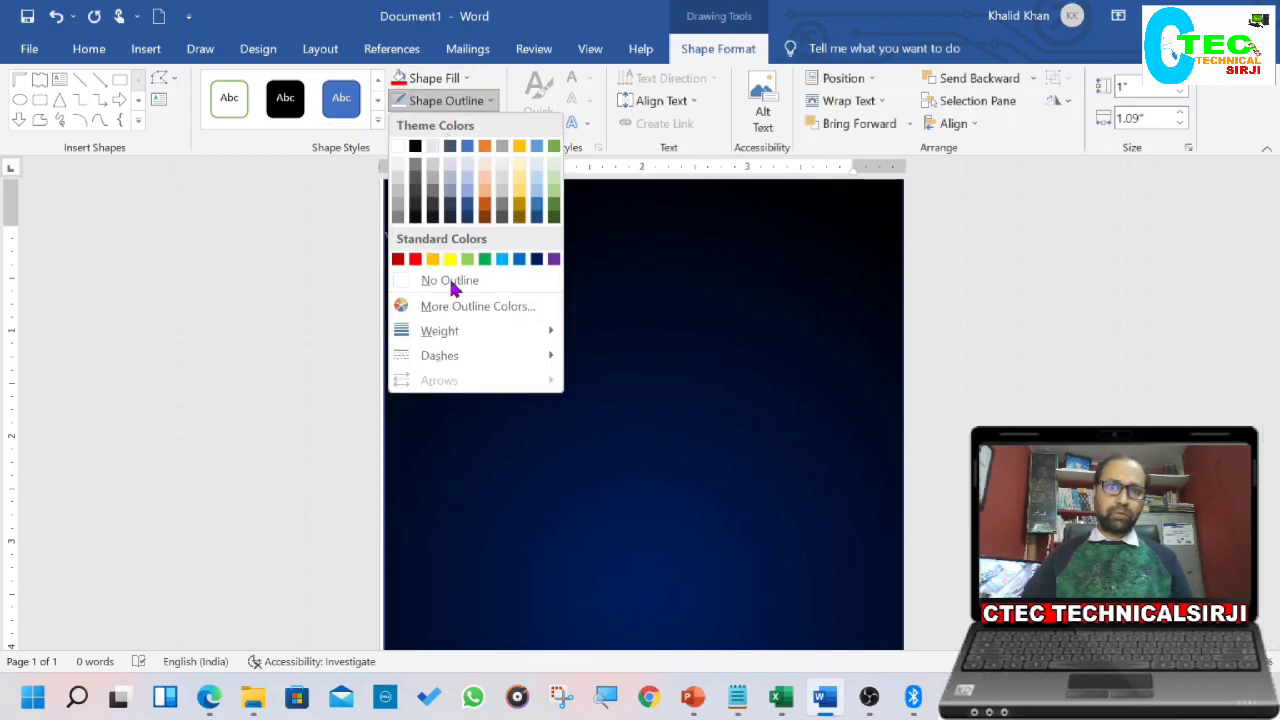
left_click(461, 284)
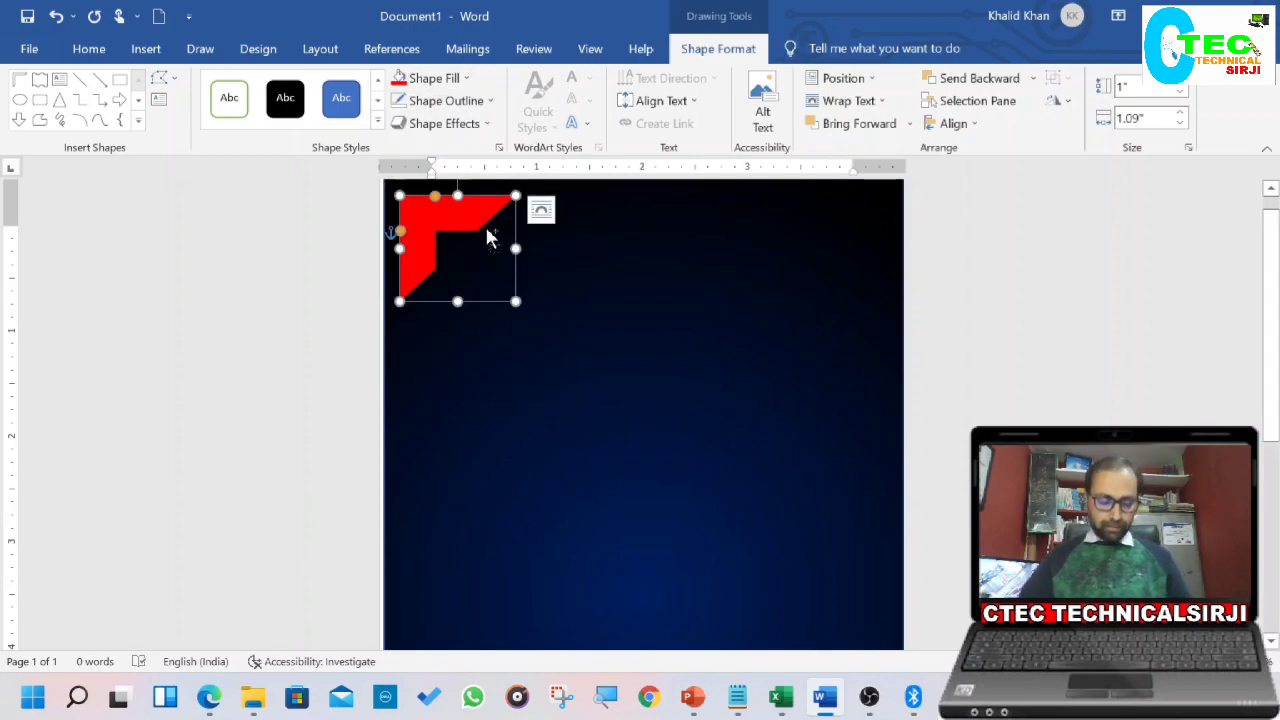
Step: Duplicate the red half frame into the page's upper-right corner, rotate it right 90° and nudge it down level with the original
key("ctrl+c")
key("ctrl+v")
left_click_drag(489, 236, 857, 221)
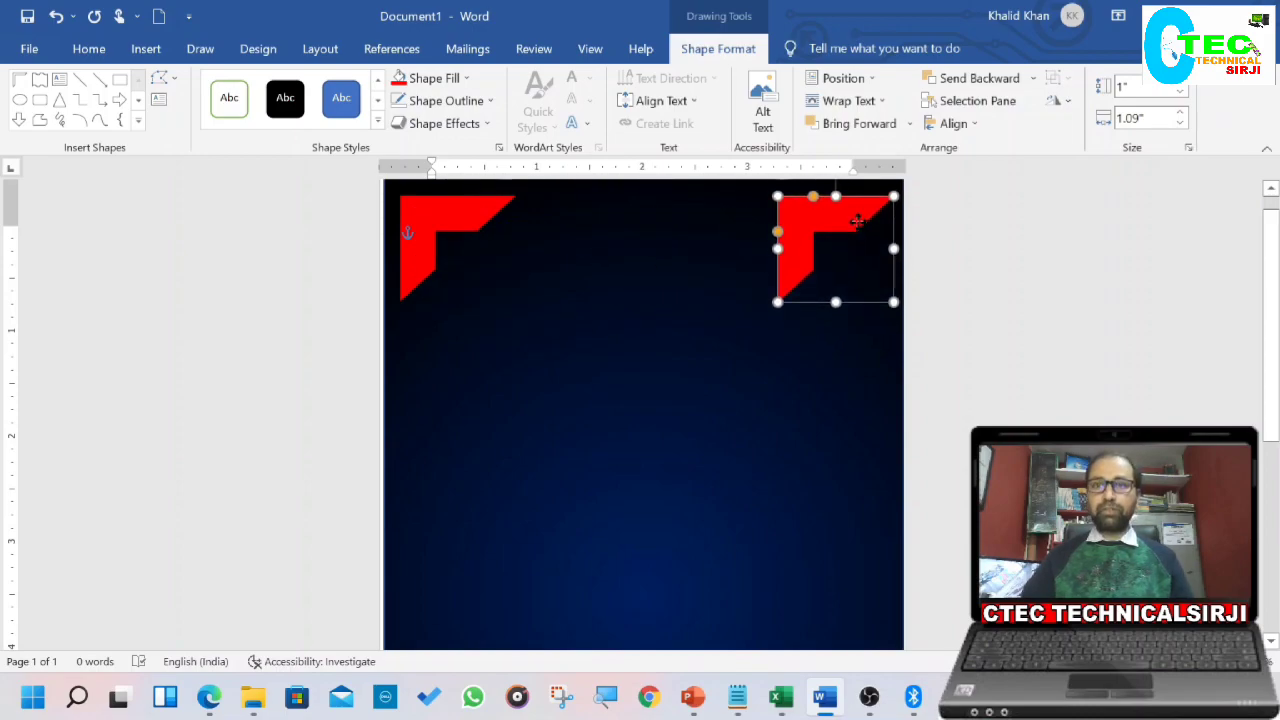
left_click(1058, 100)
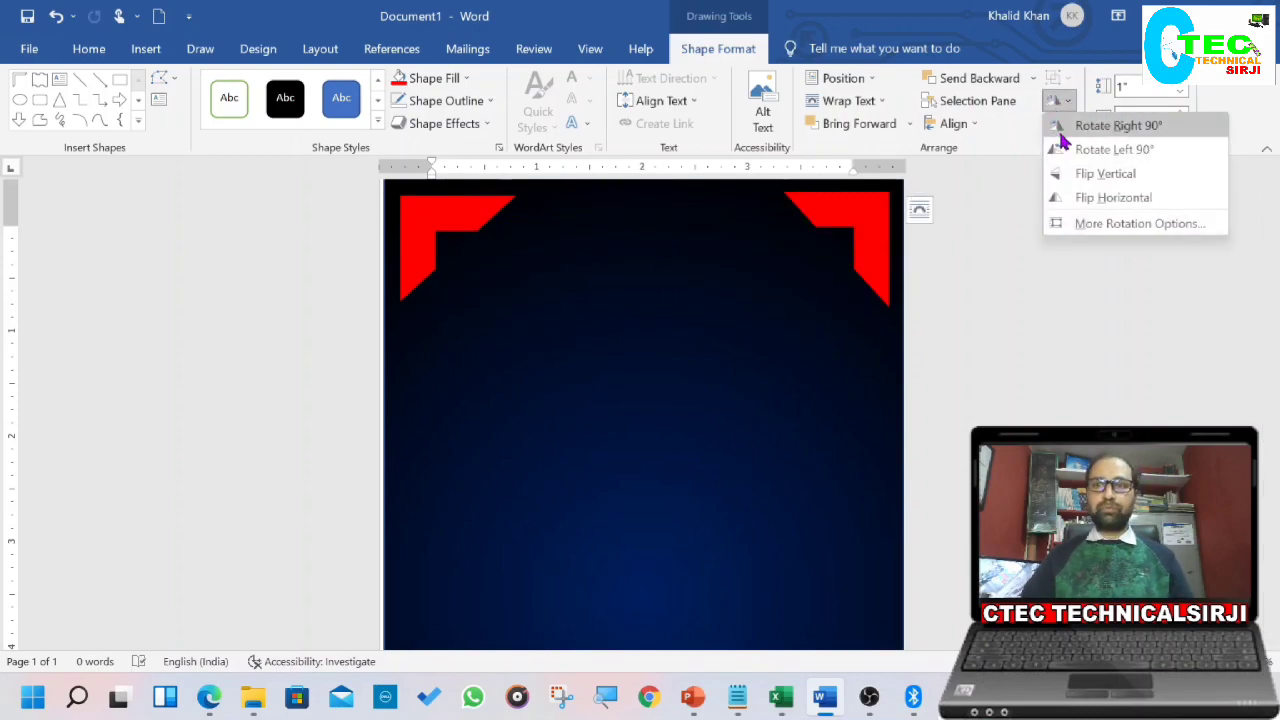
left_click(1064, 132)
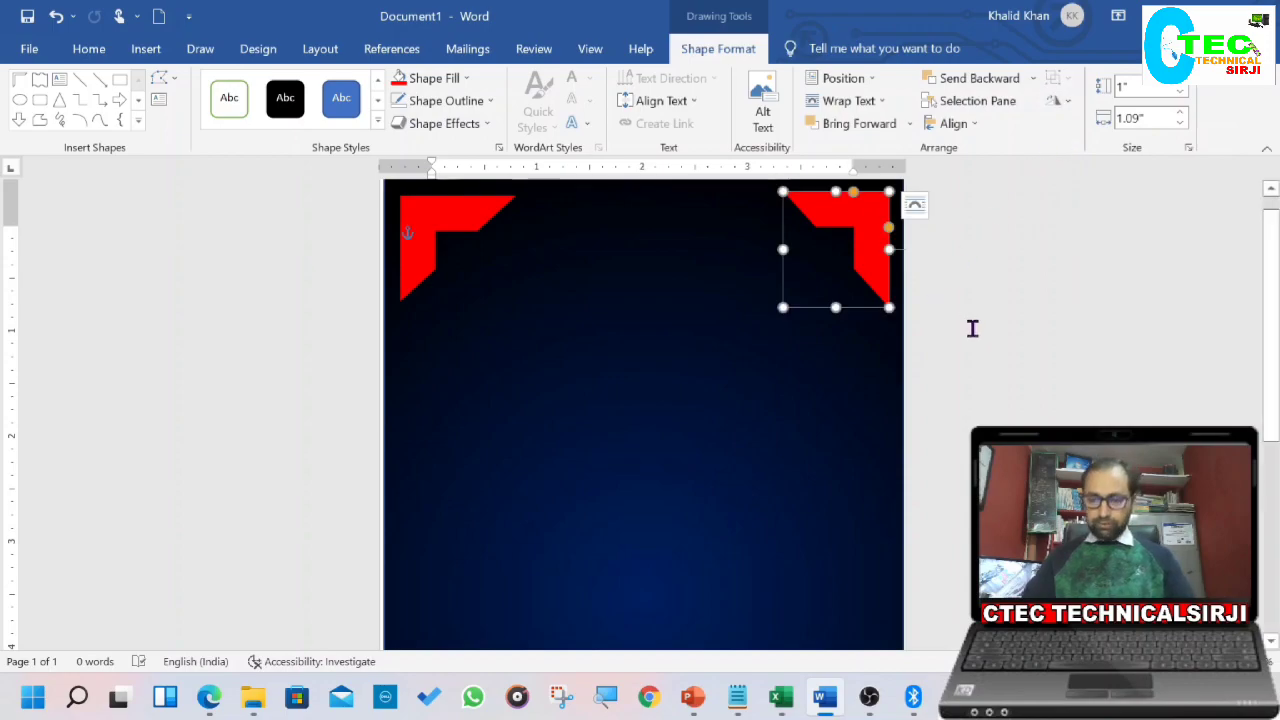
key("Down")
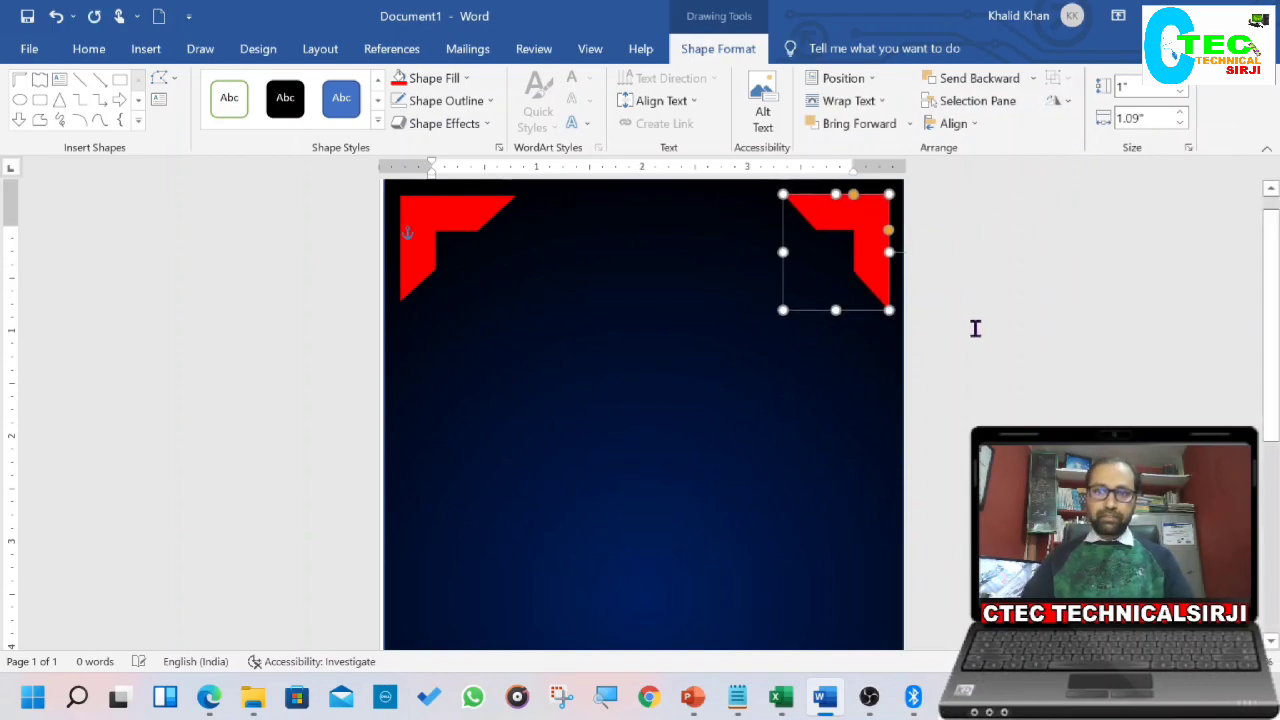
Step: Duplicate both upper corner frames and move the copies together to the bottom edge of the page
left_click(759, 356)
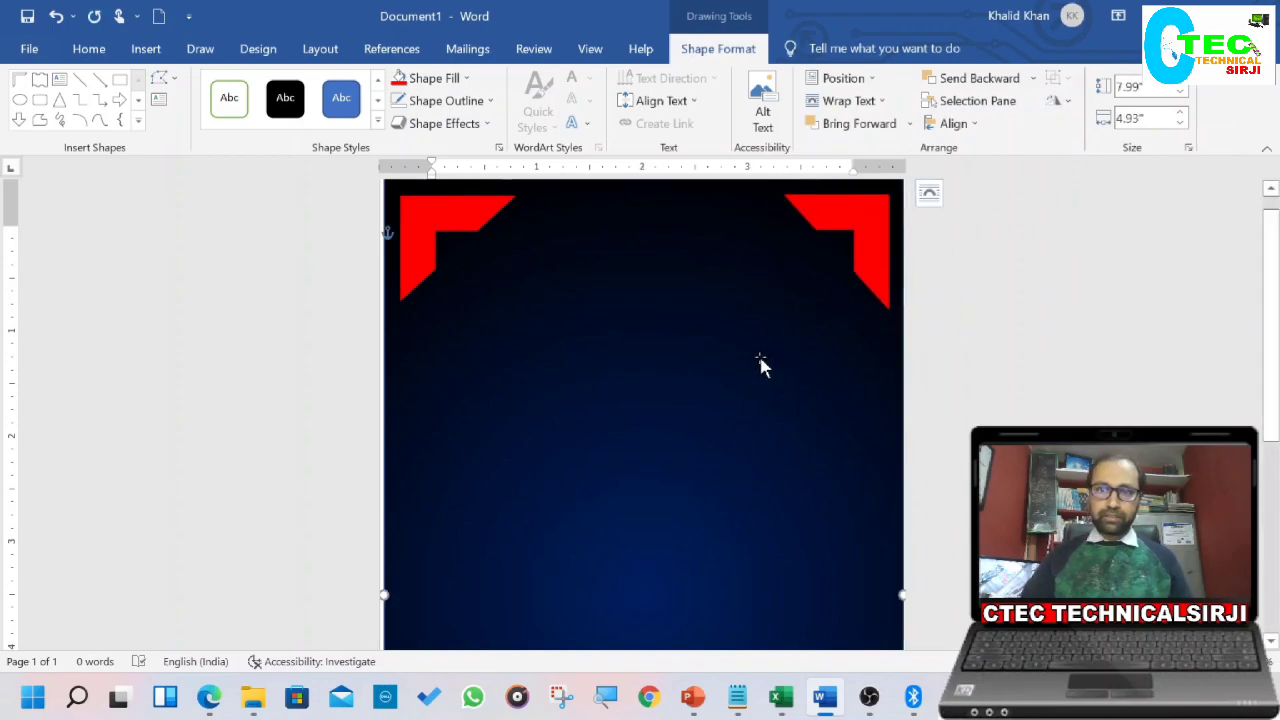
left_click(860, 268)
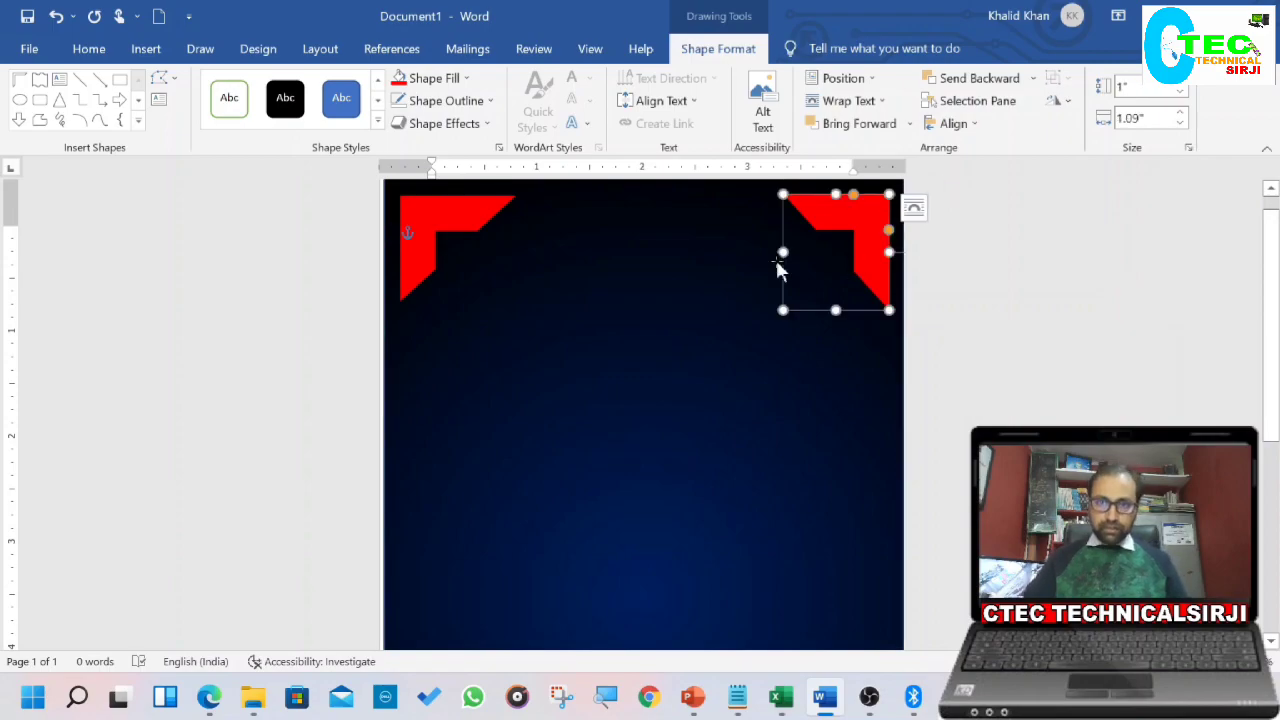
left_click(463, 221, "shift")
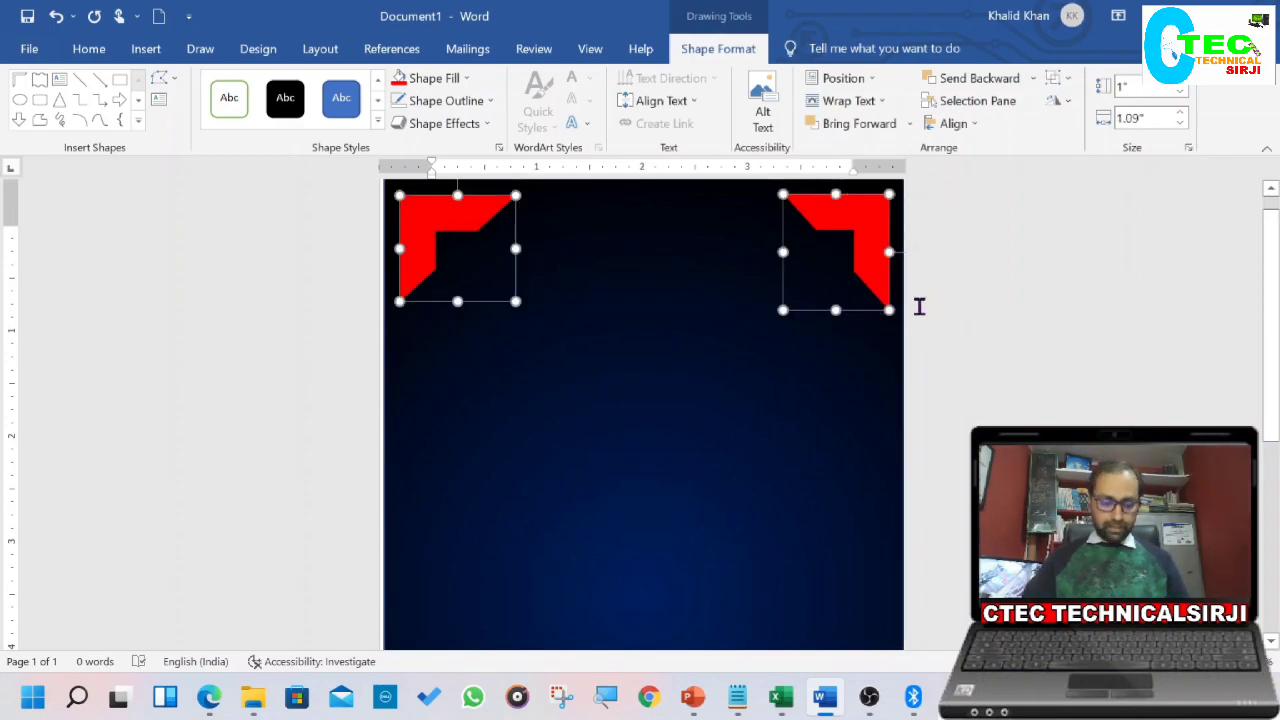
key("ctrl+v")
left_click_drag(867, 281, 838, 394)
scroll(644, 420, "down", 5)
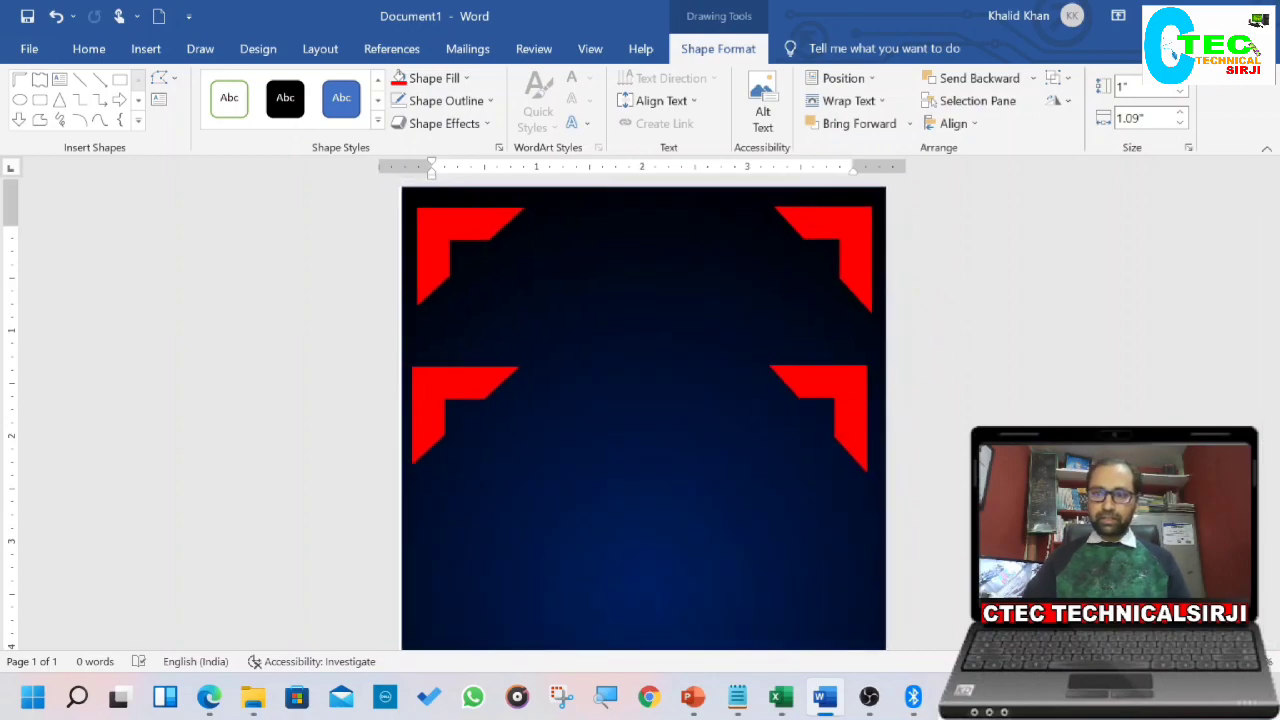
left_click_drag(772, 320, 759, 608)
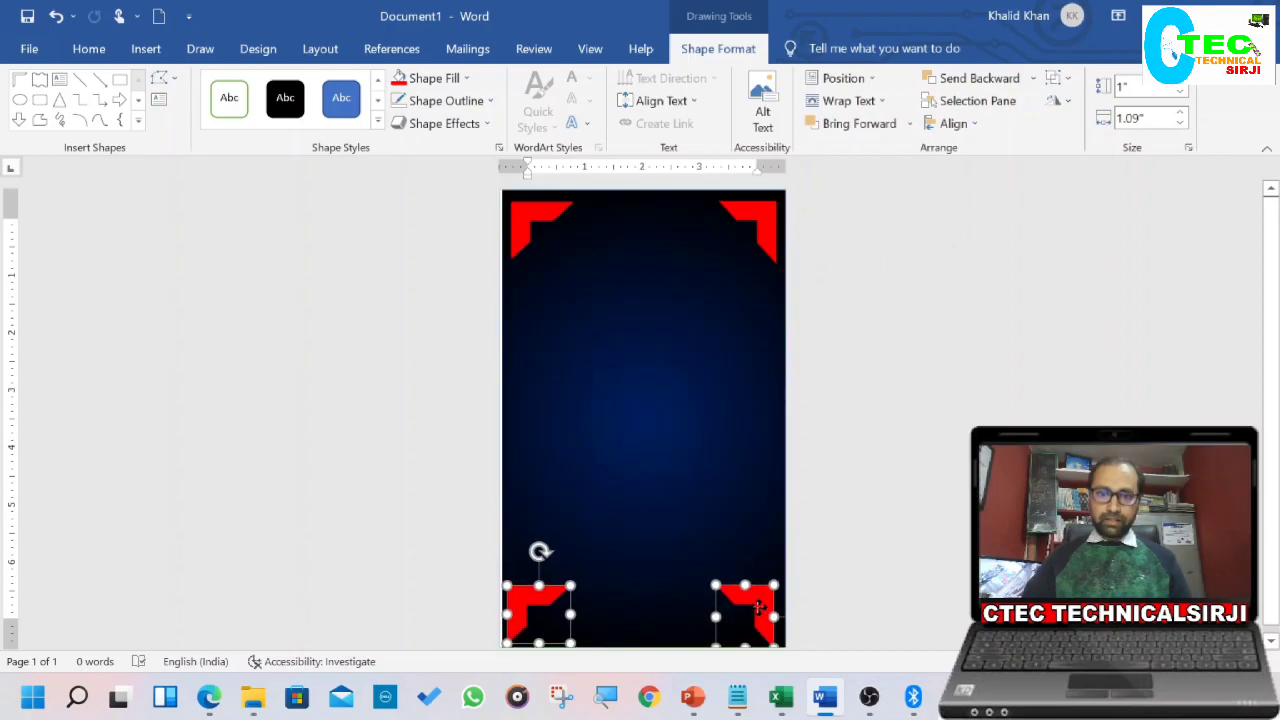
Step: Rotate both bottom corner frames right 90° and deselect them
left_click(1055, 104)
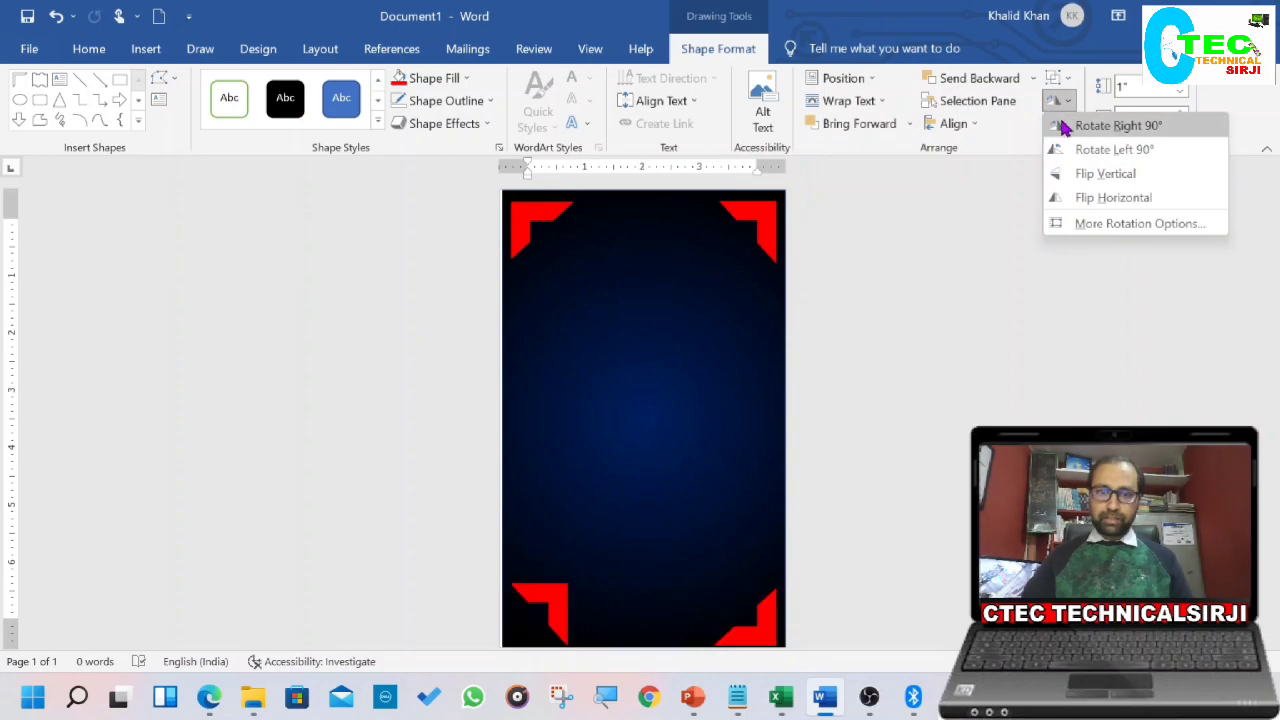
left_click(1063, 126)
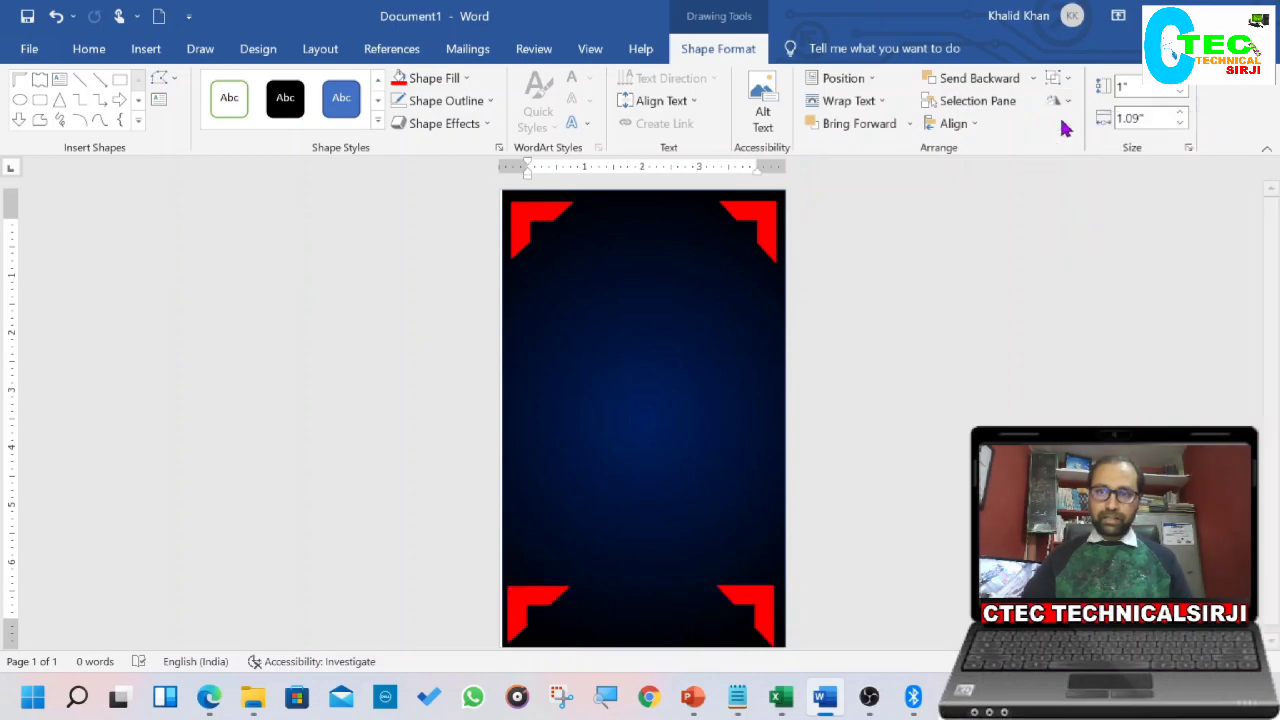
left_click(840, 610)
scroll(548, 610, "down", 1)
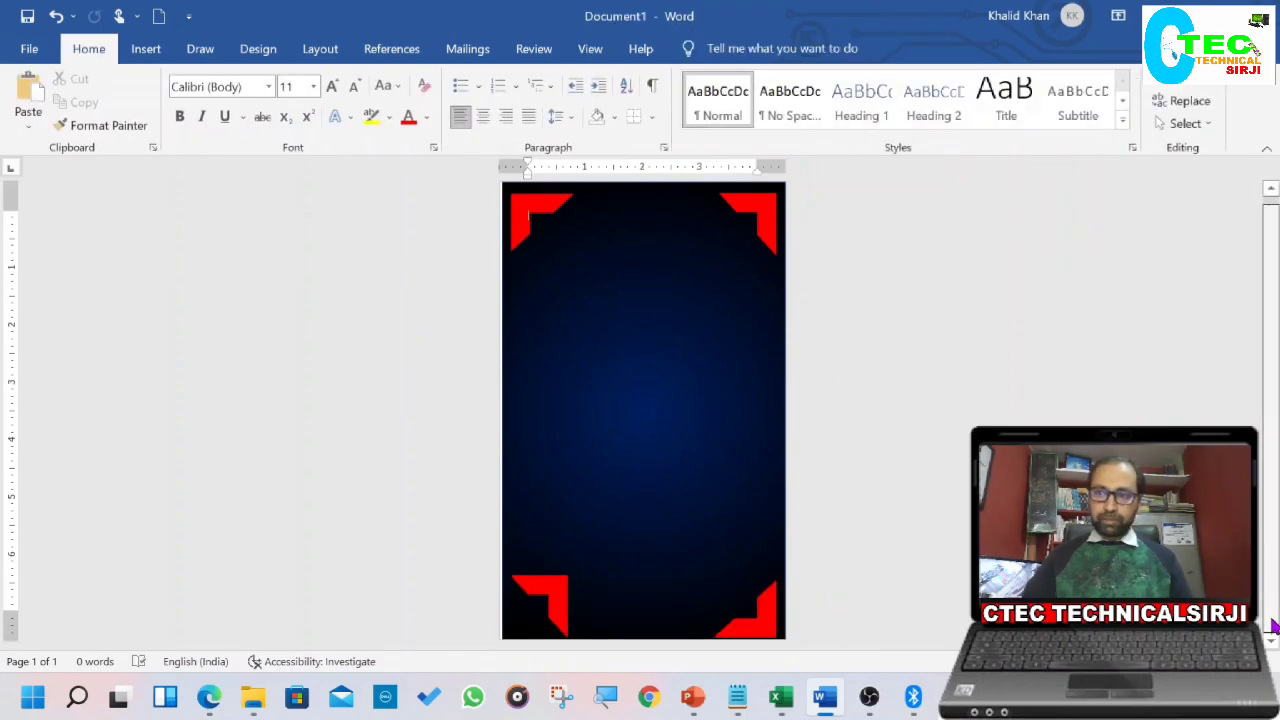
Step: Flip the lower-left red corner frame vertically and horizontally so that it hugs its page corner
left_click(548, 600)
left_click(1059, 103)
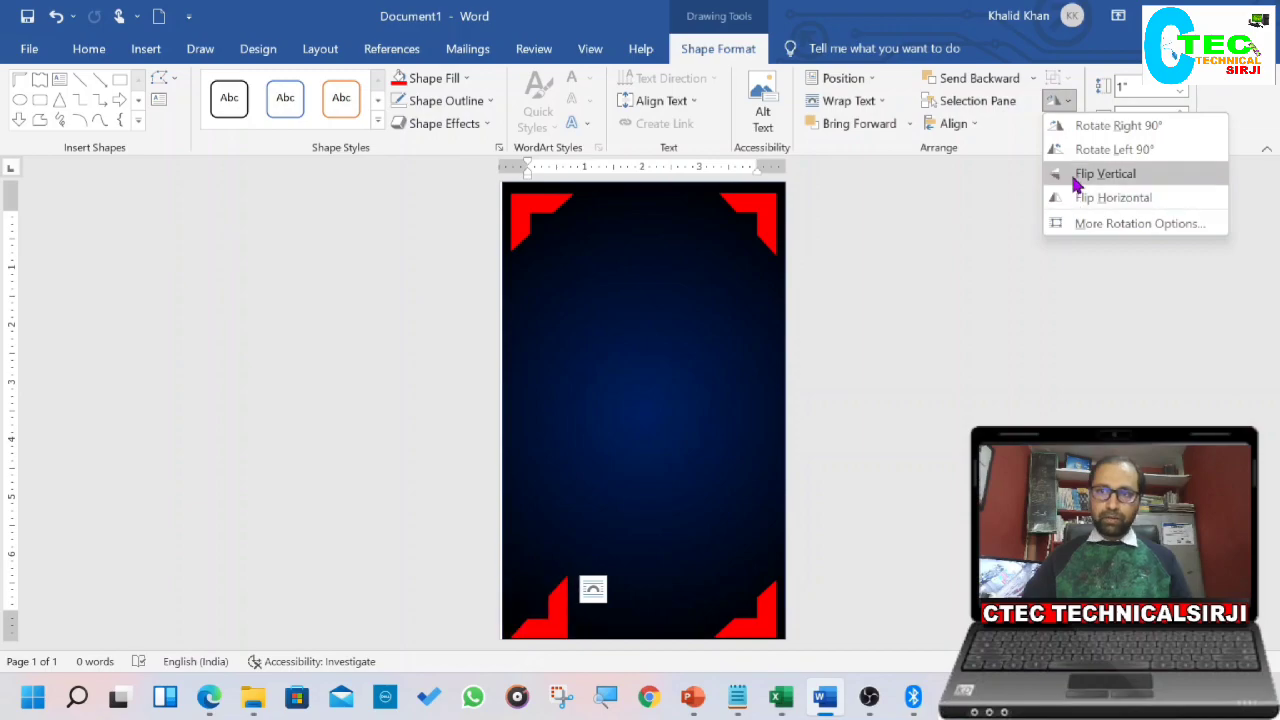
left_click(1077, 185)
left_click(1059, 100)
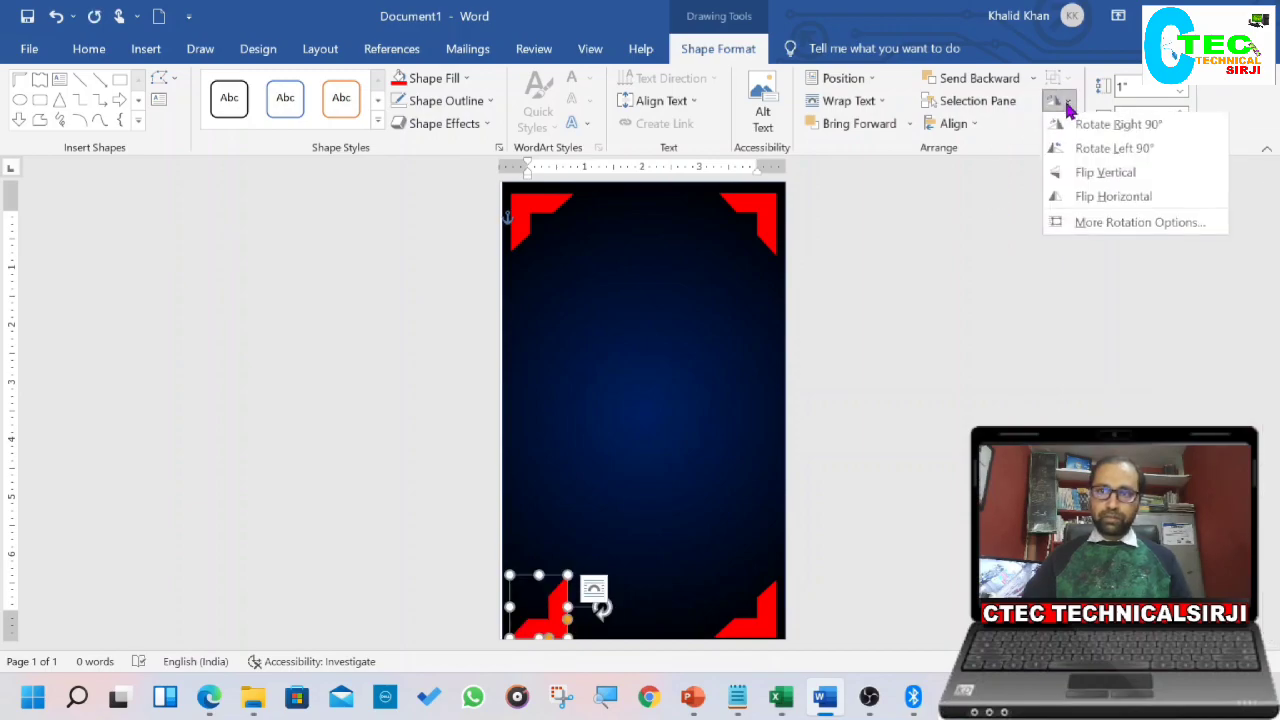
left_click(1070, 197)
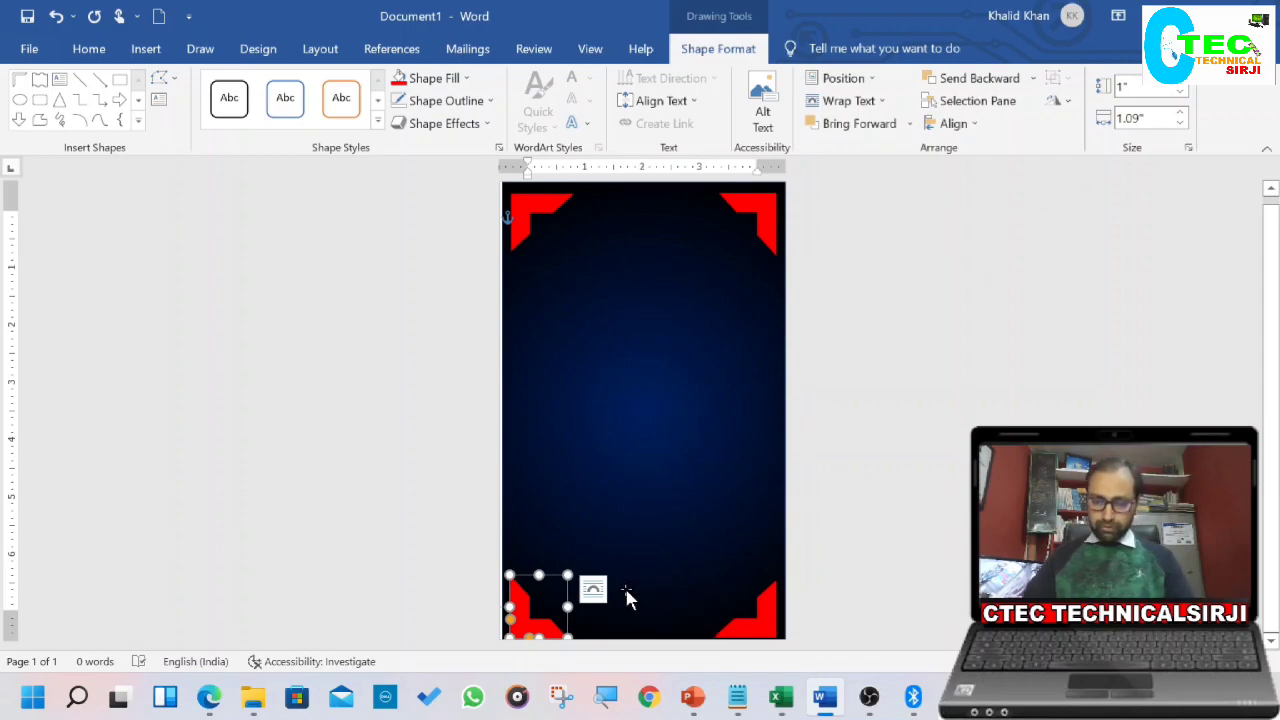
Step: Nudge both bottom corner frames up, level with each other, to leave a margin above the page's bottom edge, and deselect them
key("Up")
key("Up")
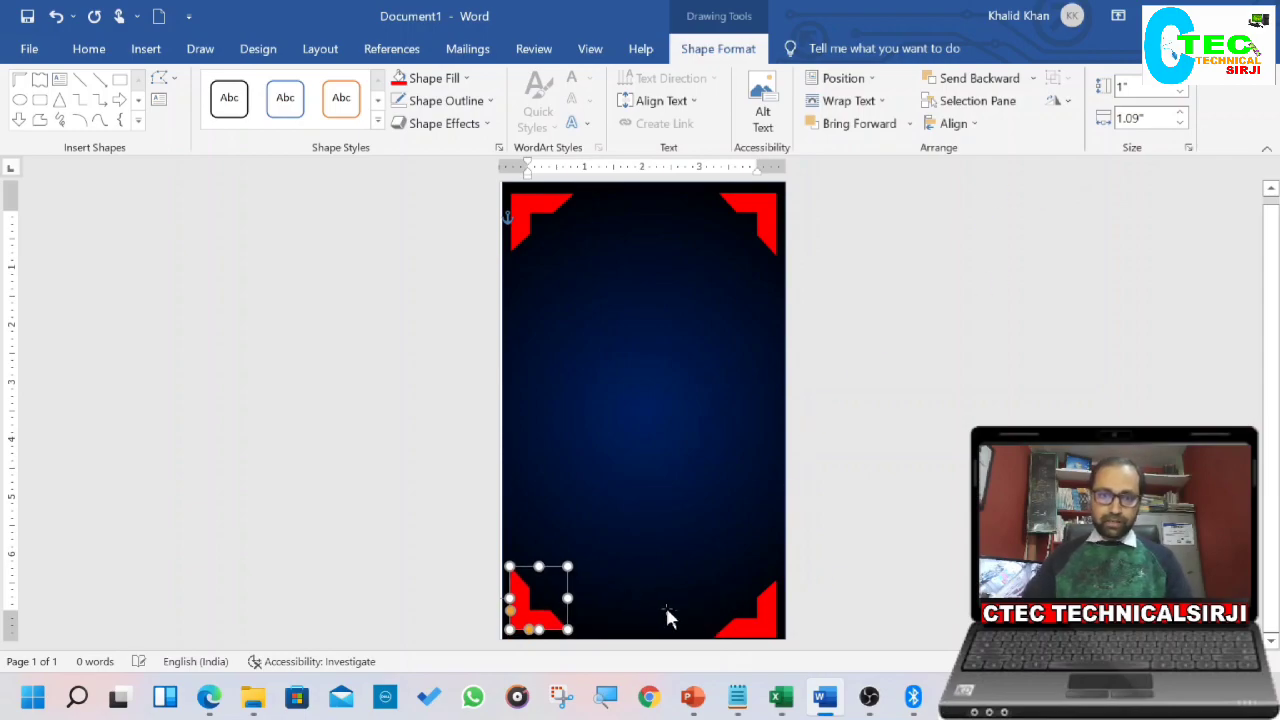
left_click(762, 615)
key("Up")
key("Up")
key("Up")
key("Up")
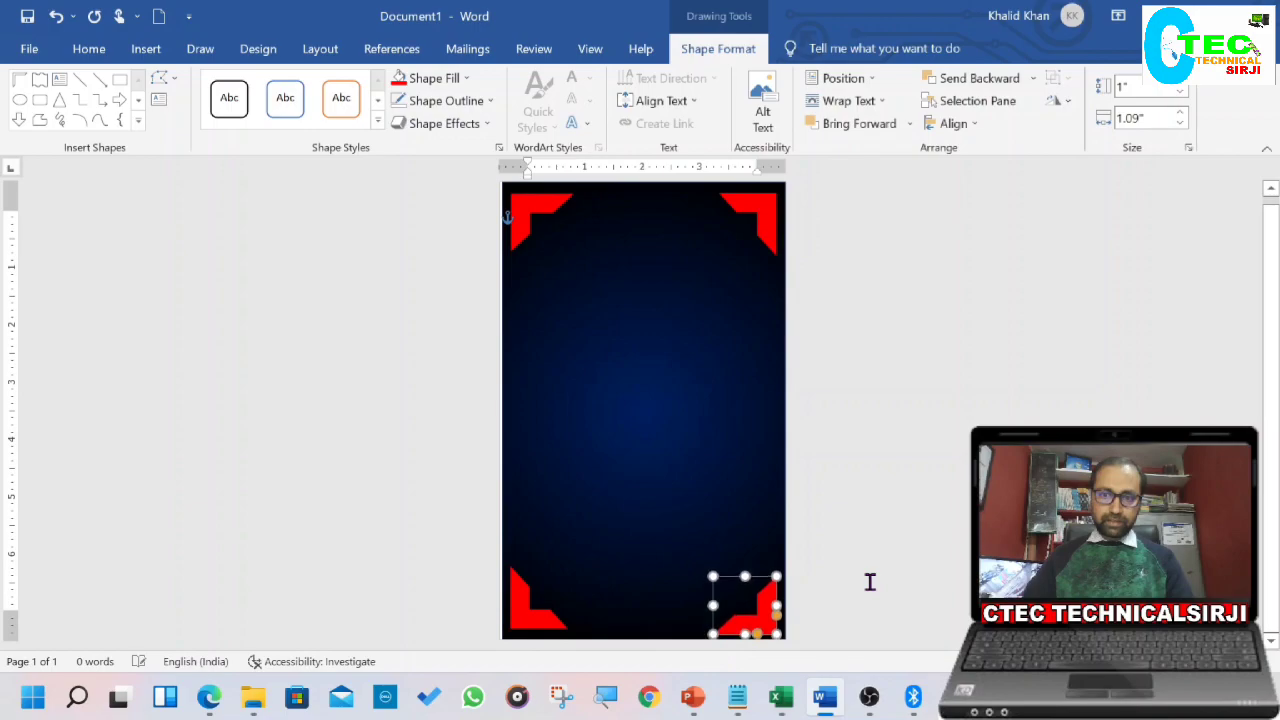
key("Up")
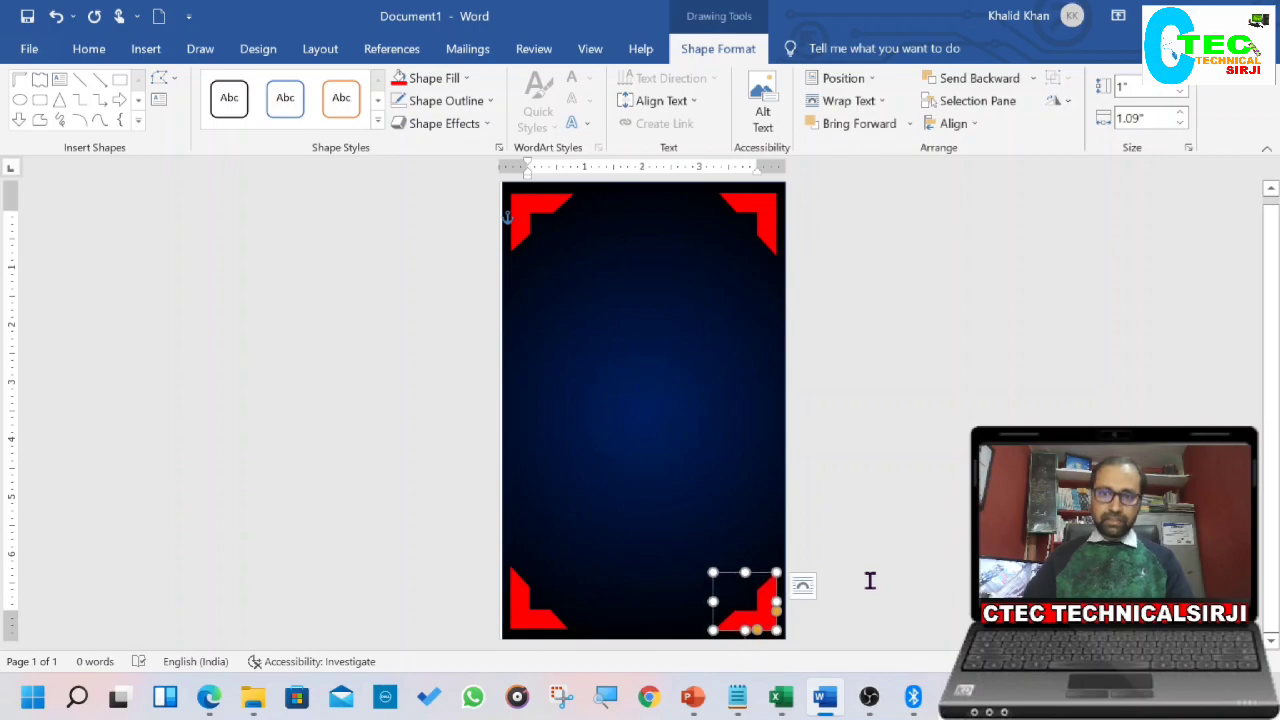
left_click(866, 576)
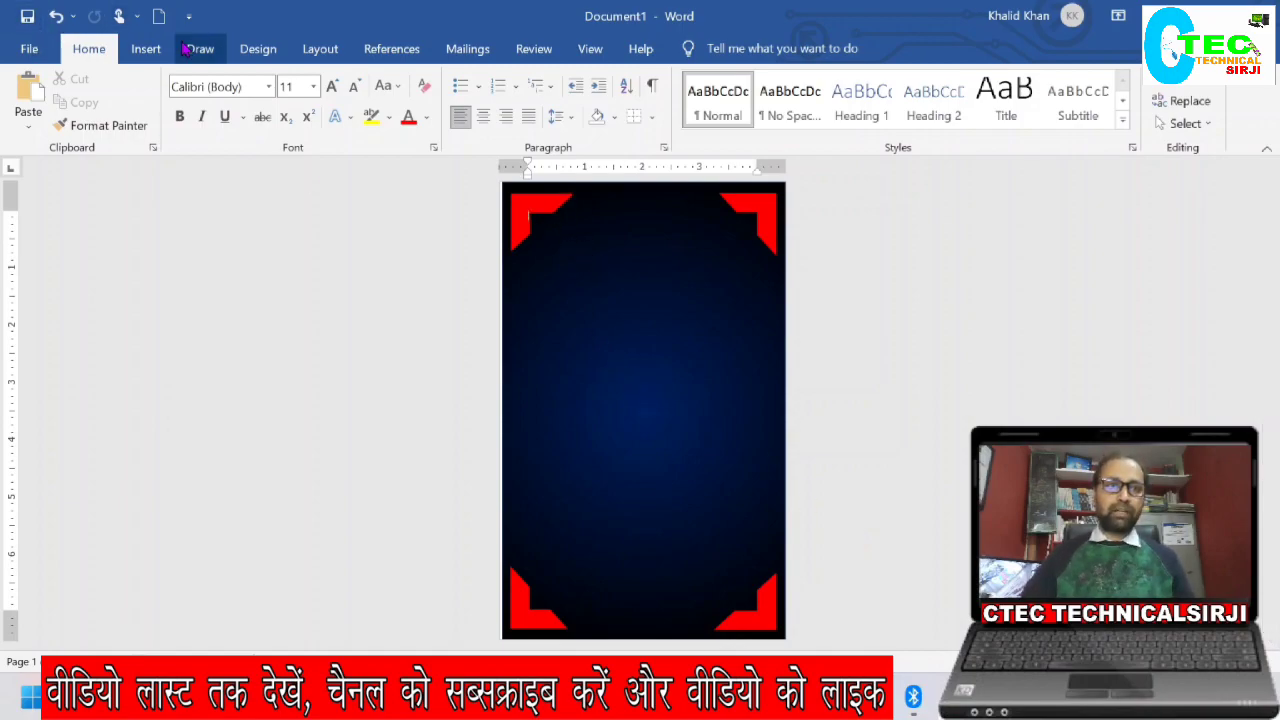
Step: Draw a Double Wave shape about 3.41 by 0.62 inches near the page top, tilt it diagonally upward to the right and shift it slightly up-left
left_click(145, 48)
left_click(260, 78)
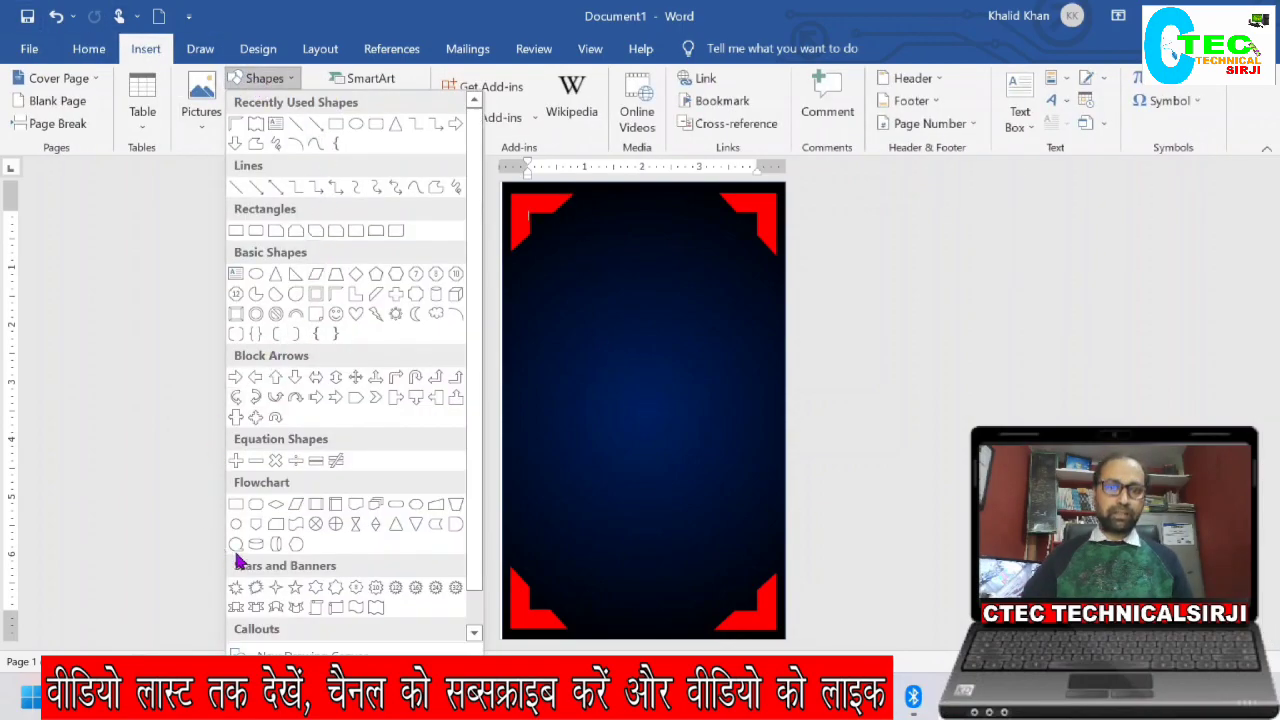
left_click(377, 607)
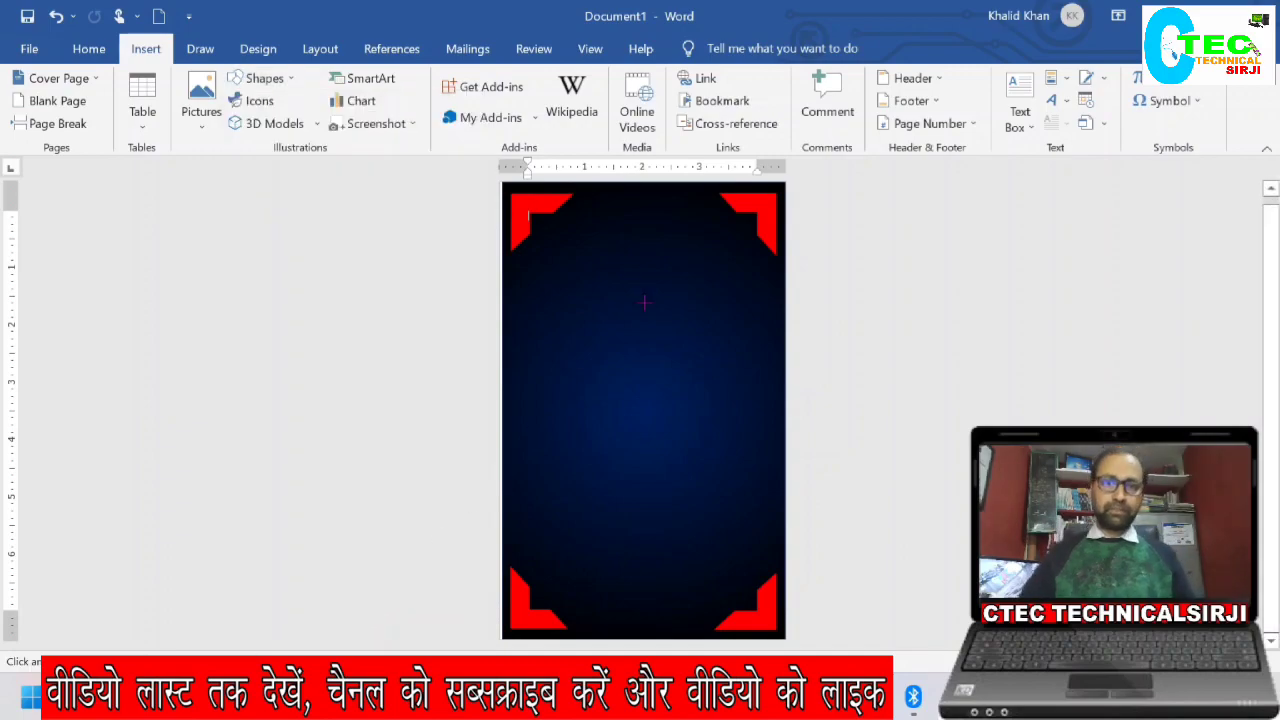
mouse_move(548, 258)
left_mouse_down()
mouse_move(752, 310)
mouse_move(742, 292)
left_mouse_up()
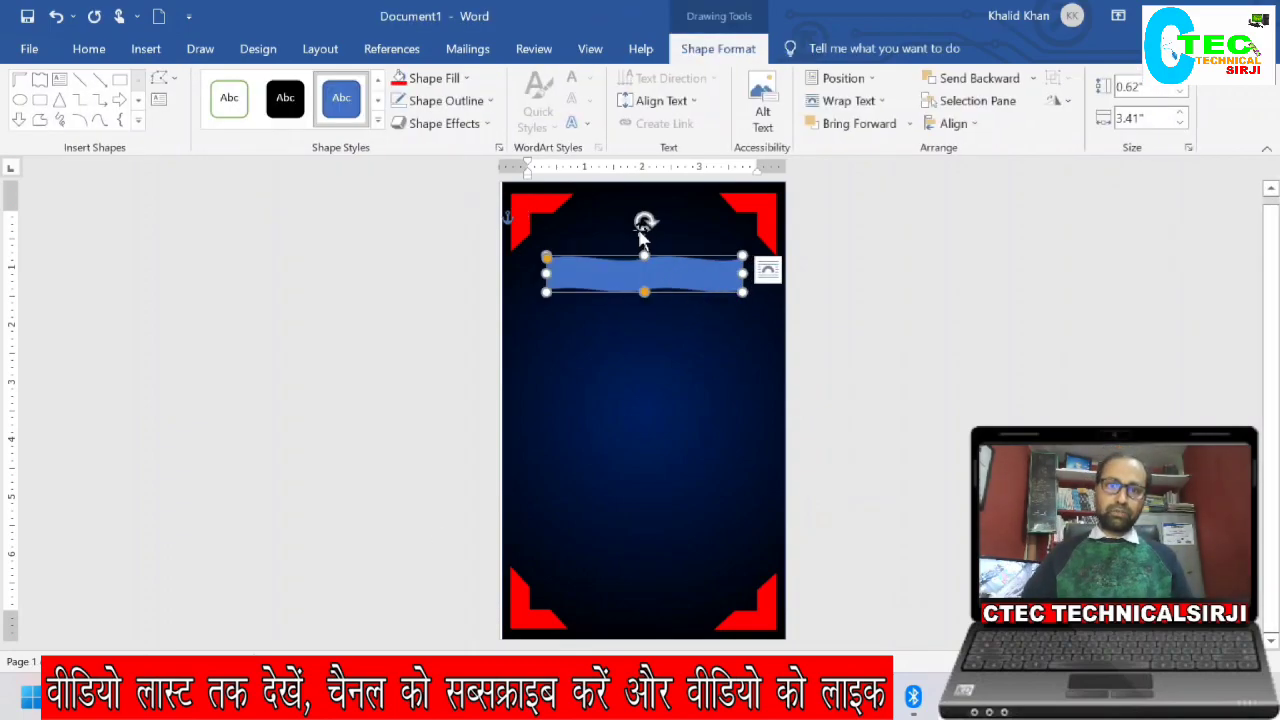
left_click_drag(645, 221, 612, 233)
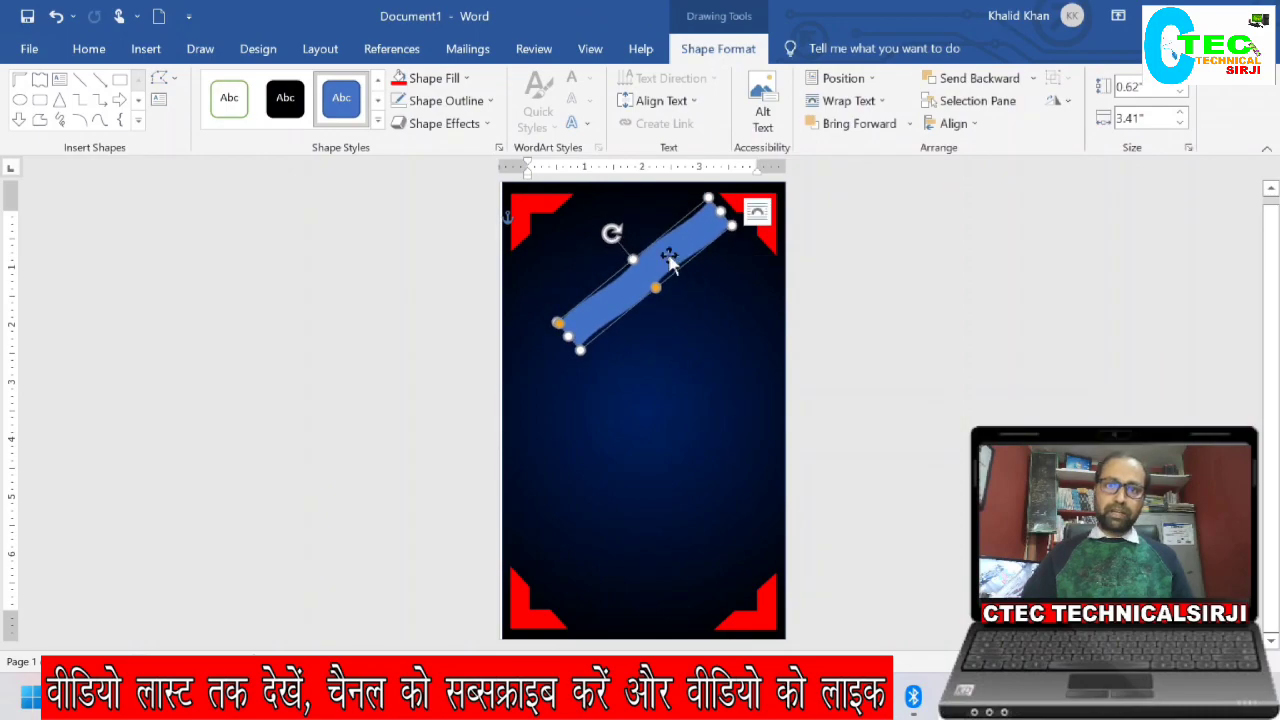
mouse_move(667, 270)
left_mouse_down()
mouse_move(667, 258)
mouse_move(648, 260)
left_mouse_up()
Step: Set the wave shape's text wrapping to In Front of Text and remove its outline
left_click(849, 101)
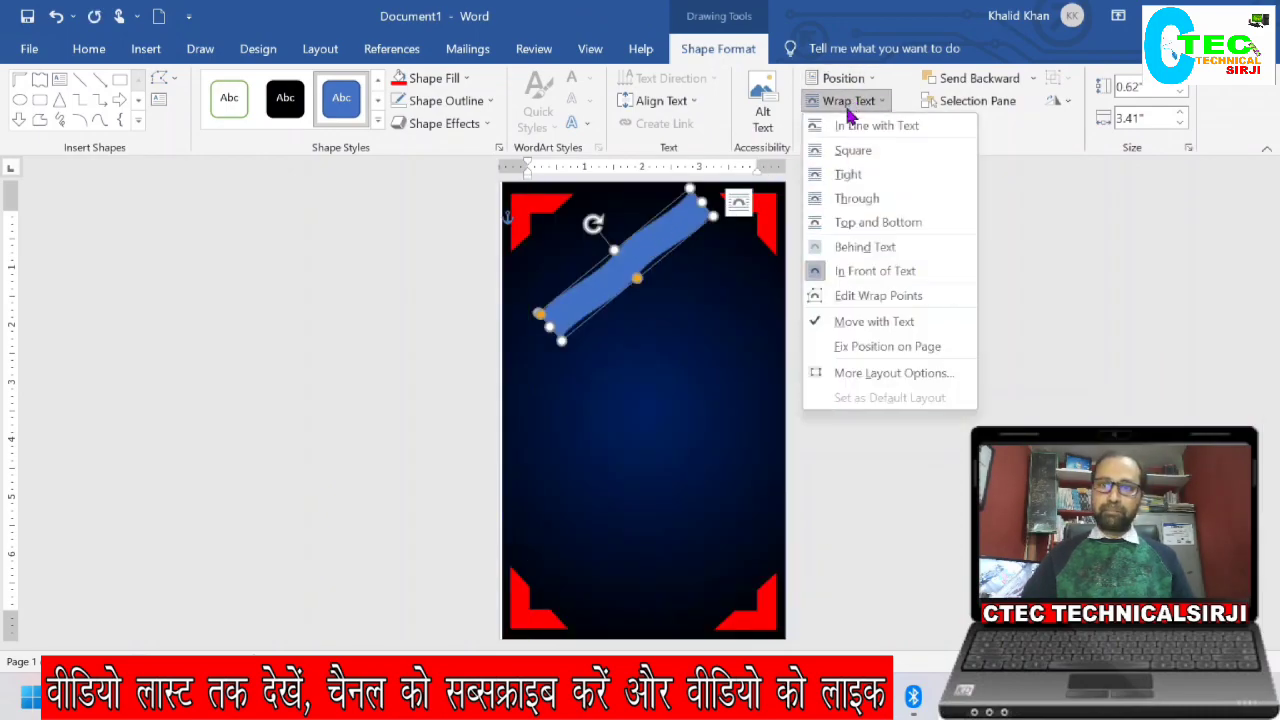
left_click(848, 277)
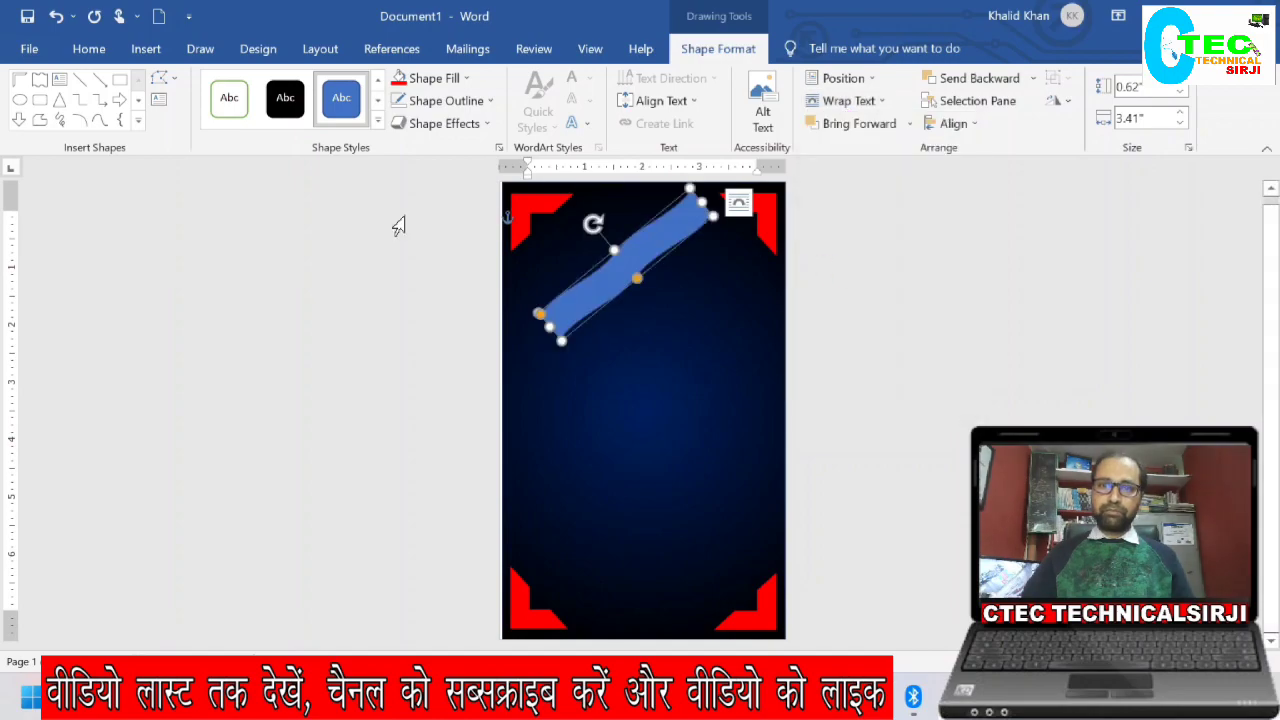
left_click(446, 101)
left_click(432, 280)
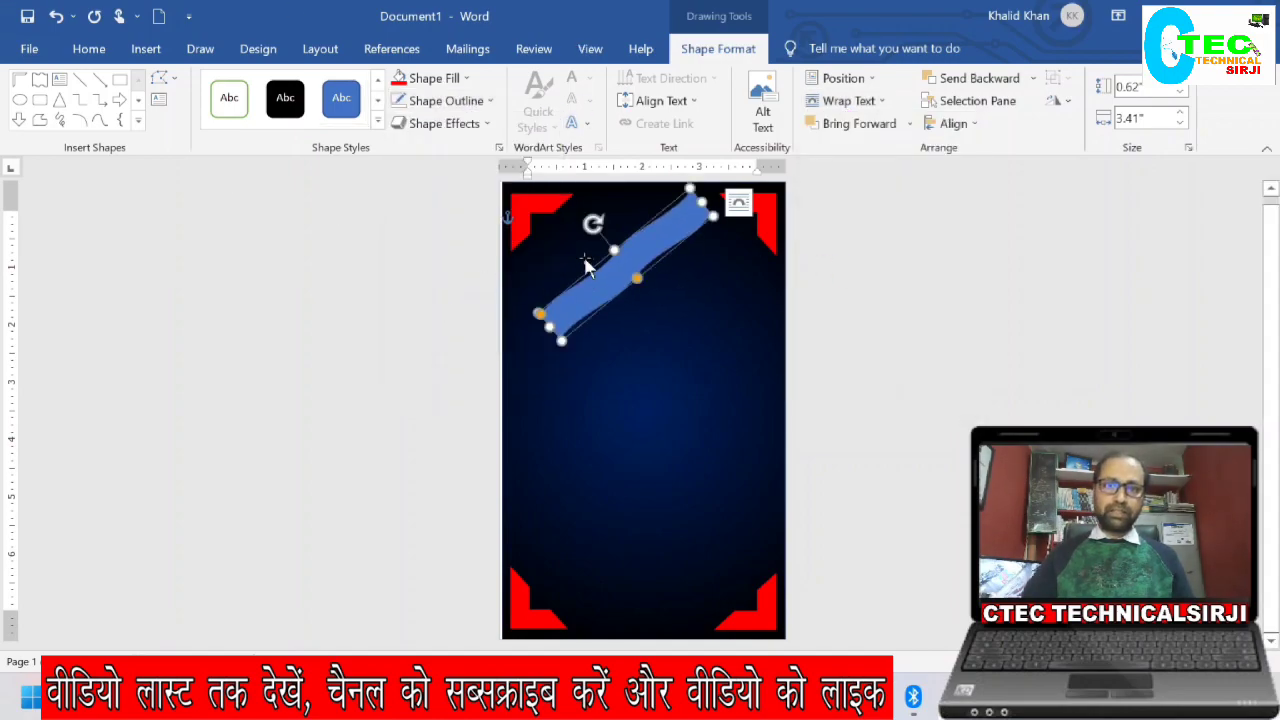
Step: Give the wave ribbon a radial gradient fill from dark red at the centre to black, and close the formatting options
left_click(434, 78)
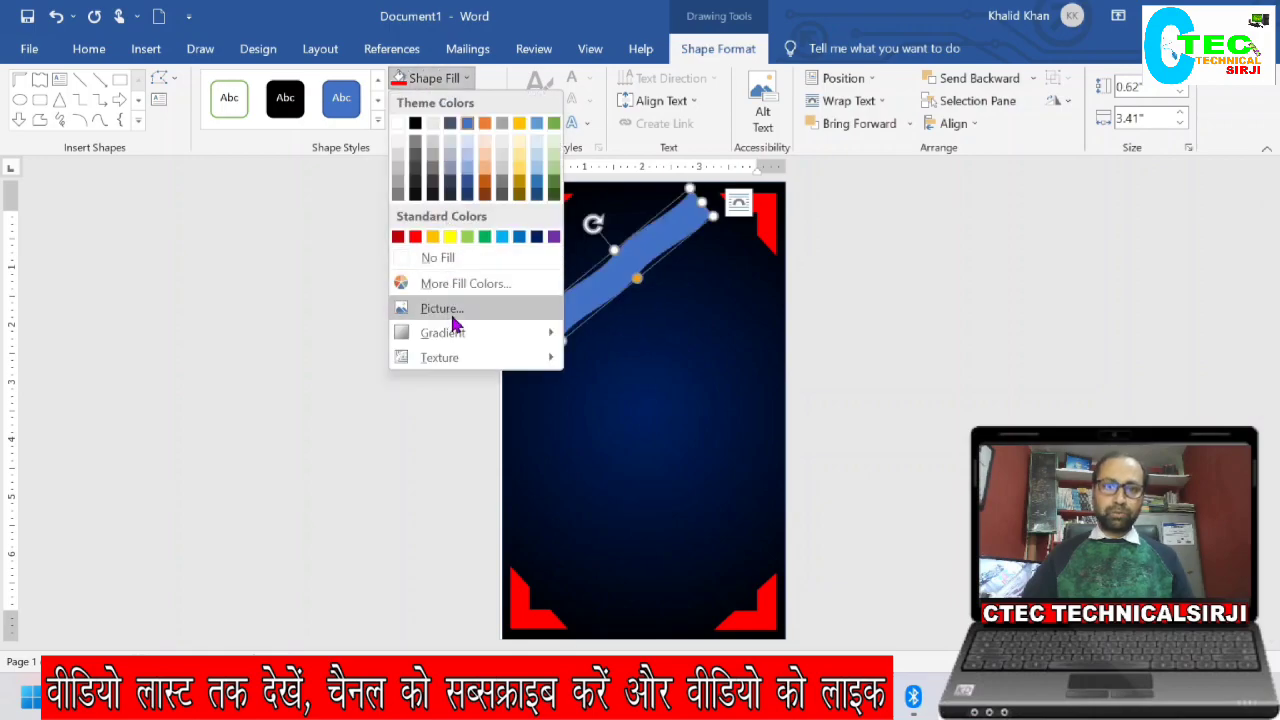
mouse_move(445, 333)
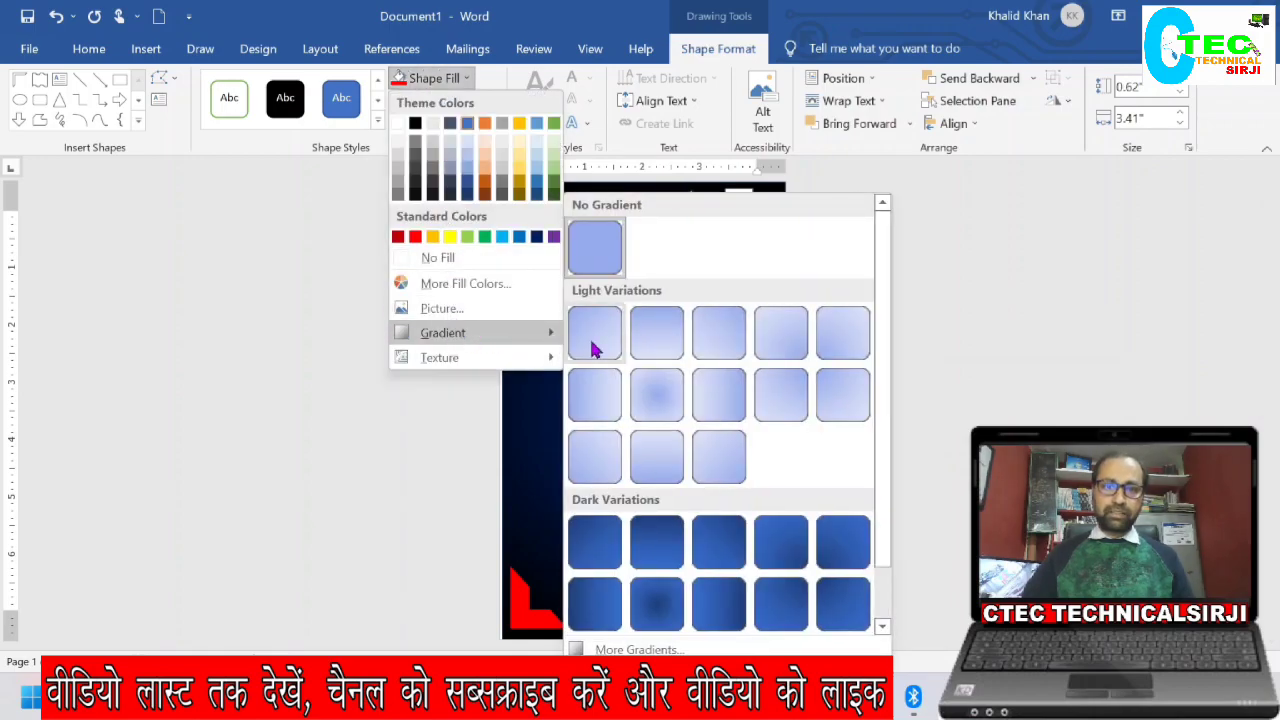
left_click(605, 649)
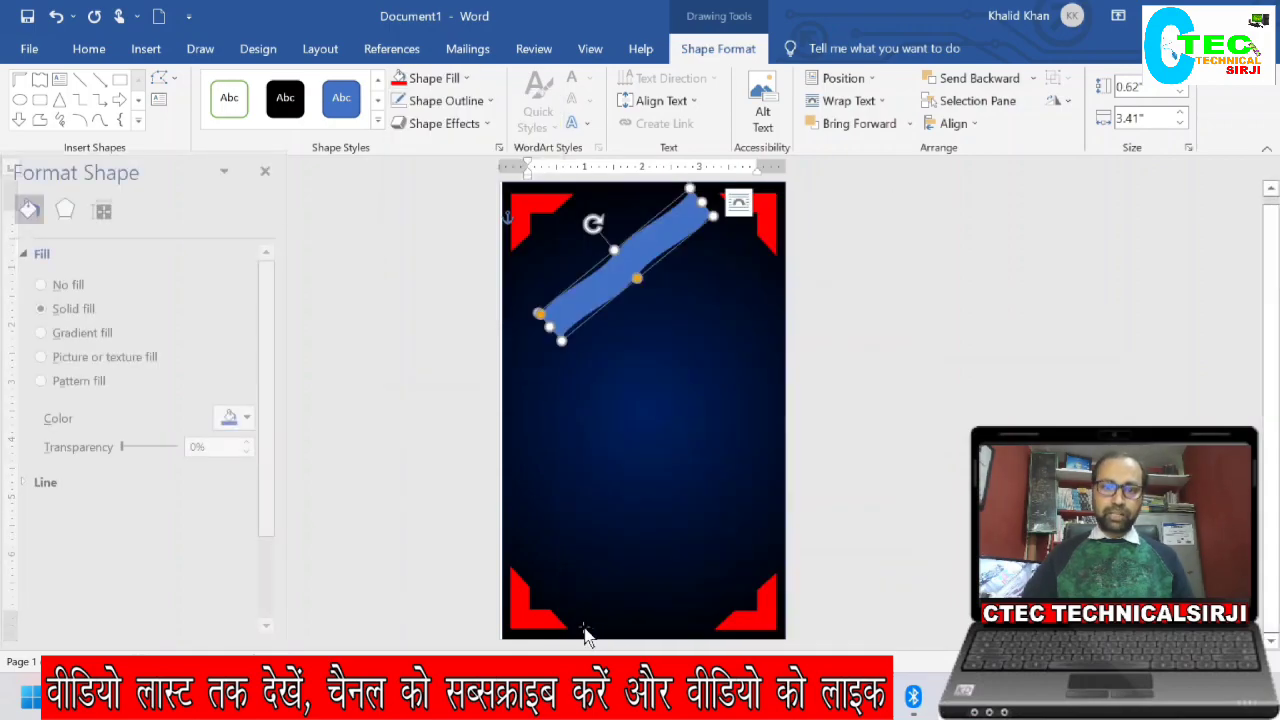
left_click(80, 333)
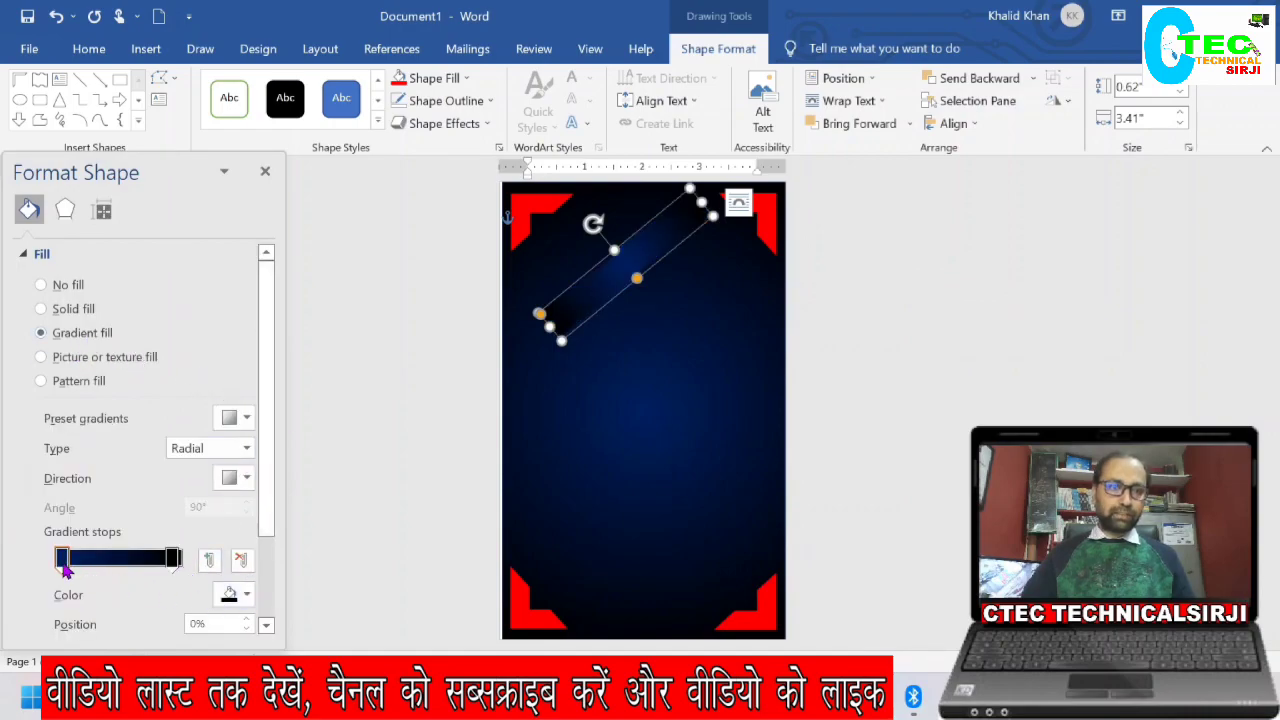
left_click(232, 594)
left_click(240, 552)
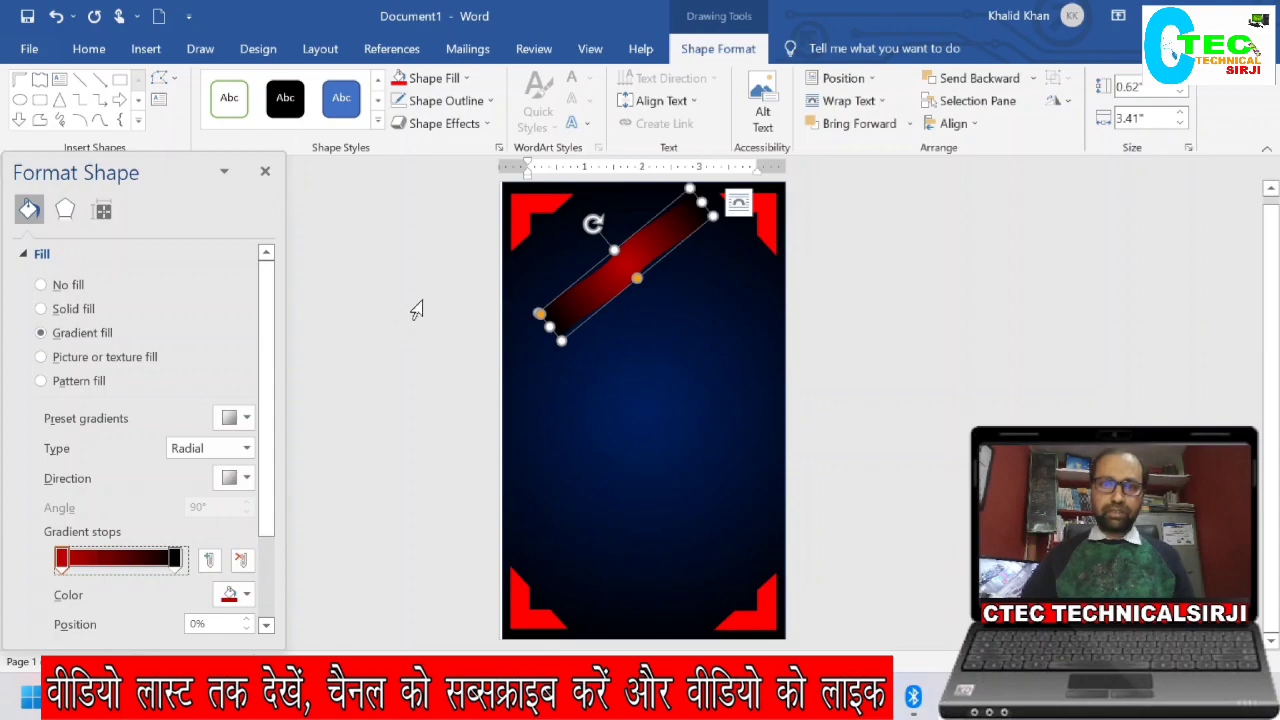
left_click(331, 286)
left_click(268, 180)
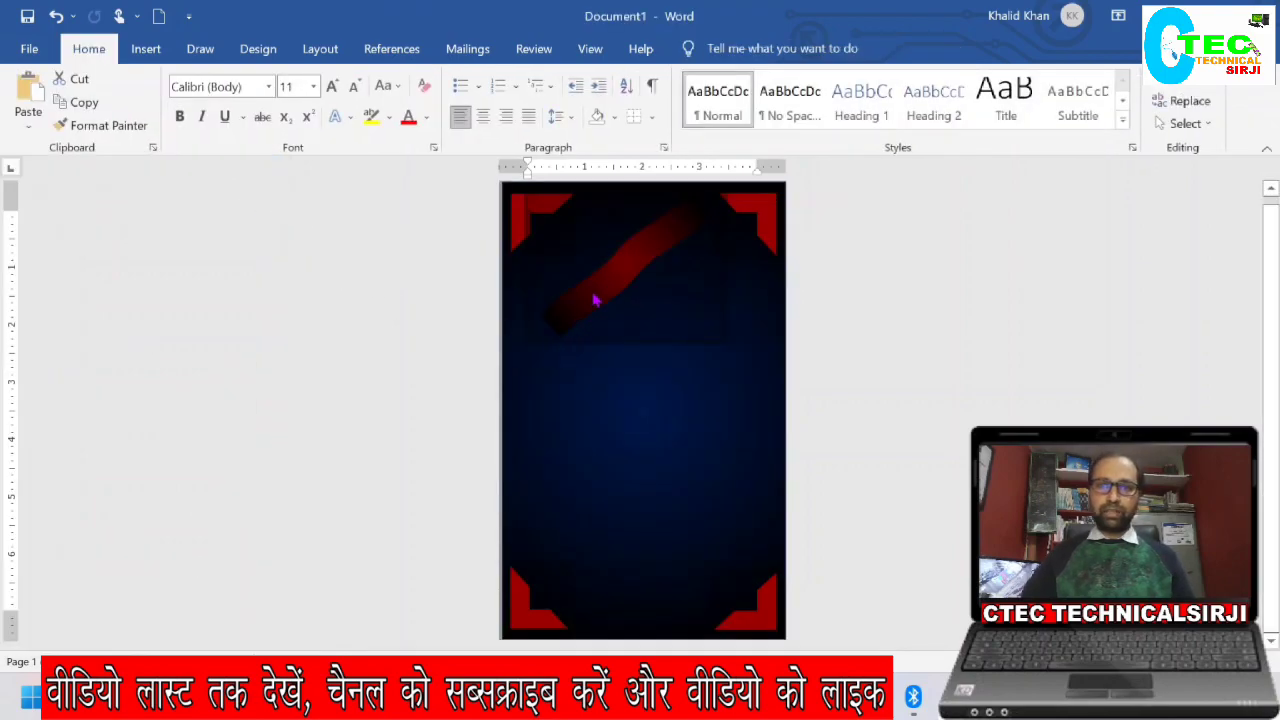
Step: Move the ribbon's dark red gradient stop toward the black stop so that solid red covers most of the ribbon
left_click(656, 408)
left_click(634, 282)
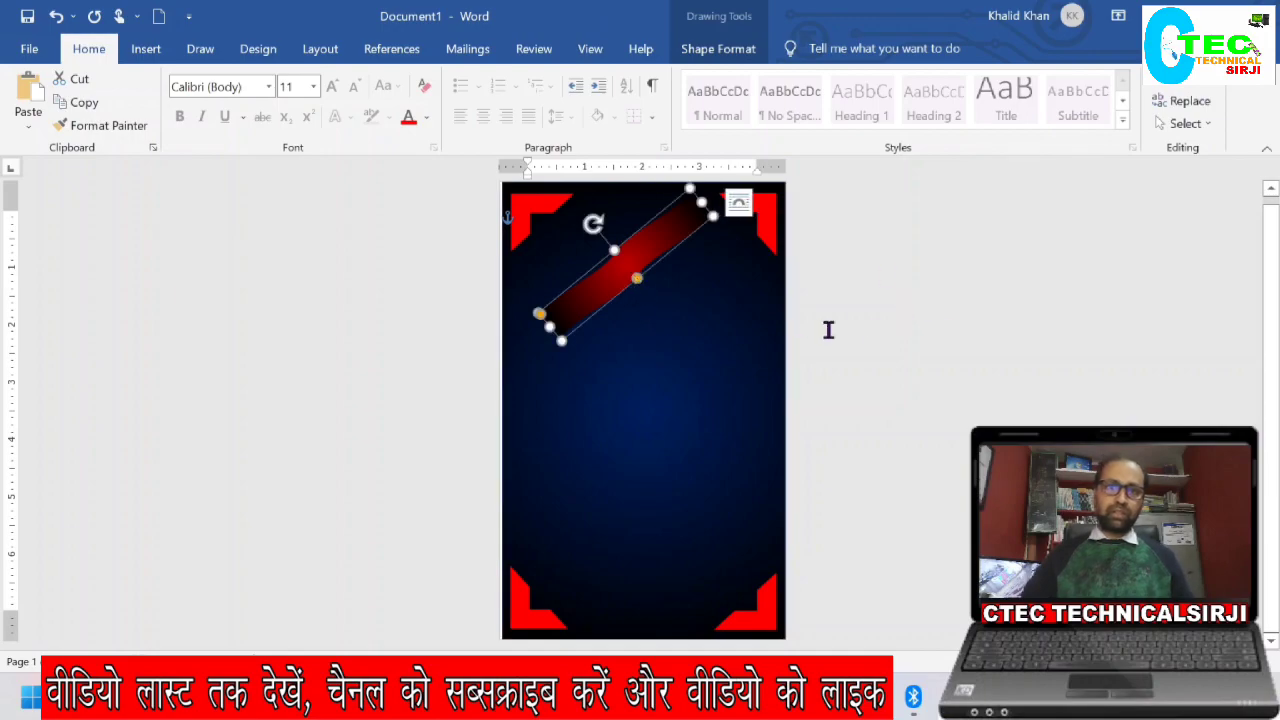
left_click(798, 326)
double_click(621, 267)
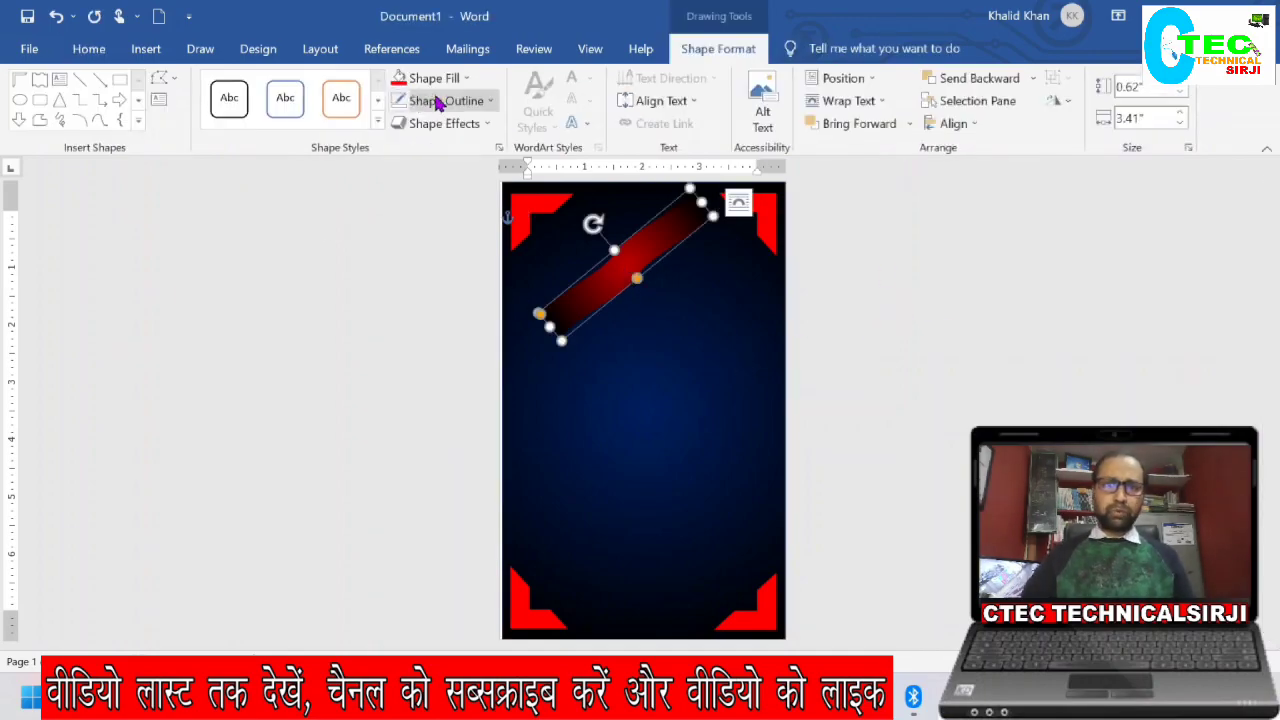
left_click(465, 78)
mouse_move(449, 334)
left_click(606, 631)
left_click_drag(88, 572, 121, 578)
Step: Draw a text box about 1.78 by 0.74 inches near the middle of the page, below the ribbon
left_click(150, 50)
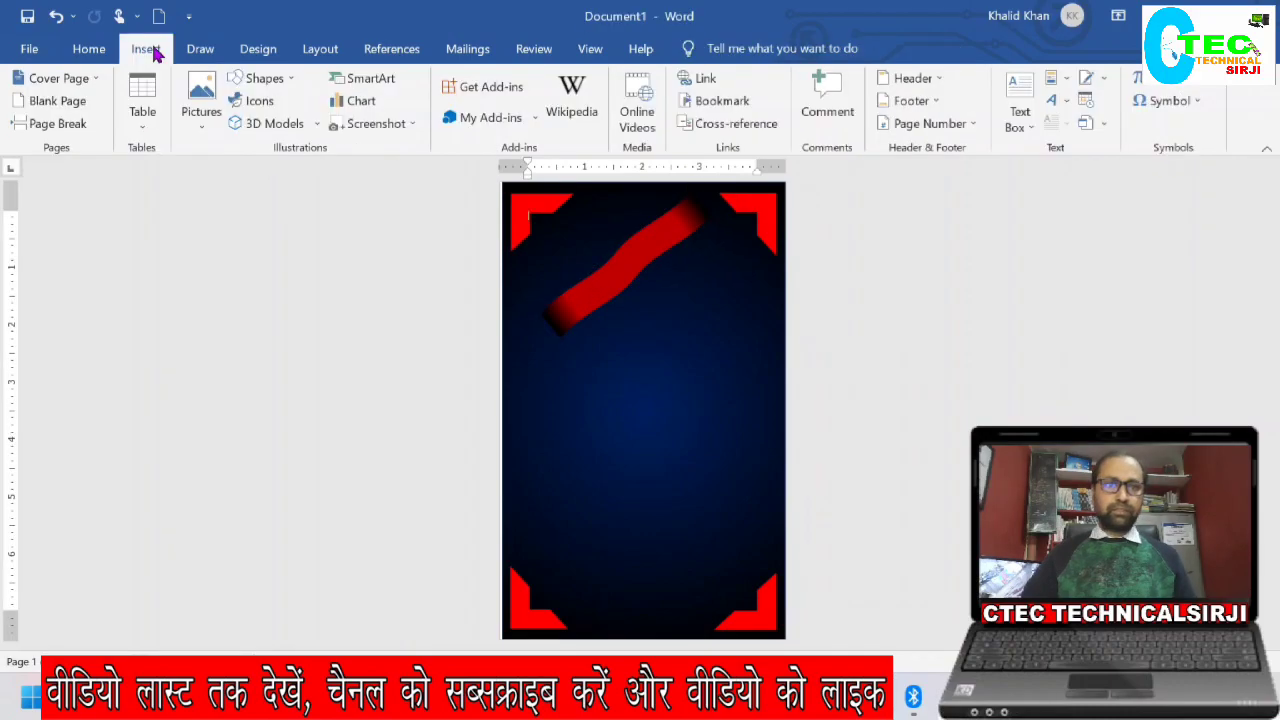
left_click(1020, 112)
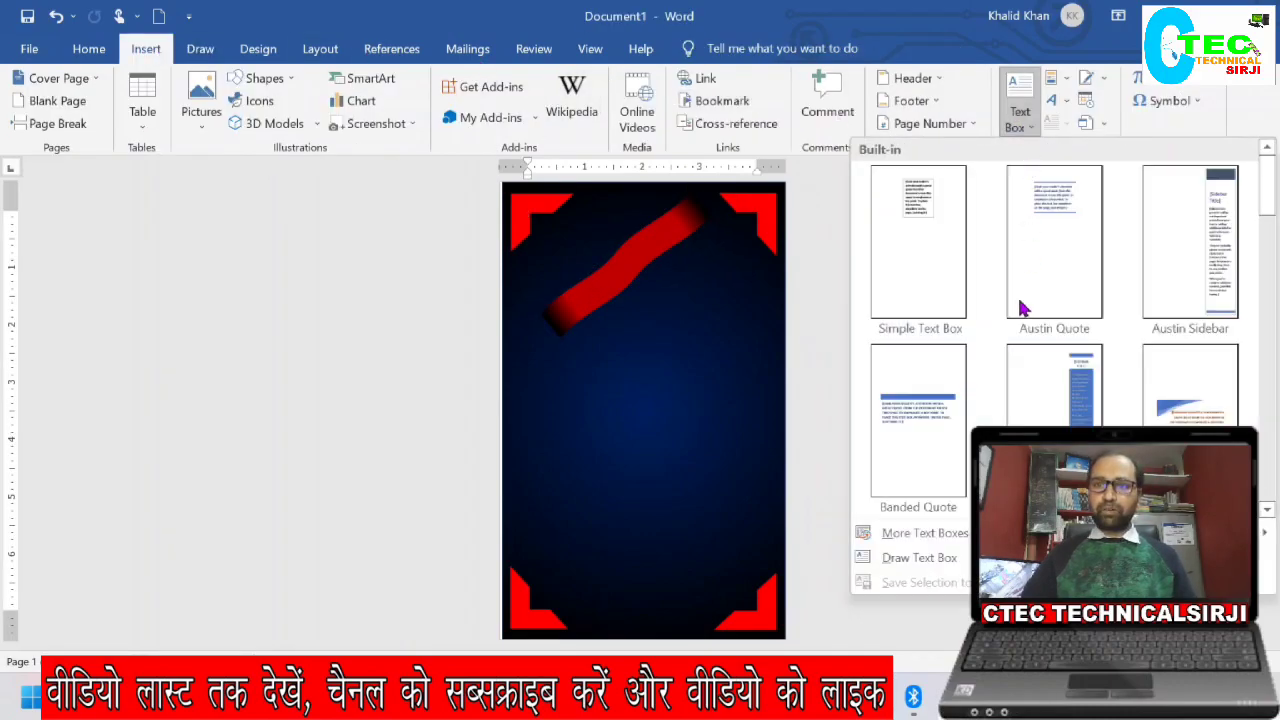
left_click(902, 560)
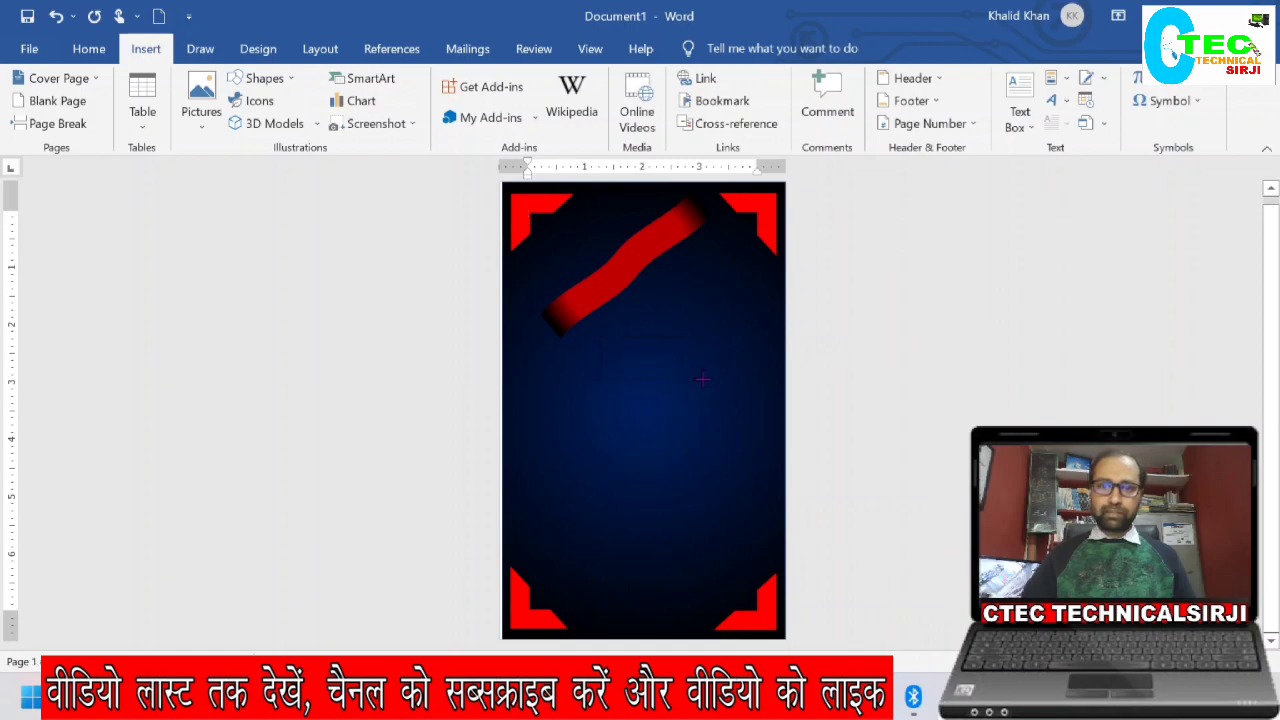
left_click_drag(703, 378, 600, 336)
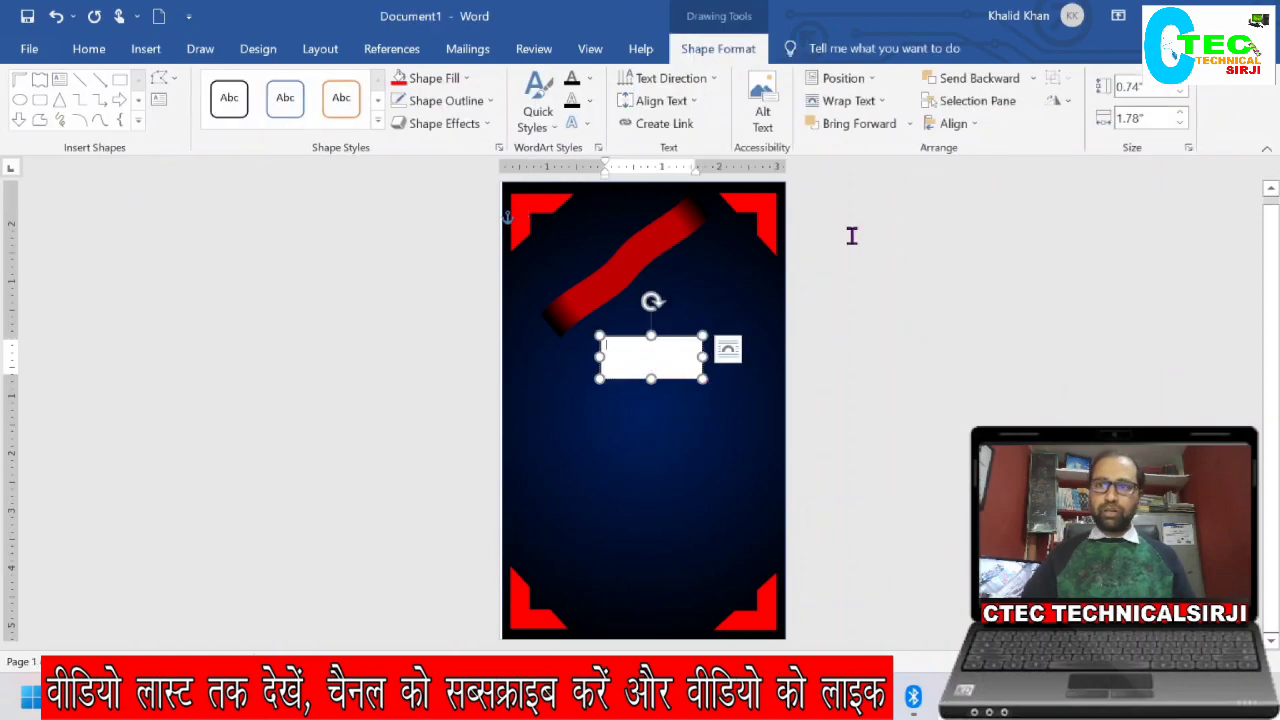
Step: Open the full symbol selection for the new text box and change the symbol font to Wingdings
left_click(146, 48)
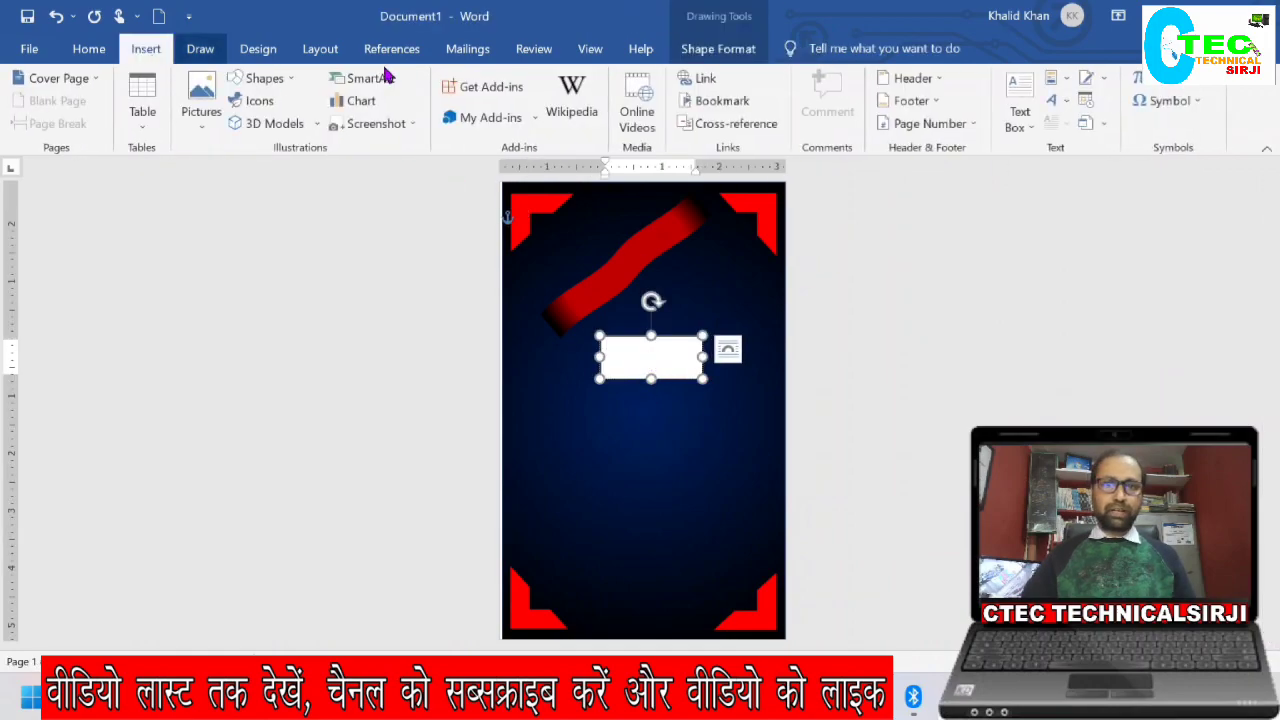
left_click(1186, 110)
left_click(1174, 250)
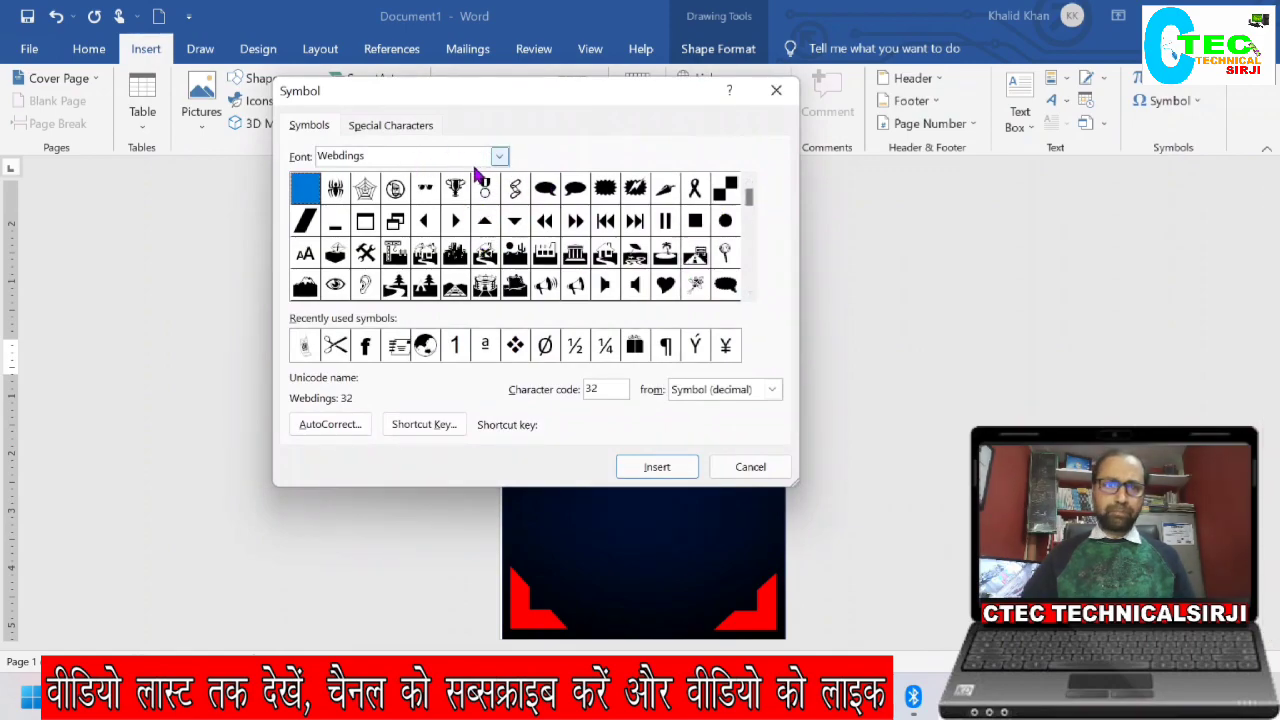
left_click_drag(749, 196, 748, 282)
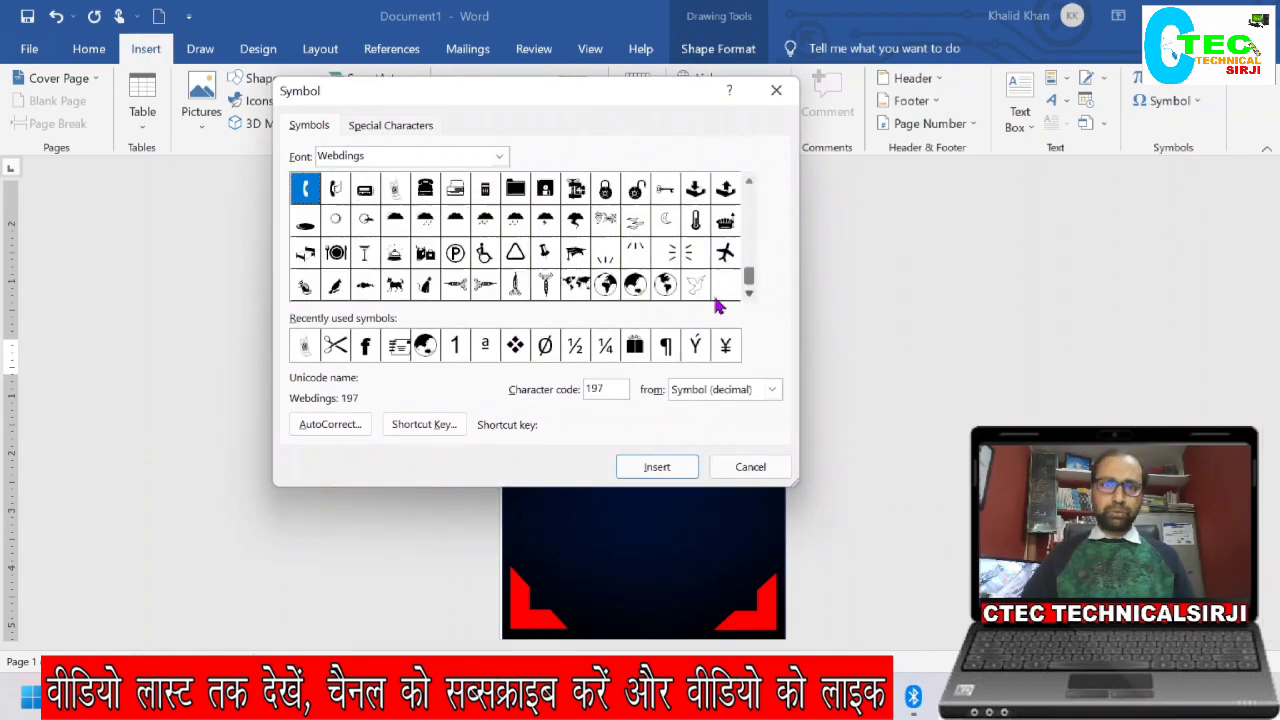
left_click(498, 157)
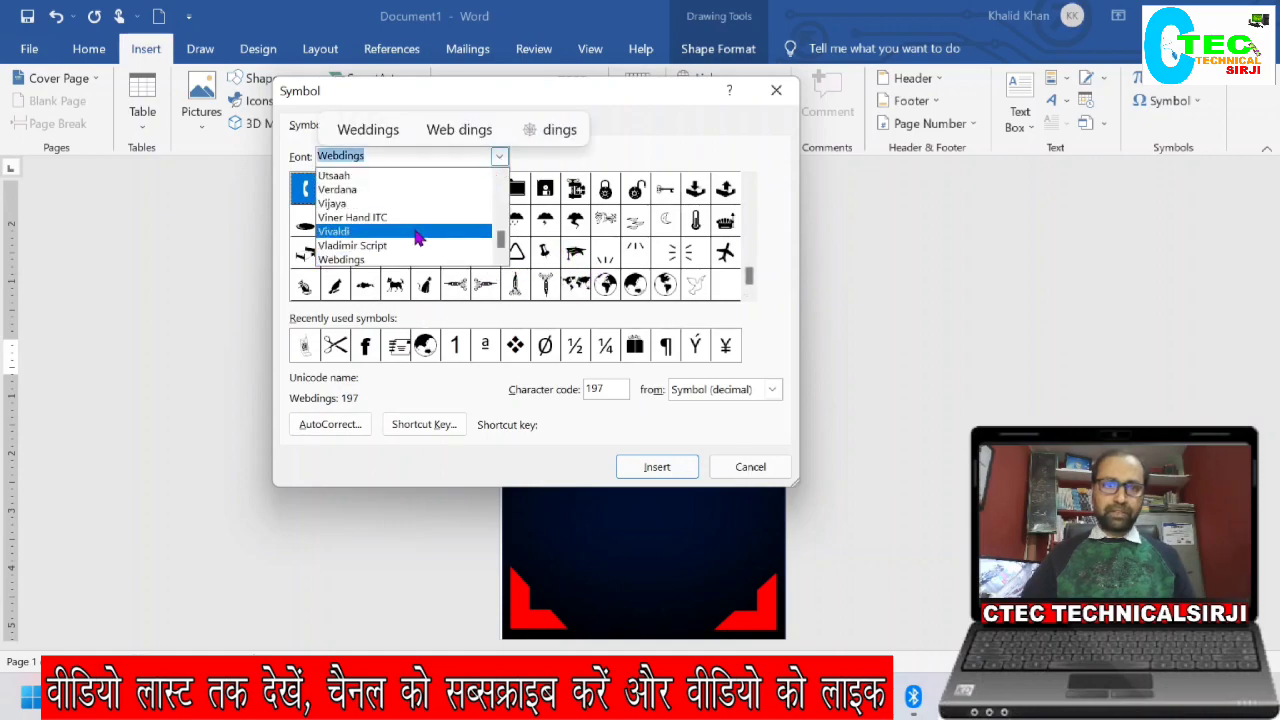
left_click(501, 258)
left_click(501, 258)
left_click(501, 258)
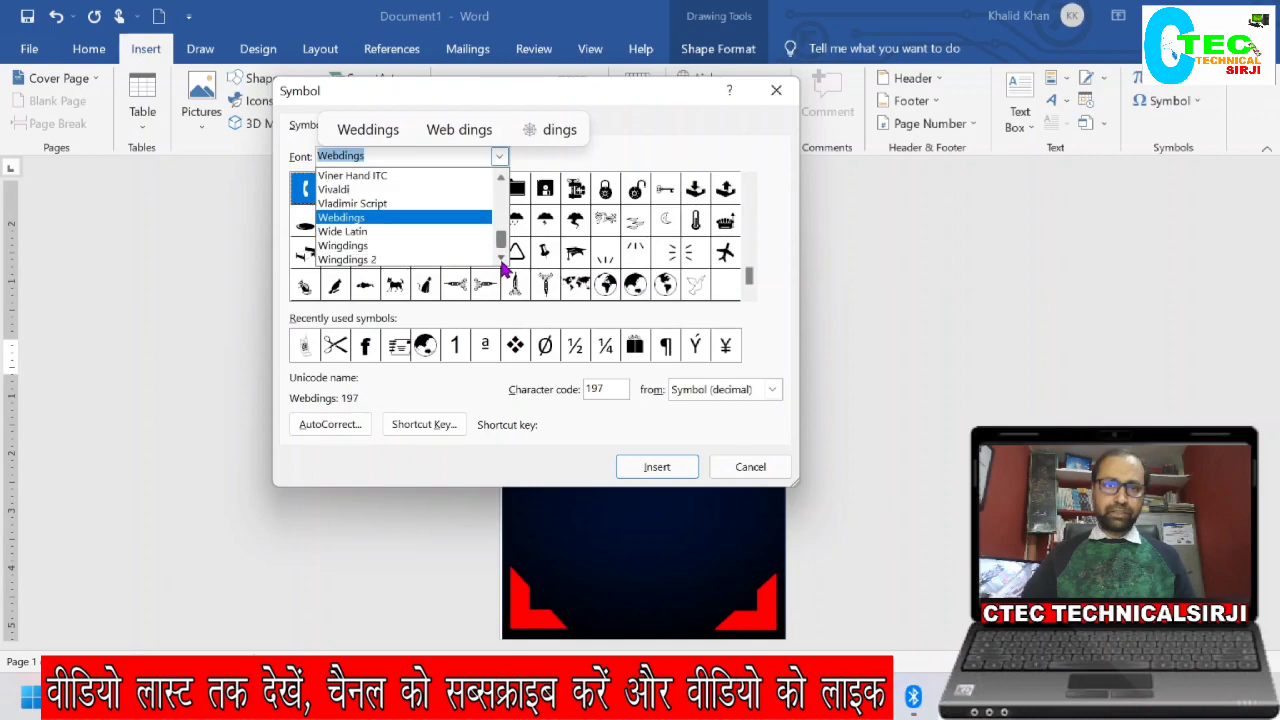
left_click(387, 249)
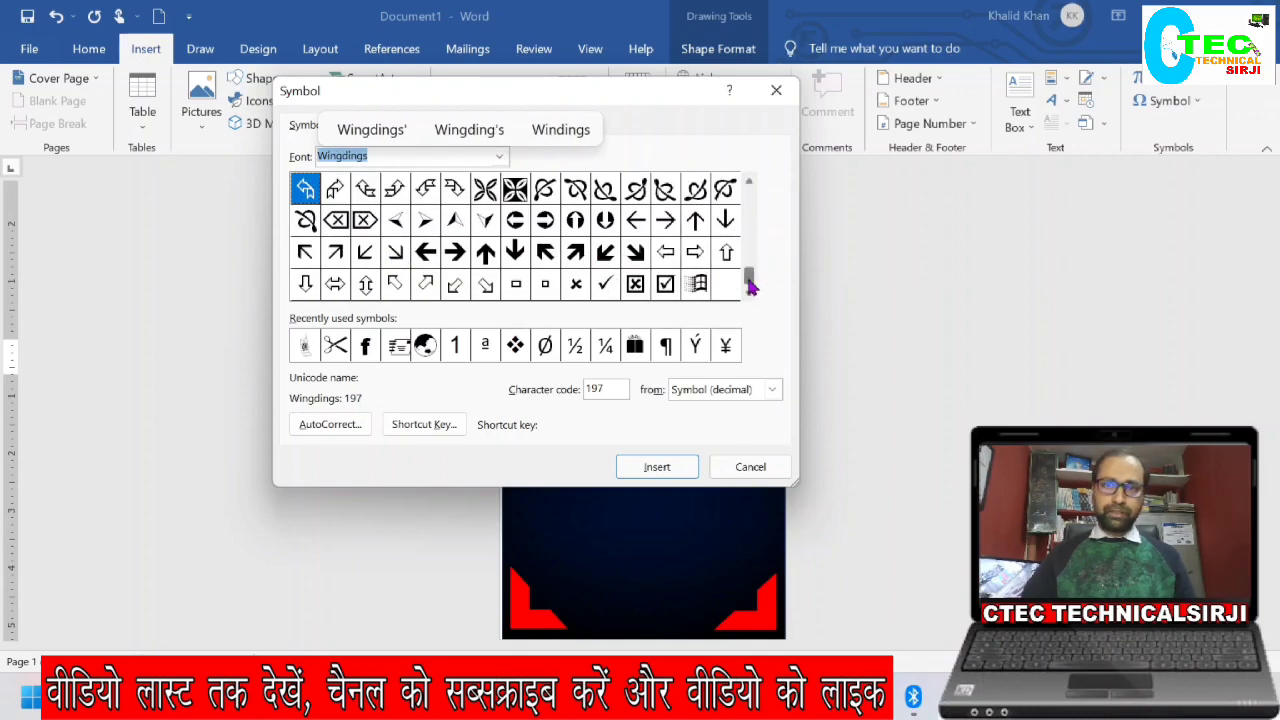
Step: Insert the Wingdings scissors symbol, character code 34, into the text box and close the symbol selection
left_click_drag(762, 191, 760, 192)
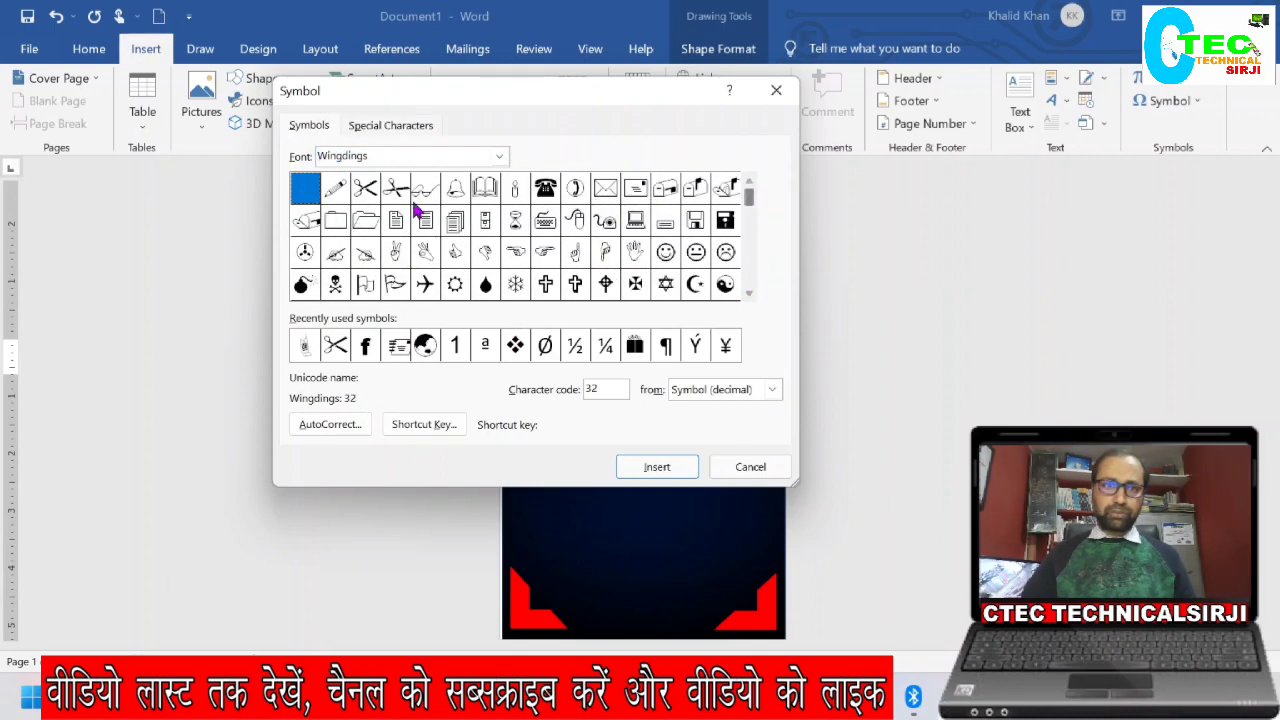
left_click(364, 190)
left_click(657, 467)
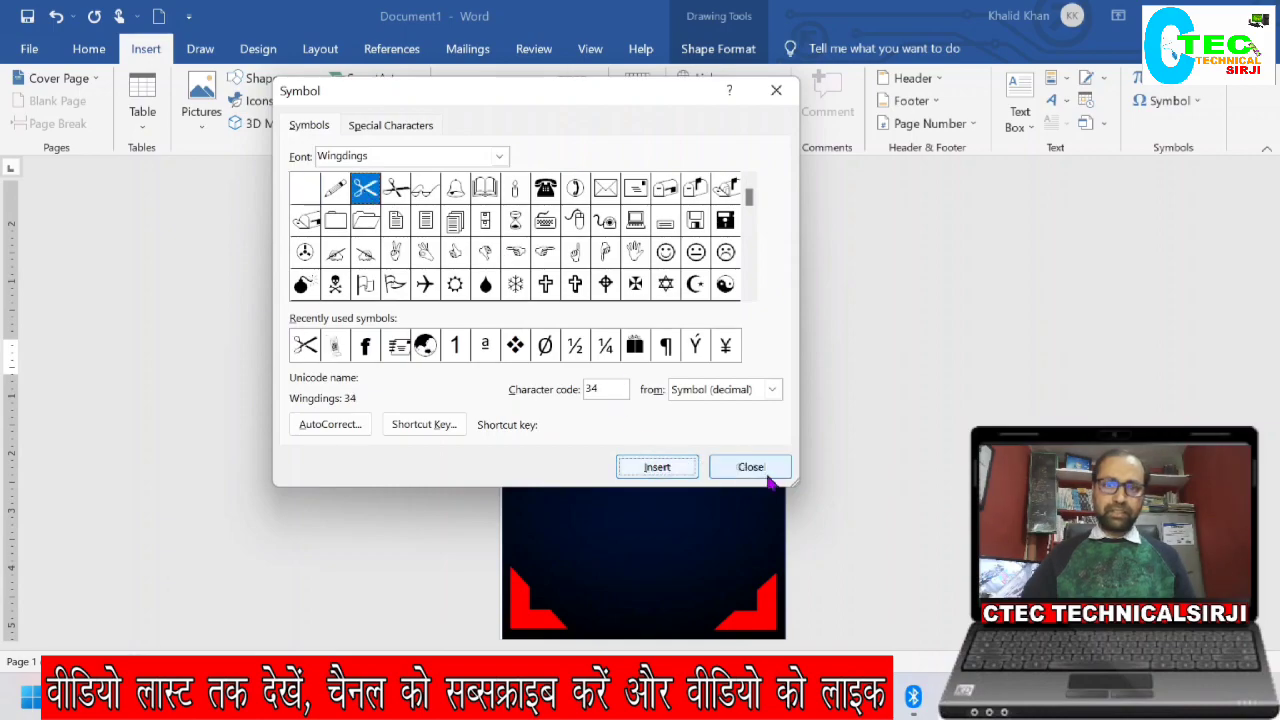
left_click(750, 467)
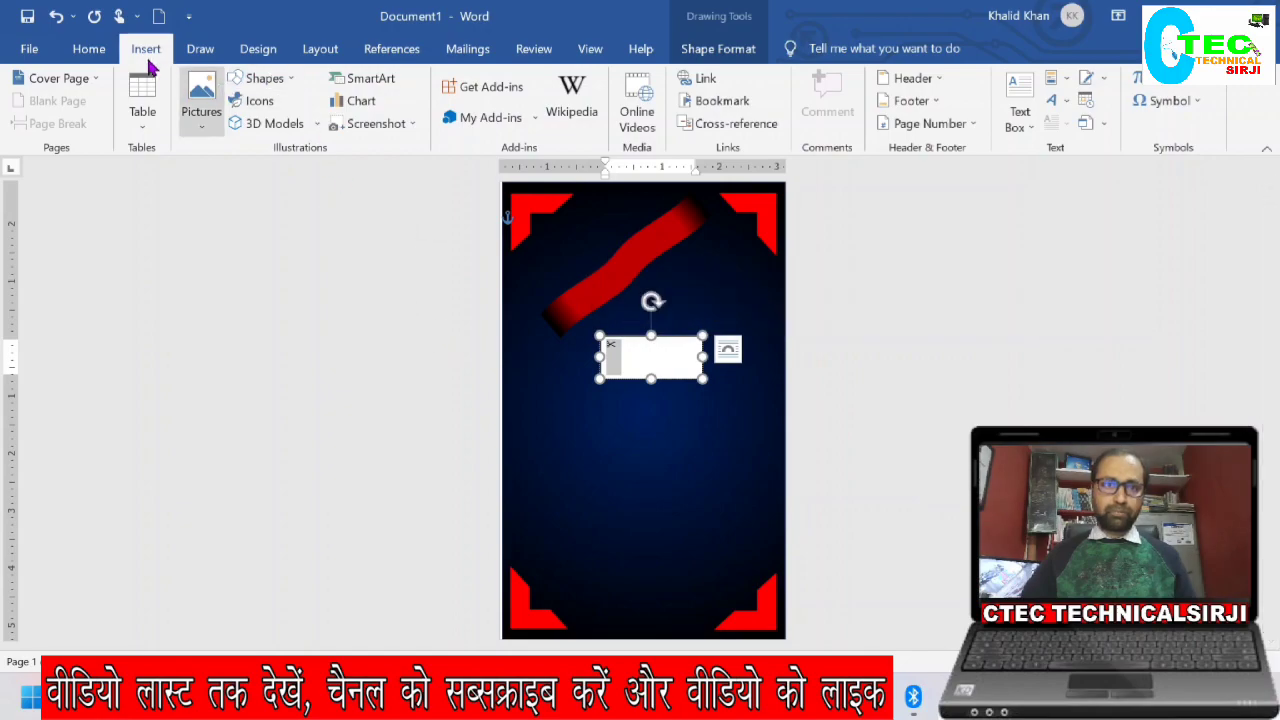
Step: Enlarge the scissors symbol to 72 pt and stretch its text box to about 1.15 inches high so the symbol fits
left_click(90, 55)
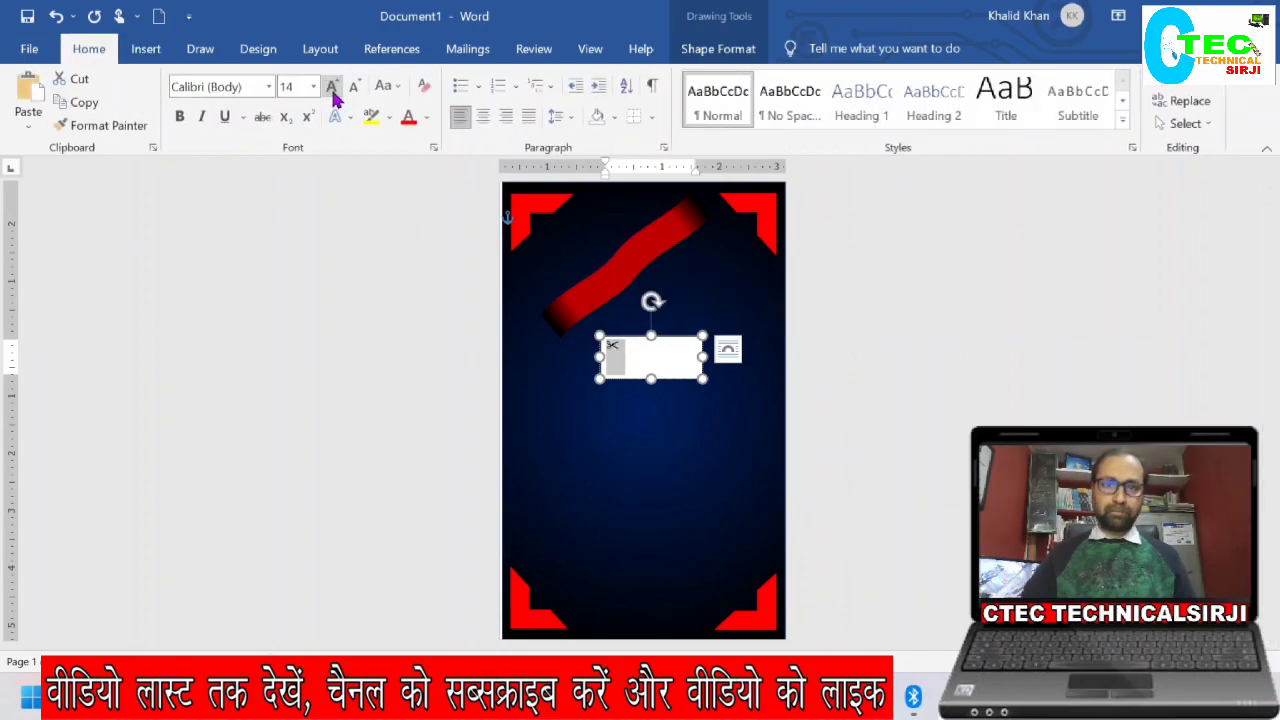
left_click(332, 86)
left_click(332, 86)
left_click(332, 86)
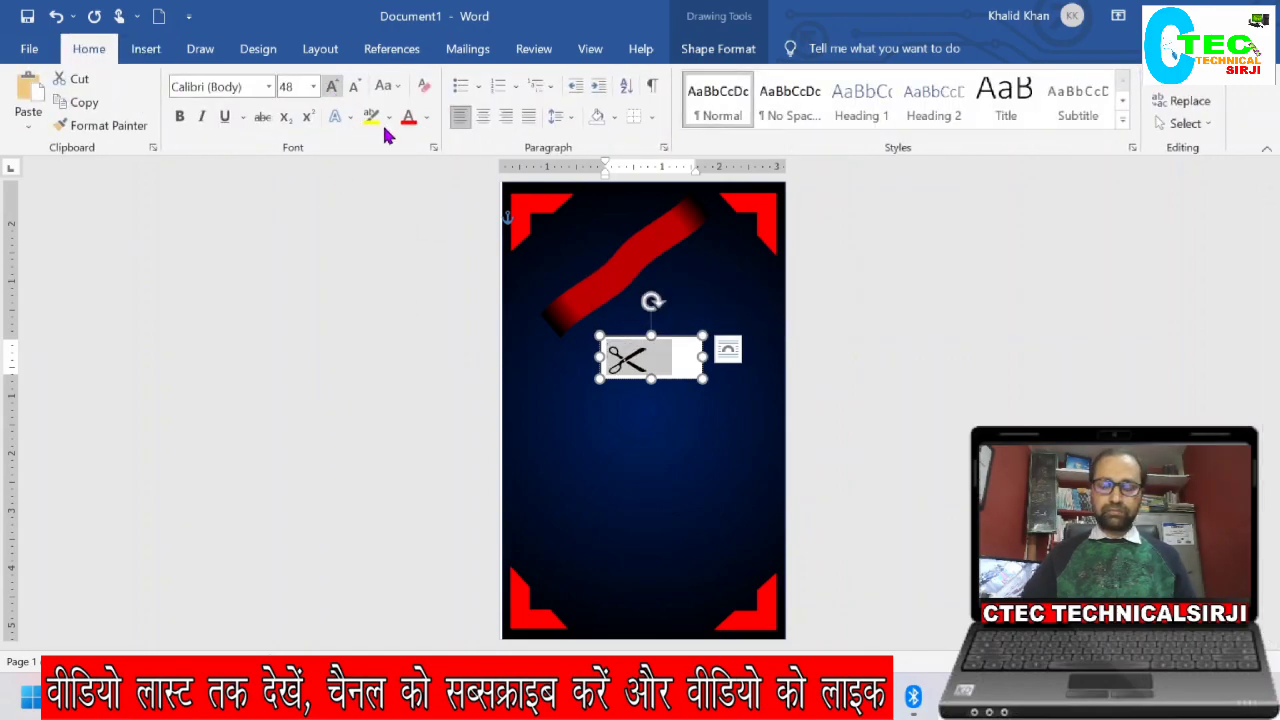
left_click(332, 86)
left_click_drag(654, 395, 652, 402)
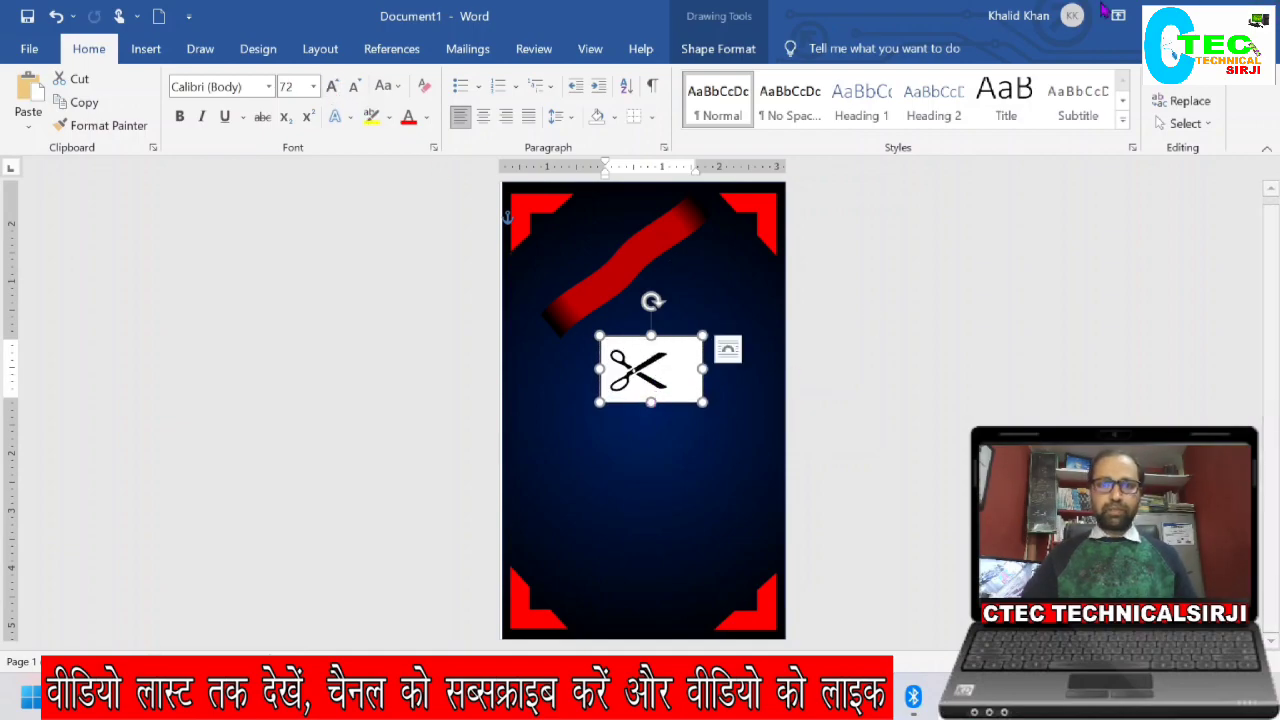
Step: Remove the fill and the outline from the scissors text box
left_click(718, 48)
left_click(440, 80)
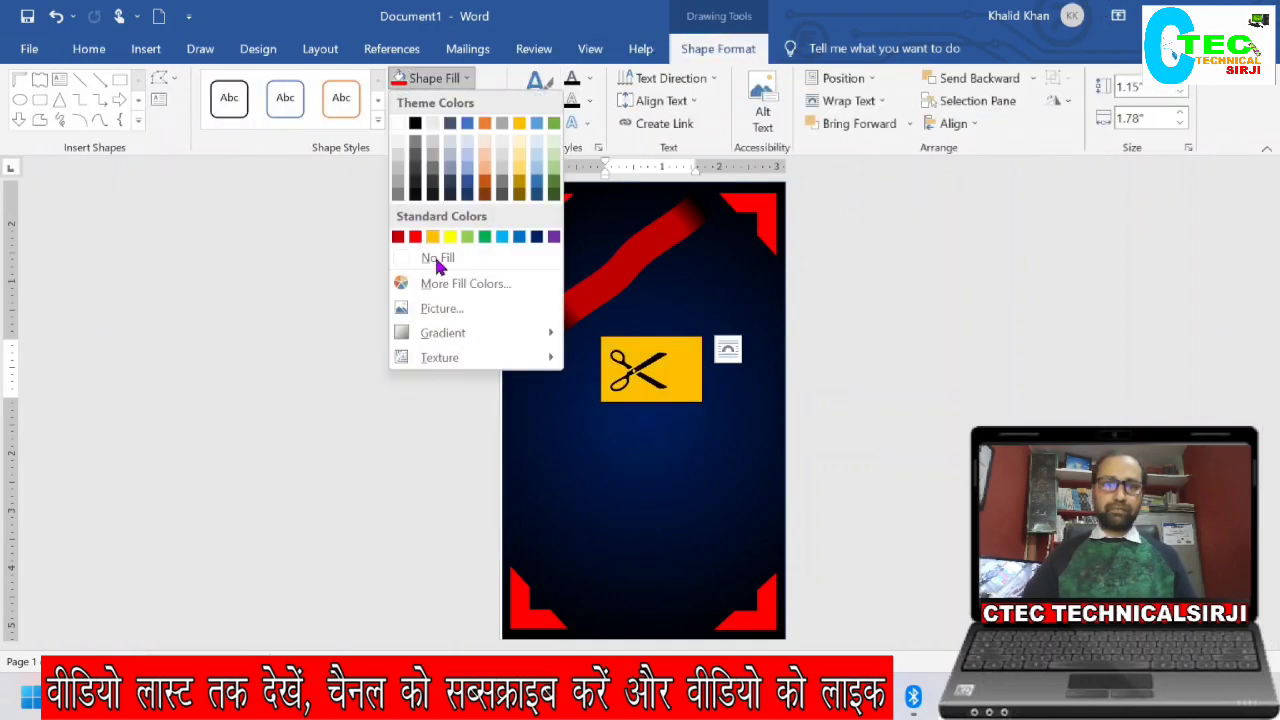
left_click(438, 260)
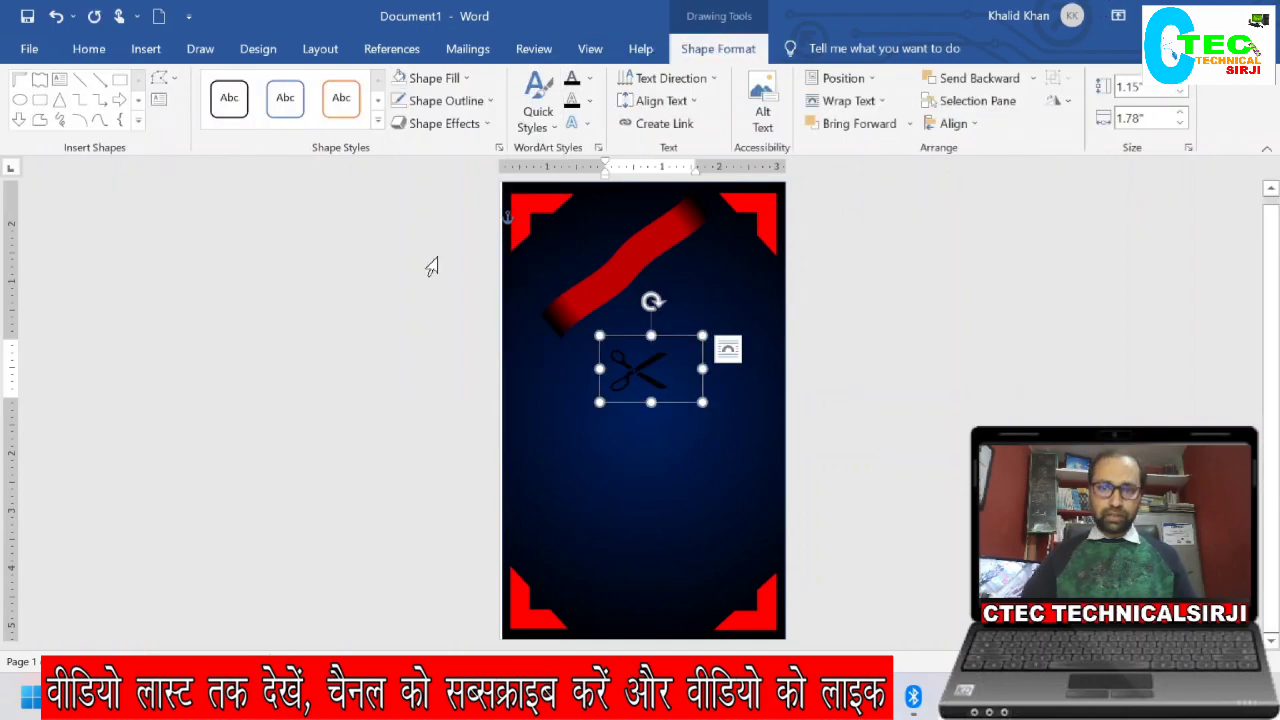
left_click(435, 78)
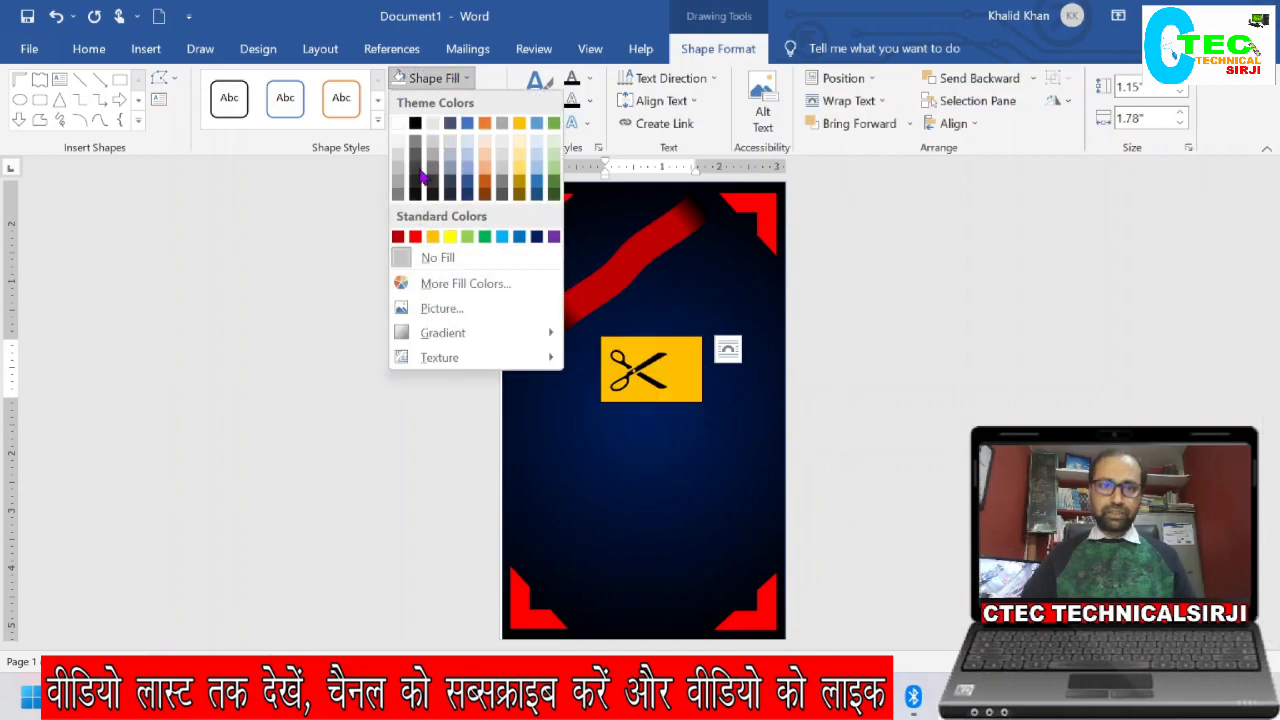
left_click(465, 78)
left_click(445, 100)
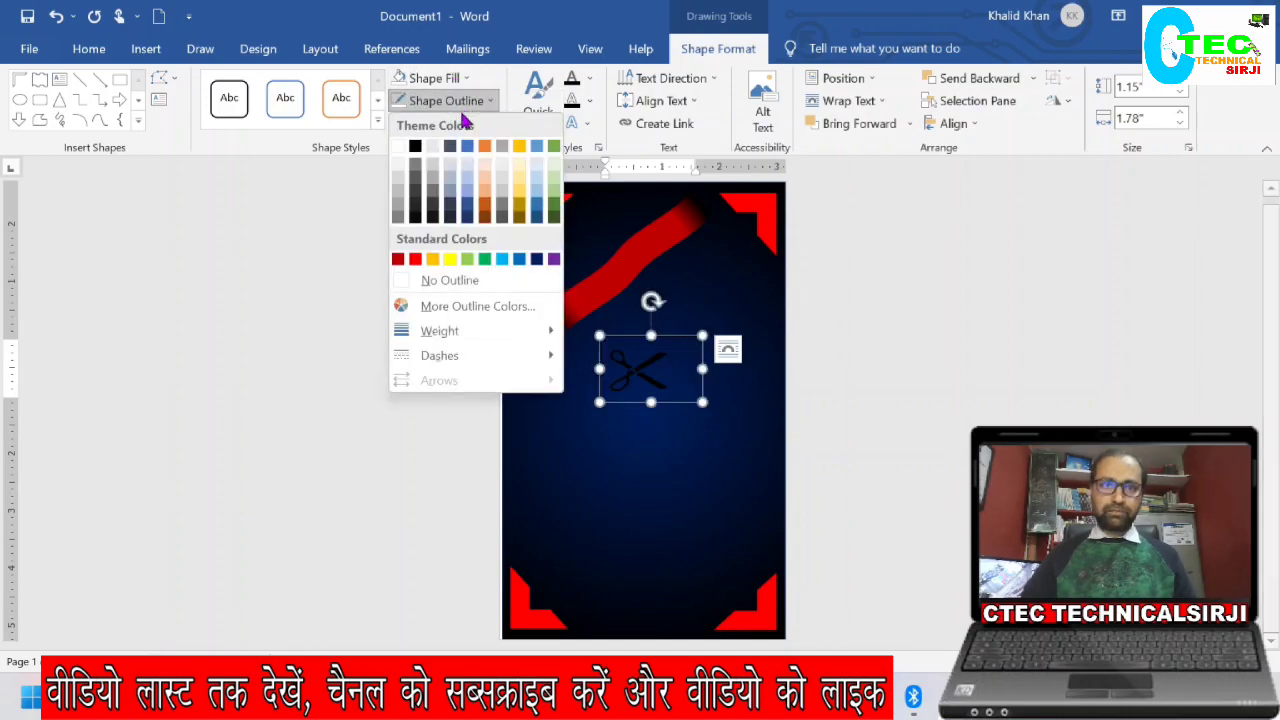
left_click(433, 286)
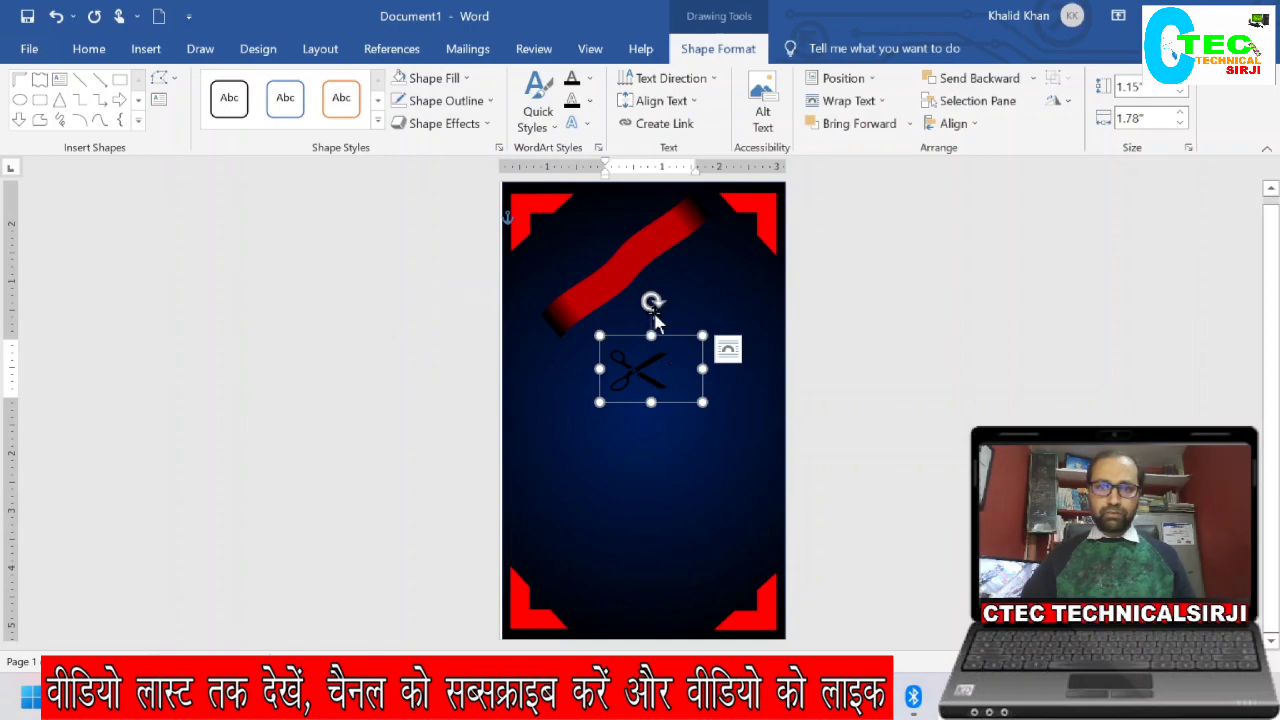
Step: Rotate the scissors text box so the blades point up toward the ribbon, and move it up against the ribbon's lower edge
left_click_drag(651, 302, 625, 430)
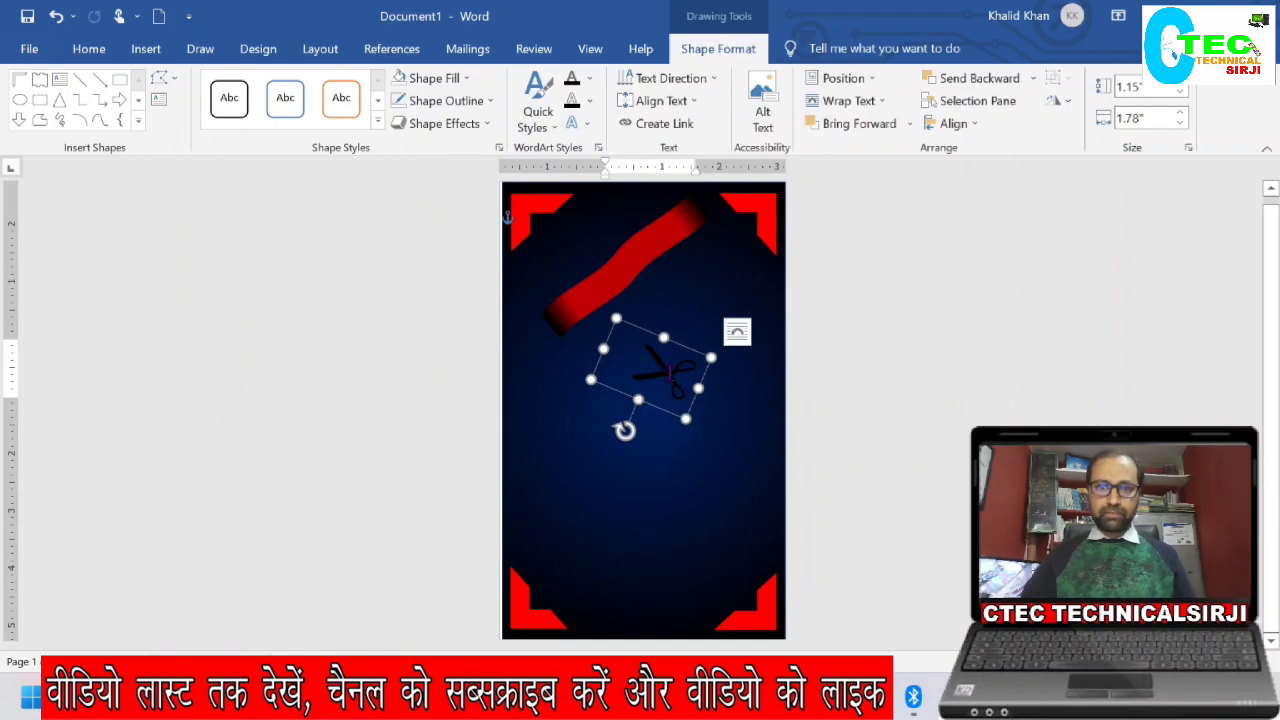
scroll(843, 429, "up", 3)
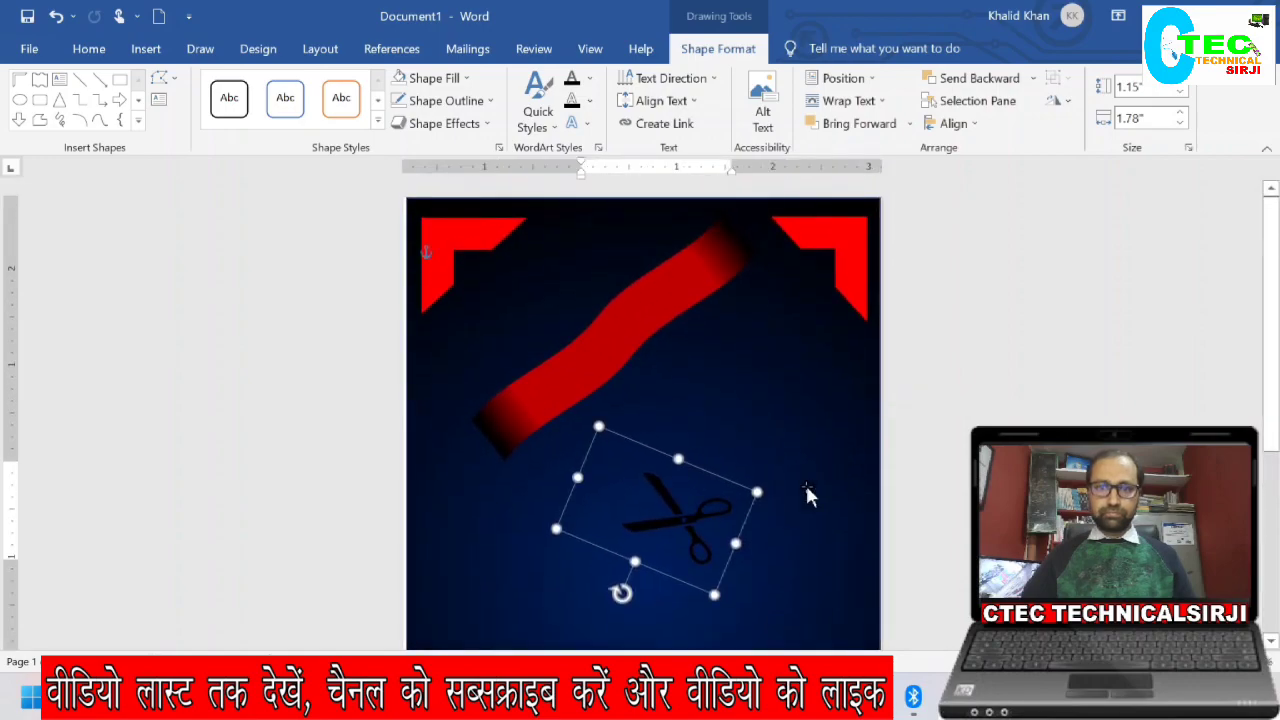
key("Up")
key("Up")
key("Up")
key("Up")
key("Up")
key("Up")
key("Up")
key("Up")
key("Up")
key("Up")
key("Up")
key("Up")
key("Up")
key("Up")
key("Up")
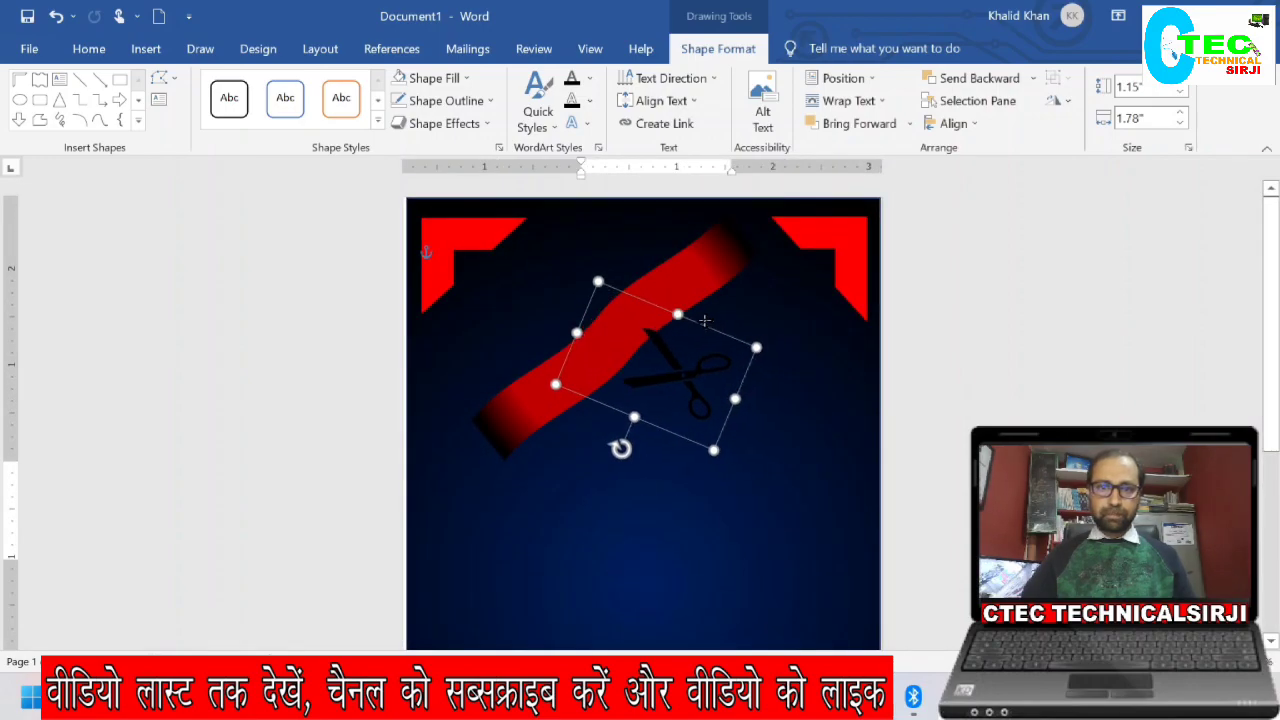
Step: Enlarge the scissors text box to about 1.41 by 2.51 inches, set the symbol to 90 pt and tilt the box slightly further
left_click_drag(740, 468, 754, 469)
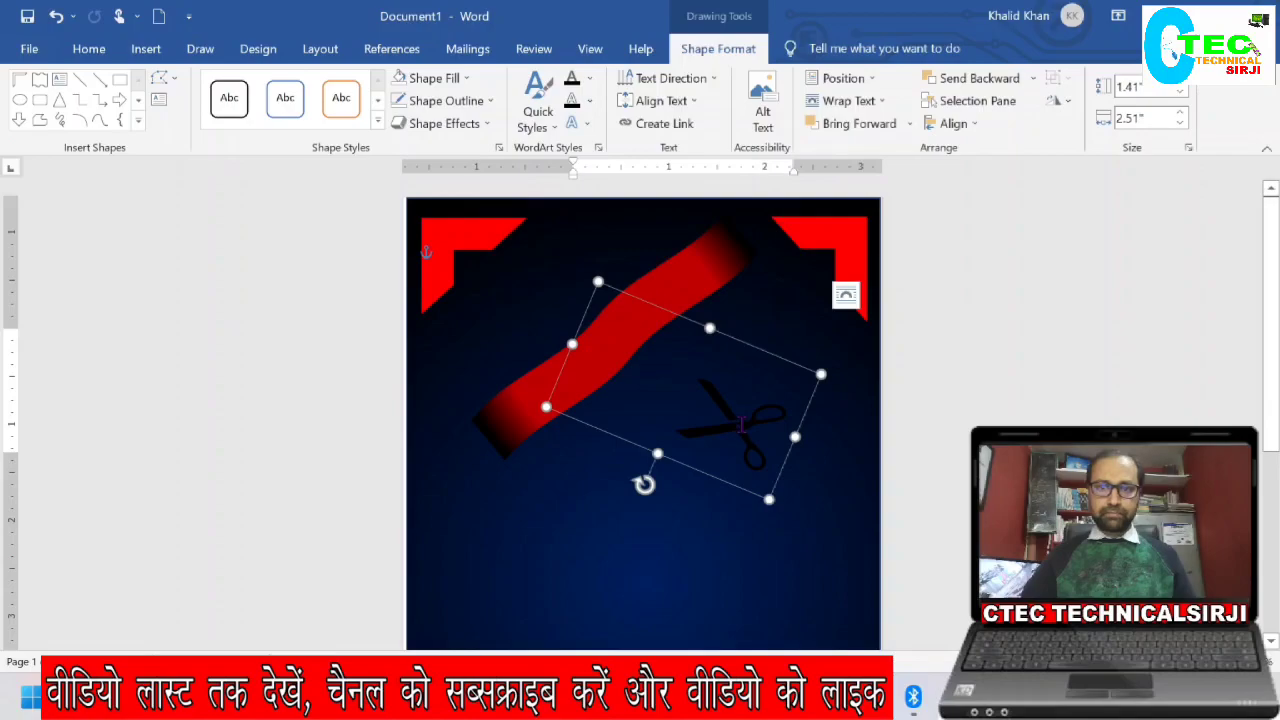
left_click(742, 425)
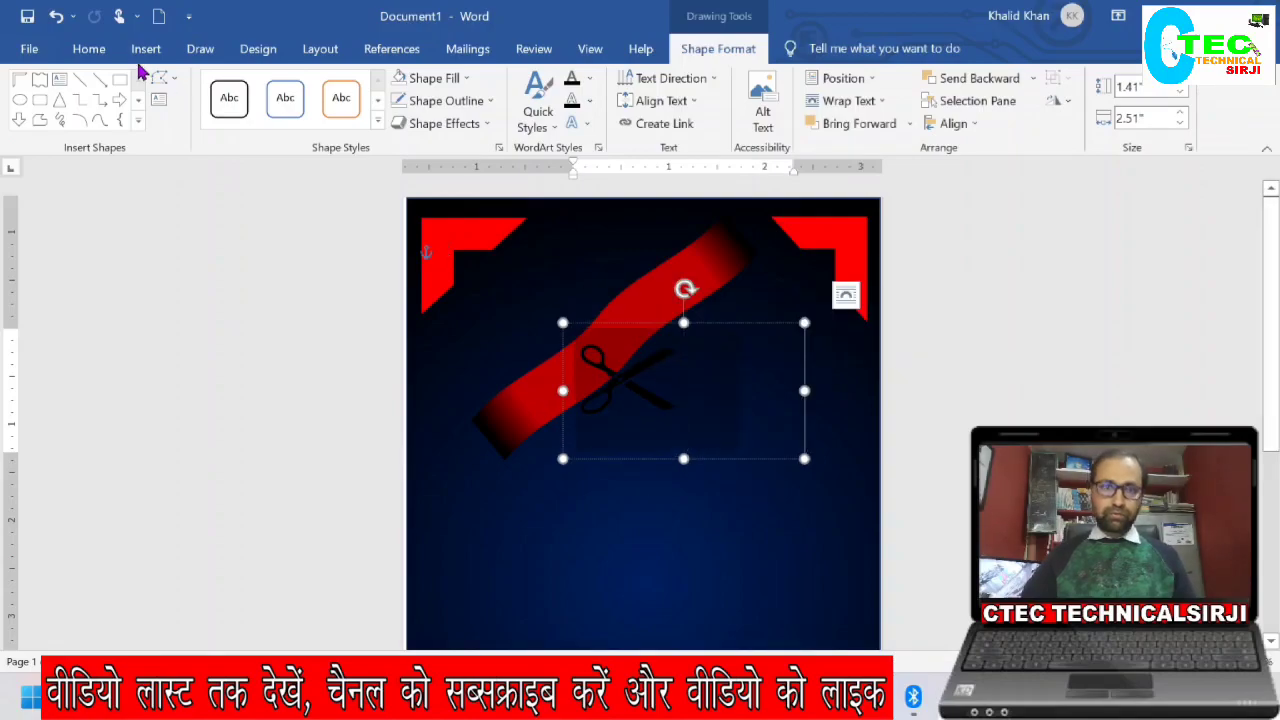
left_click(88, 48)
left_click(332, 87)
left_click_drag(684, 289, 629, 477)
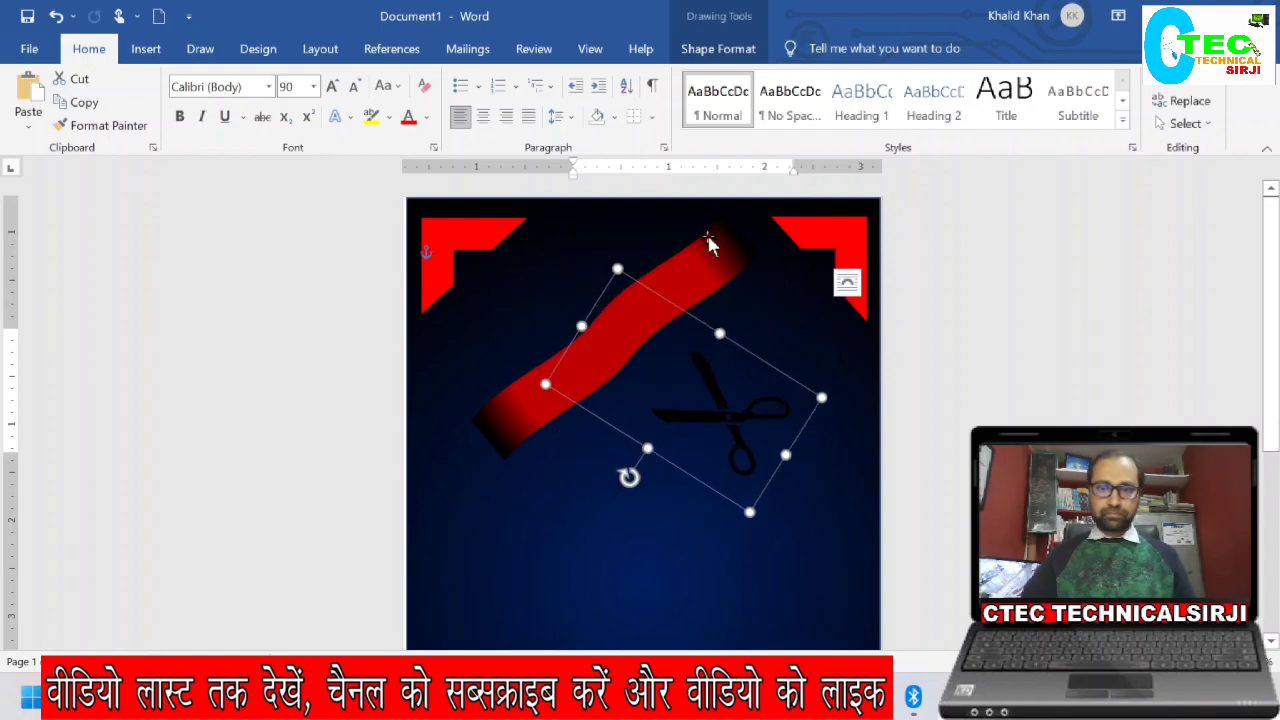
Step: Colour the scissors white and move them so the open blades meet the middle of the ribbon's lower edge
left_click(427, 117)
left_click(410, 190)
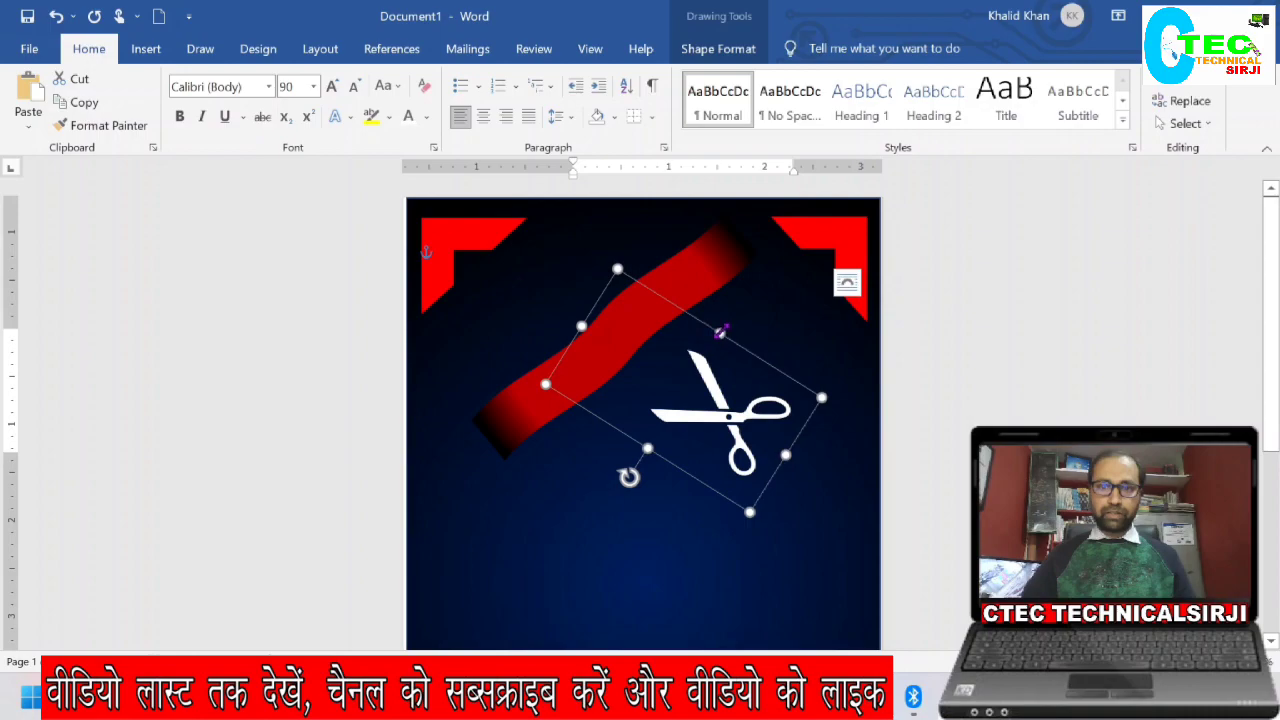
left_click_drag(765, 370, 720, 315)
left_click_drag(587, 452, 605, 460)
left_click(963, 358)
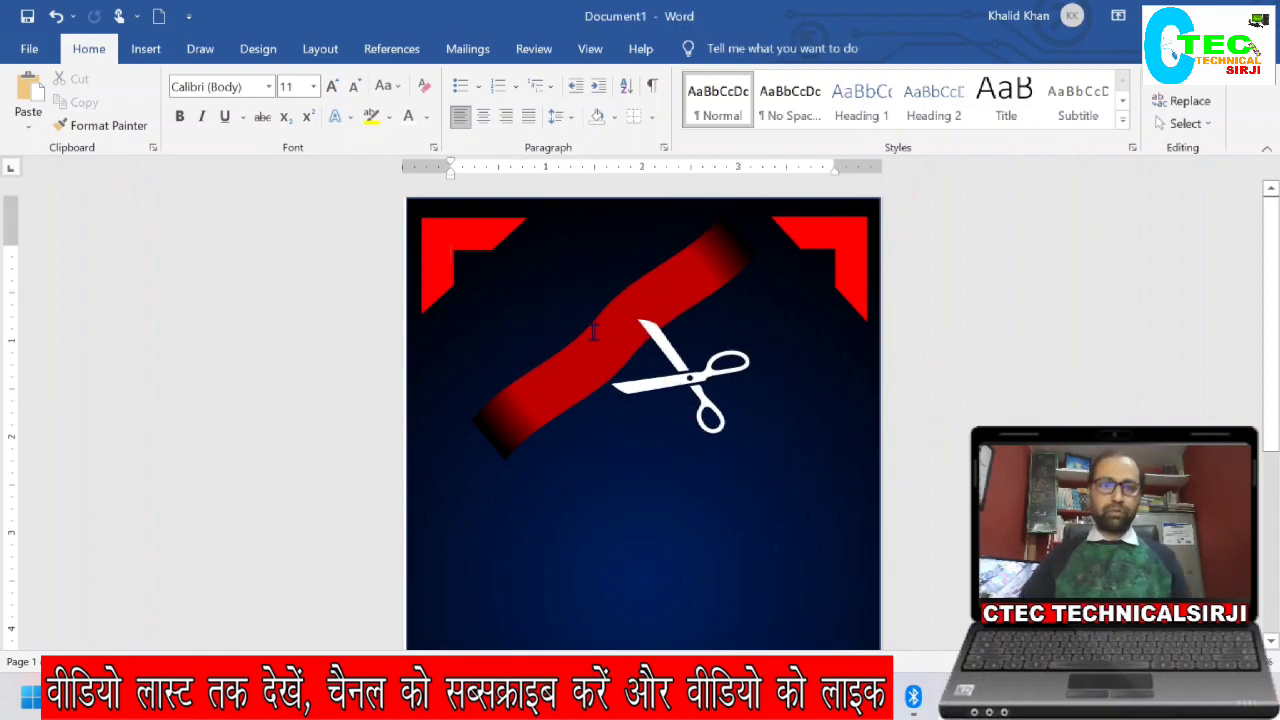
Step: Insert a WordArt in the plain black style near the top of the page with the text GRAND
left_click(152, 49)
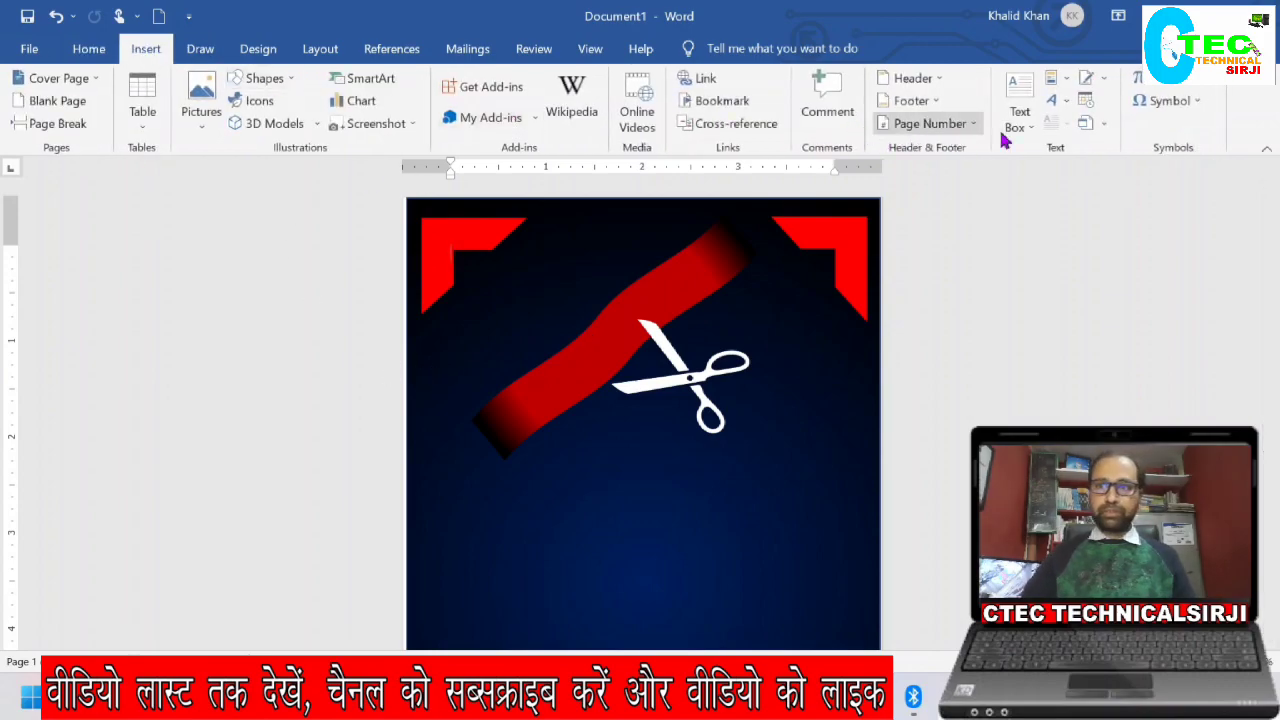
left_click(1053, 101)
left_click(1008, 146)
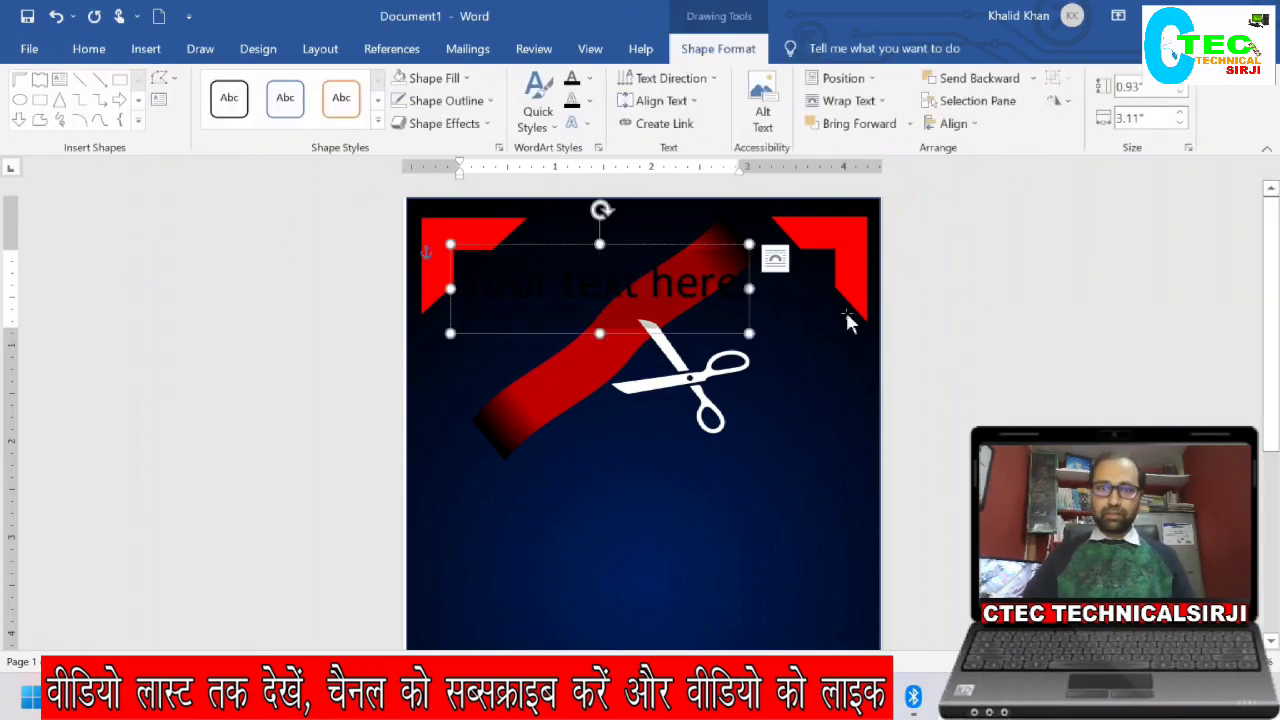
type("BRAND")
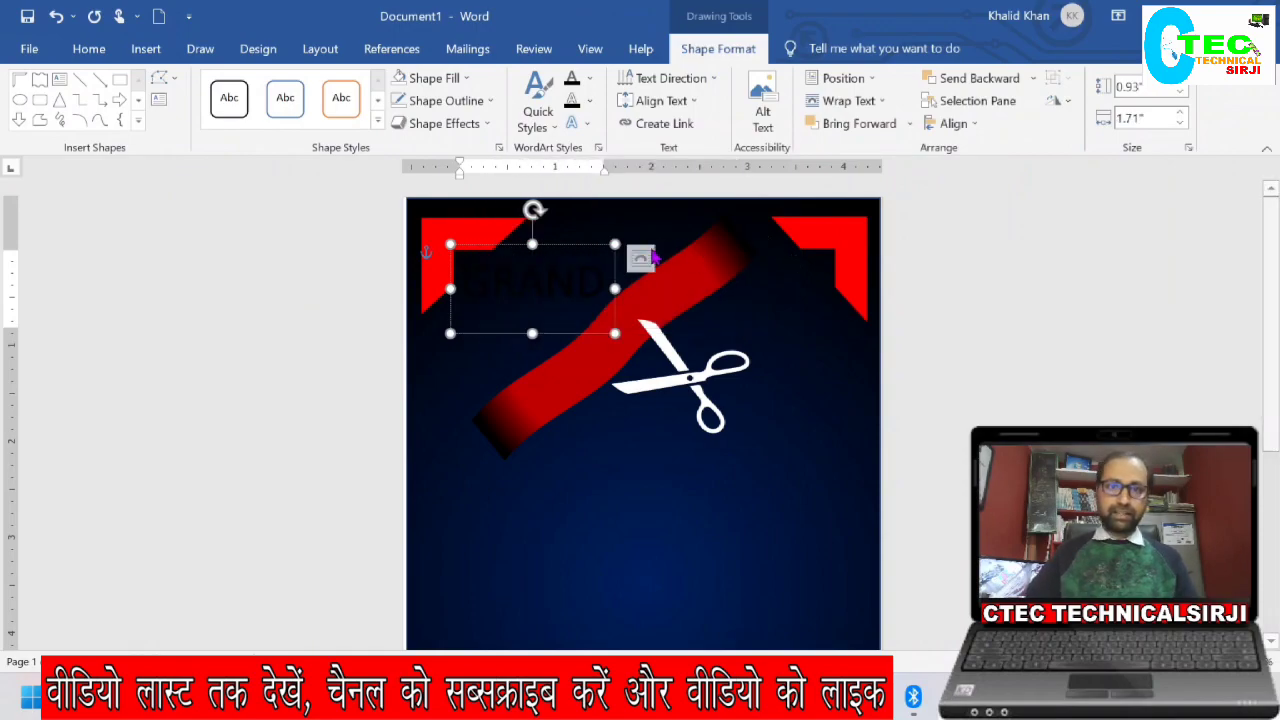
Step: Colour the GRAND text white and move it down over the ribbon, beside the scissors
left_click(88, 48)
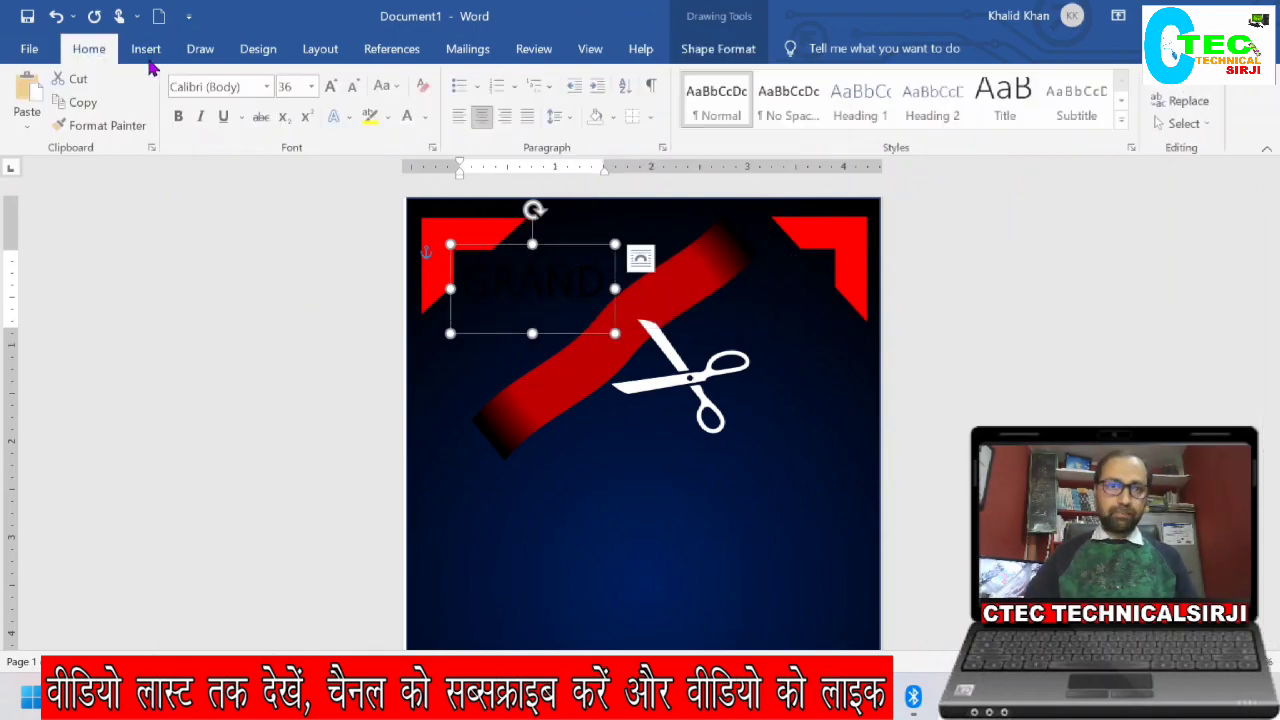
left_click(407, 116)
left_click_drag(508, 253, 499, 302)
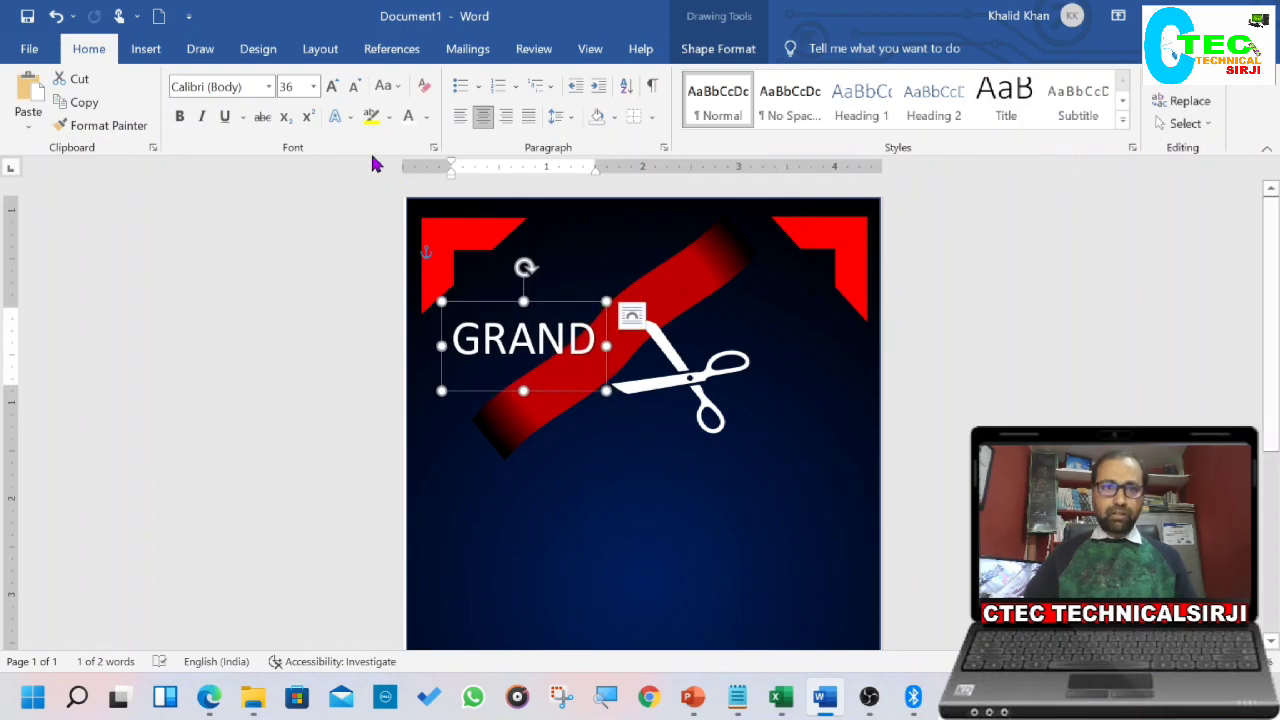
Step: Apply the first bevel preset of the third row as a text effect to GRAND
left_click(585, 124)
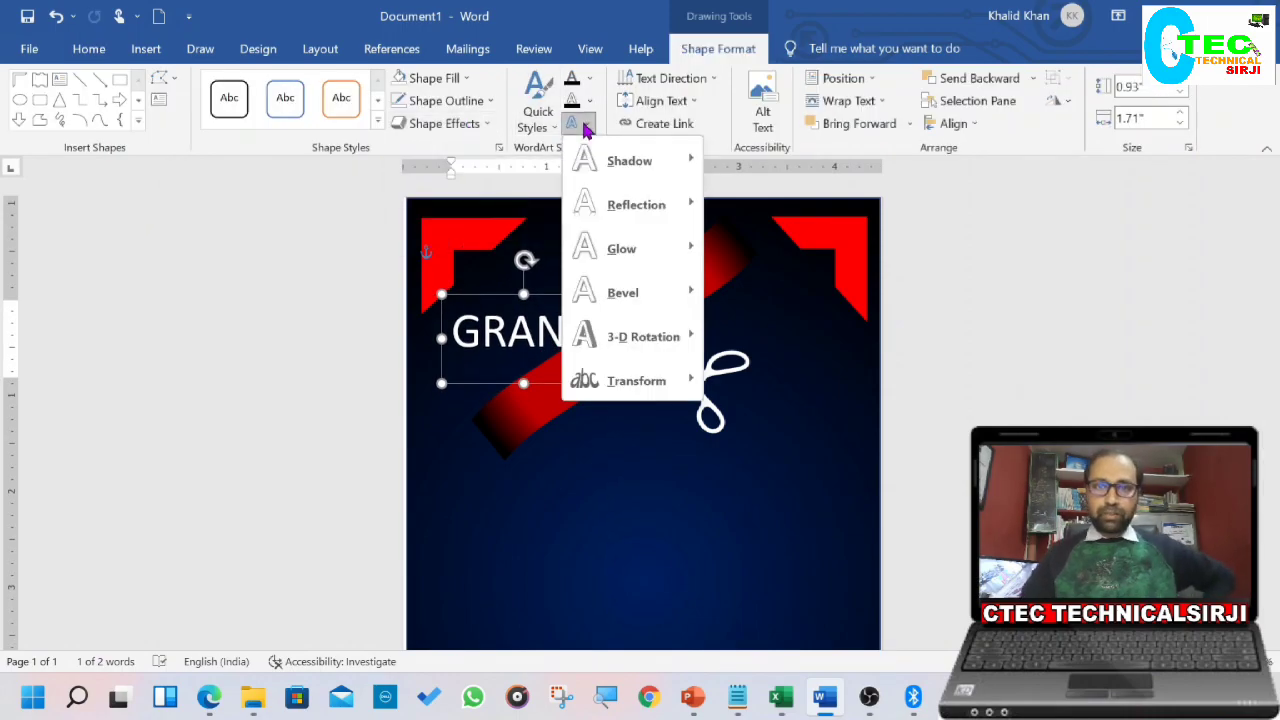
mouse_move(641, 335)
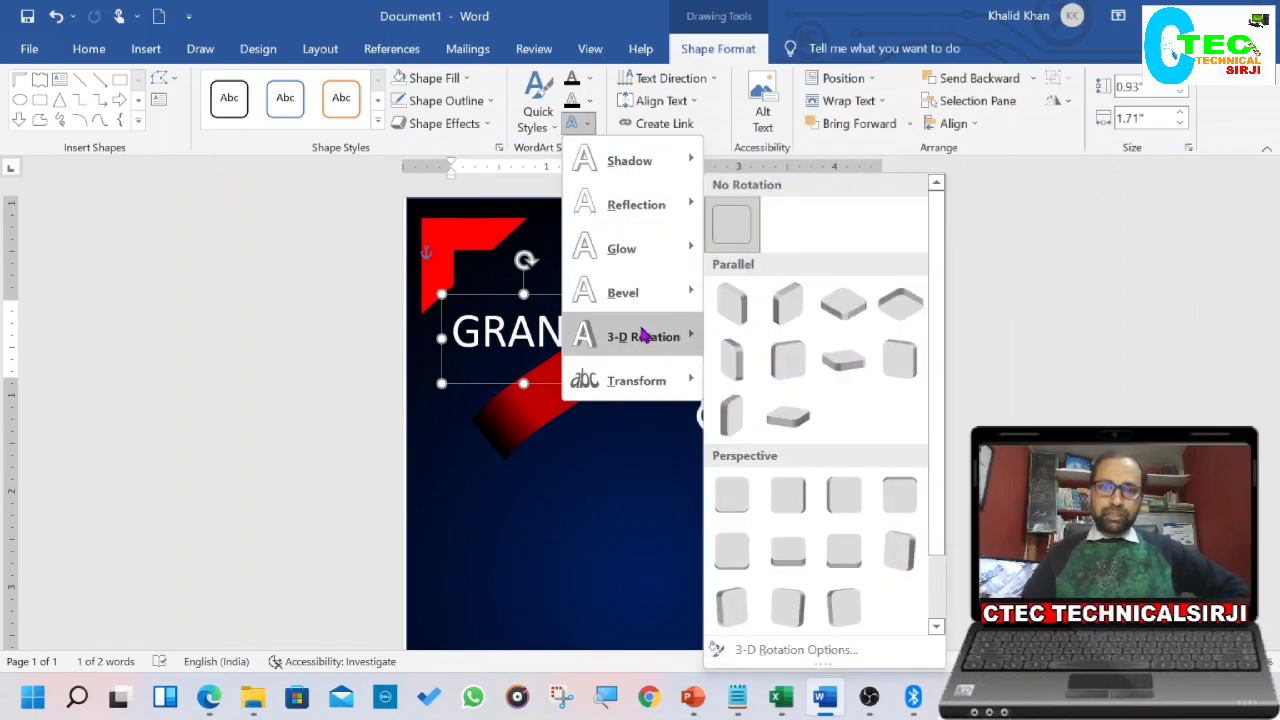
mouse_move(663, 300)
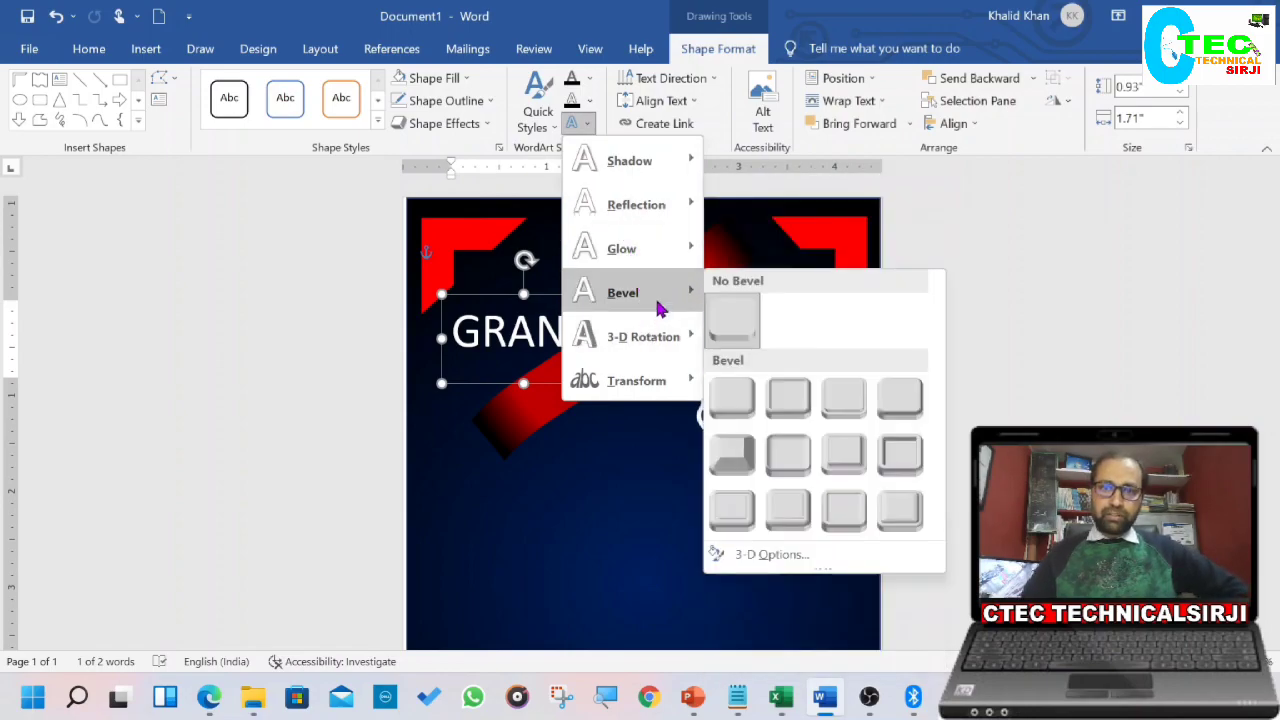
left_click(731, 512)
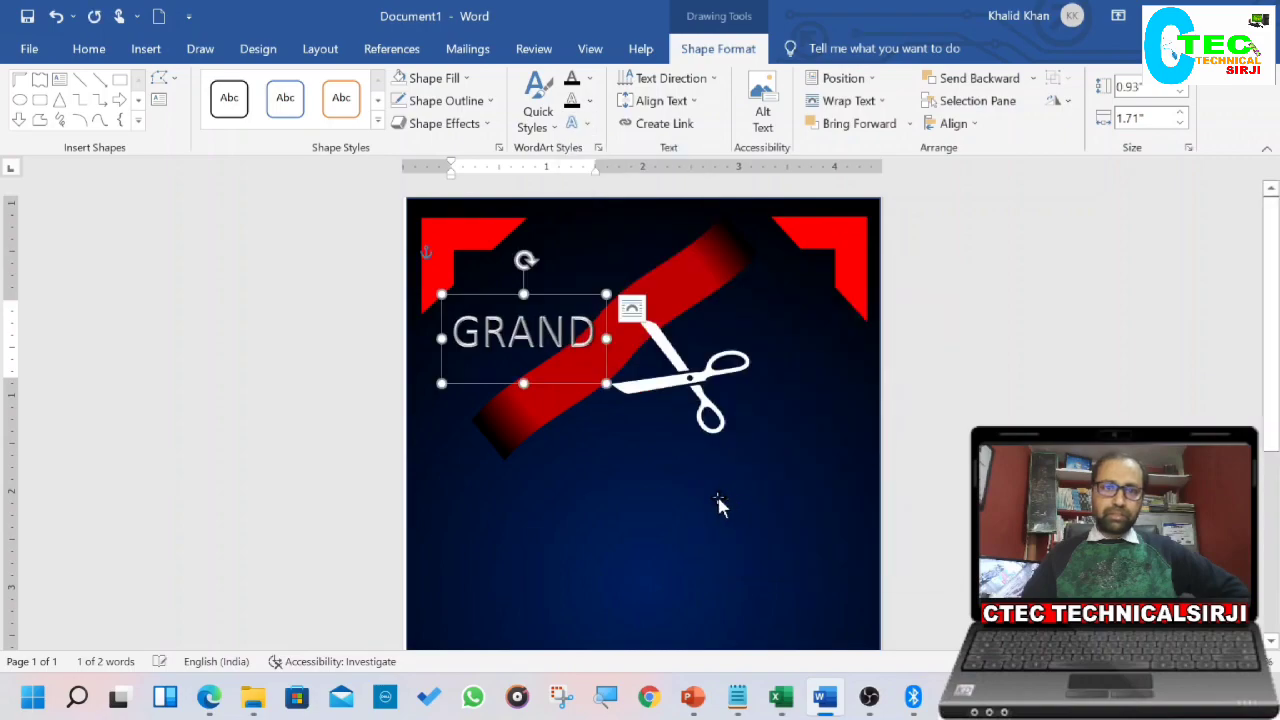
Step: Increase GRAND to 48 pt, widen its text box until the whole word fits, and shift it to the page's left edge
left_click_drag(606, 383, 618, 396)
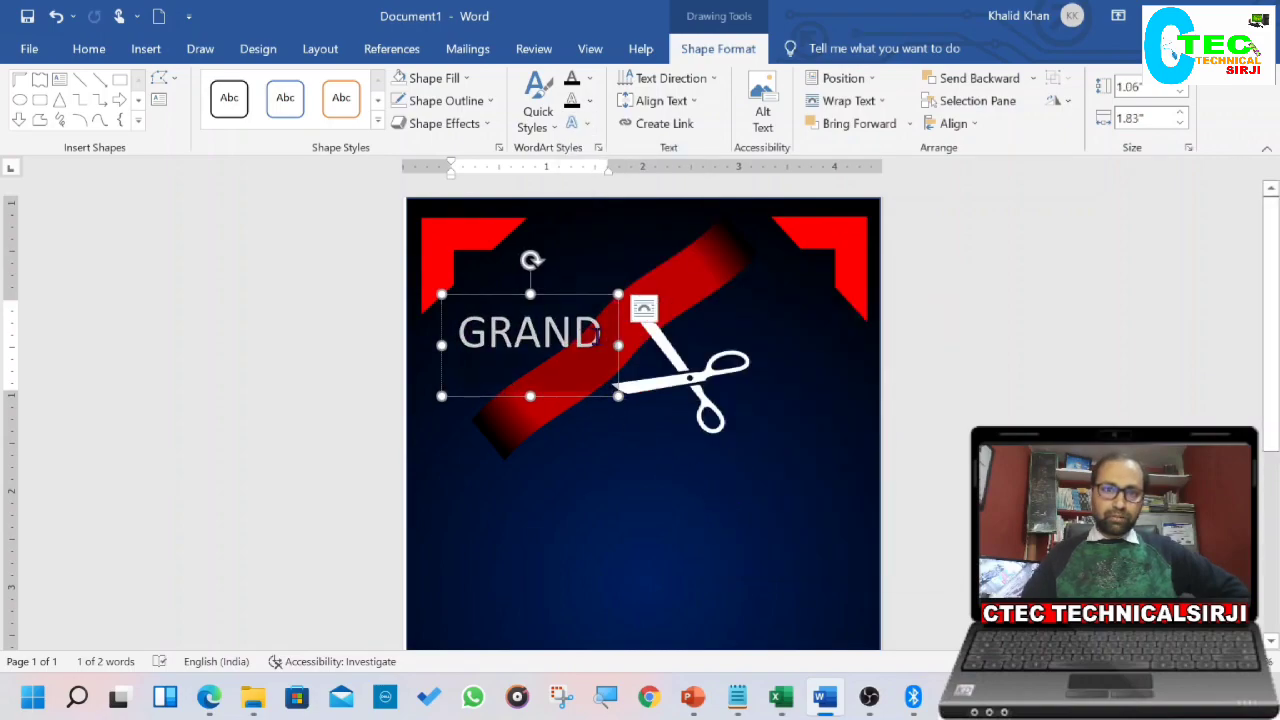
left_click(88, 48)
left_click(334, 87)
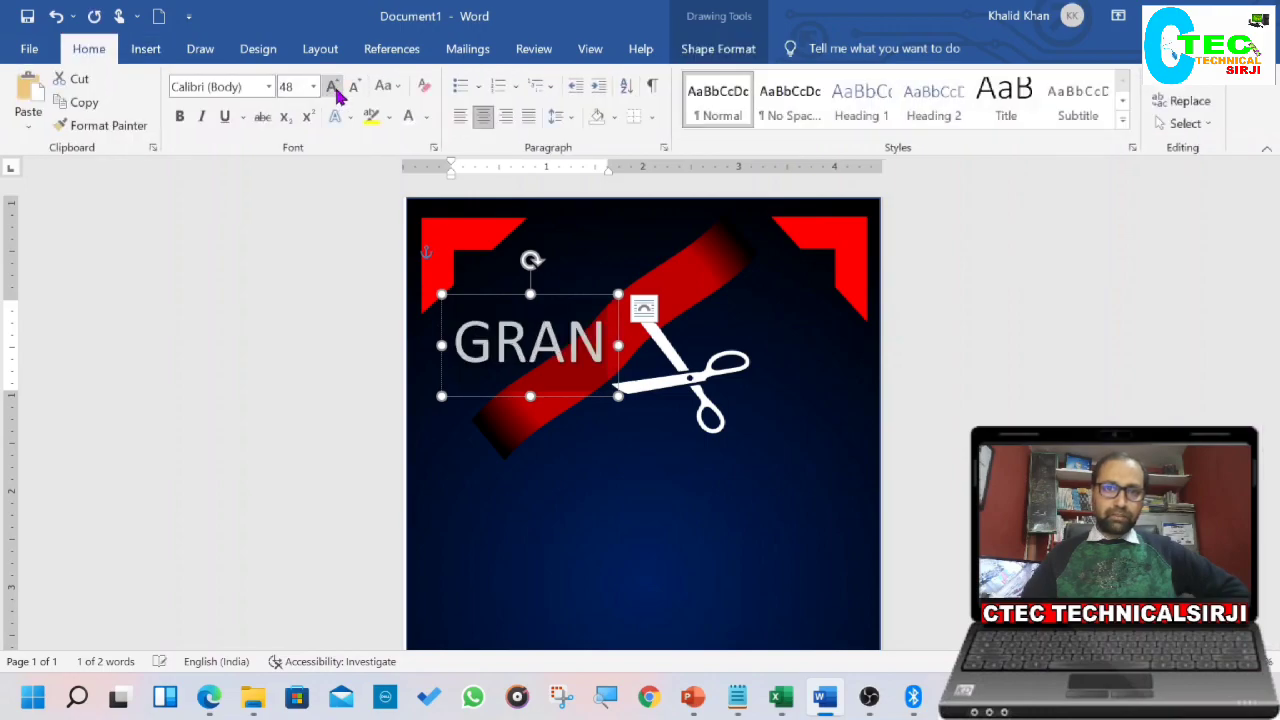
left_click_drag(618, 346, 669, 346)
left_click_drag(644, 300, 603, 304)
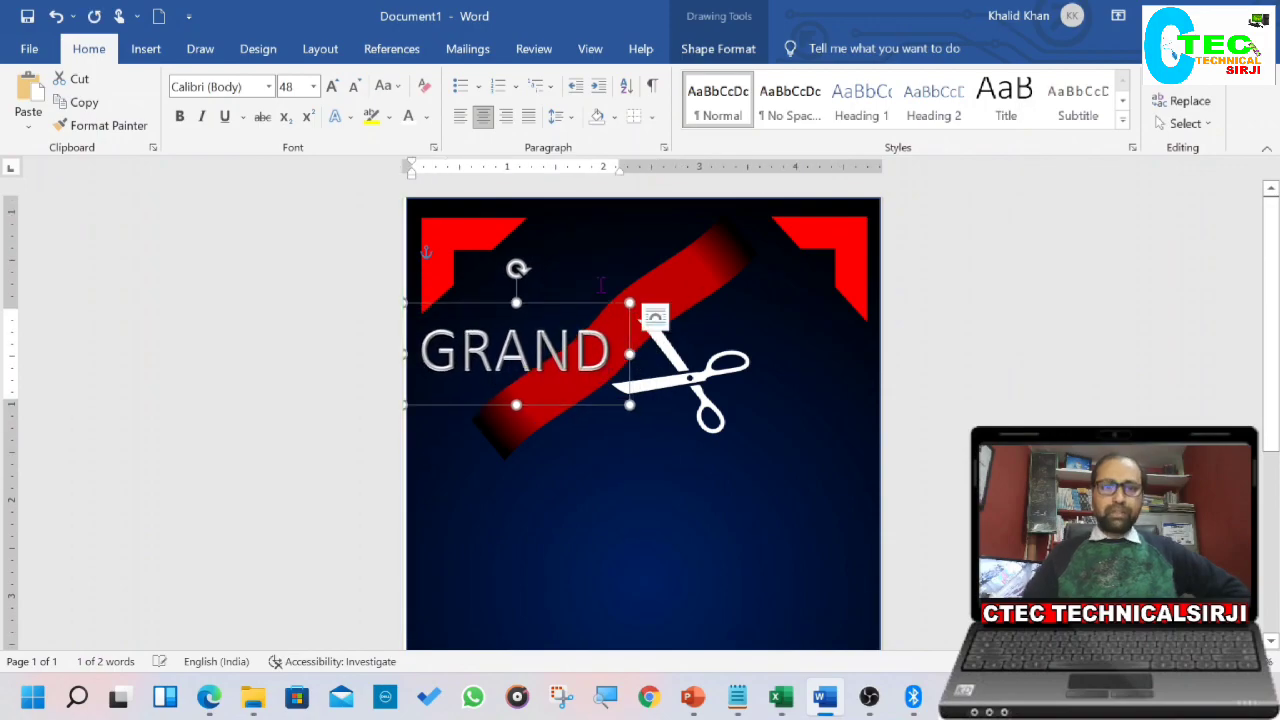
Step: Reduce GRAND to 36 pt and move it slightly right and down, clear of the page edge
left_click(565, 352)
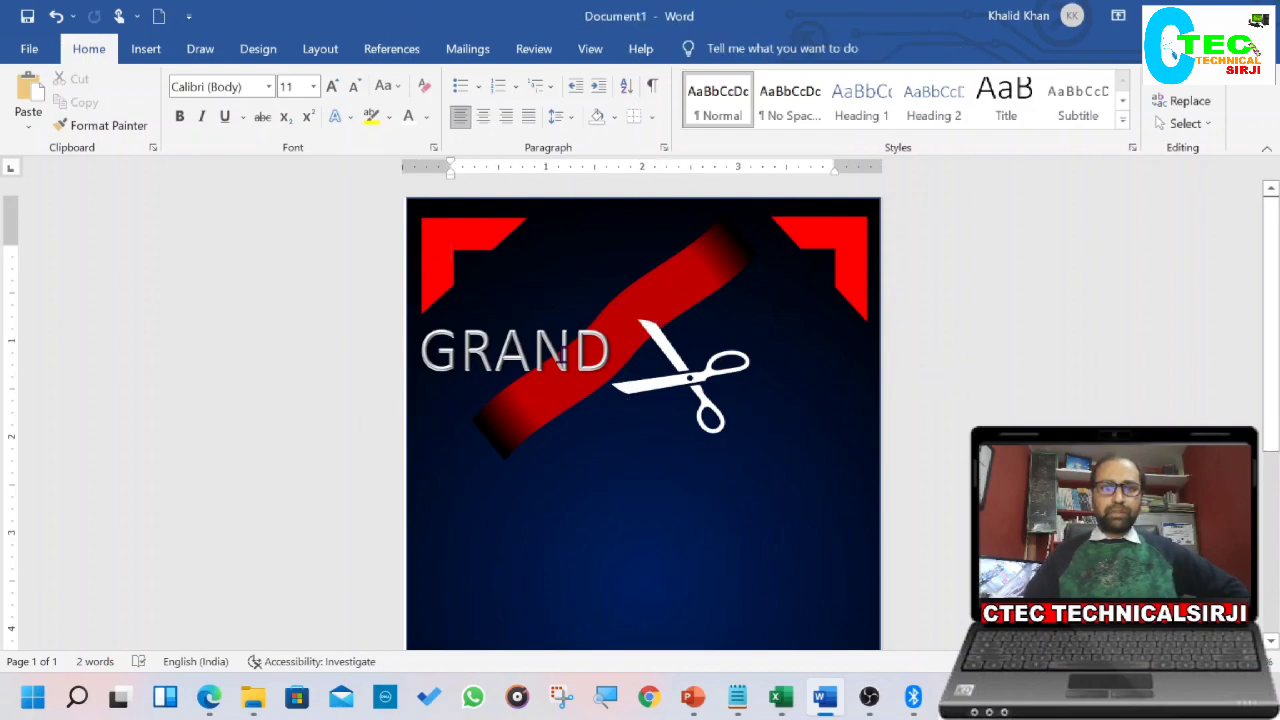
double_click(426, 349)
left_click(354, 86)
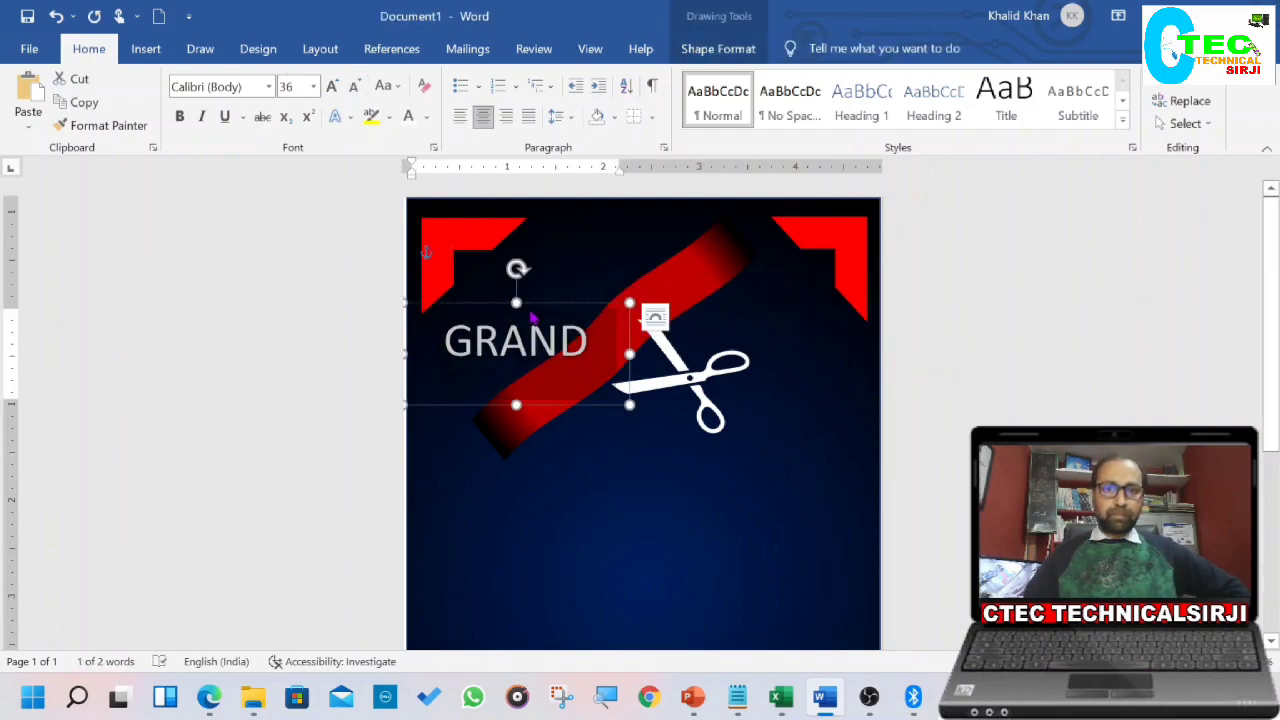
left_click_drag(543, 298, 563, 307)
left_click(974, 369)
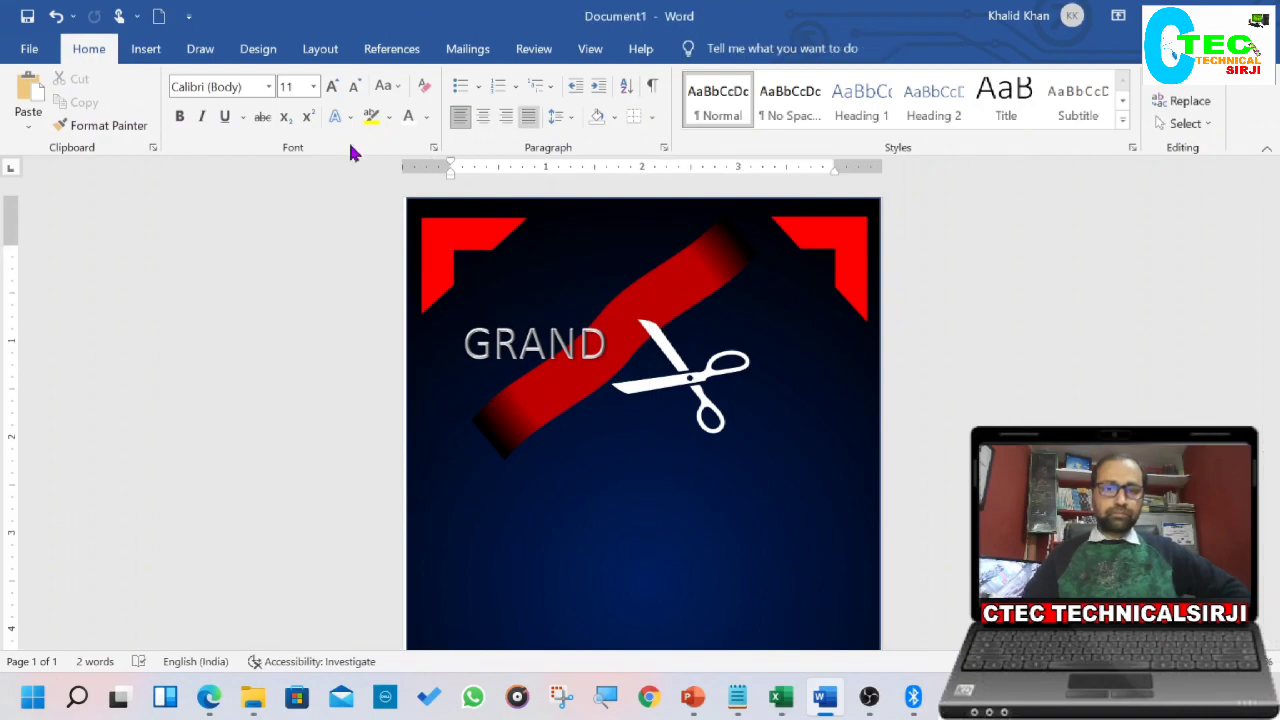
Step: Duplicate the GRAND WordArt and place the copy below the scissors
left_click(516, 305)
key("ctrl+c")
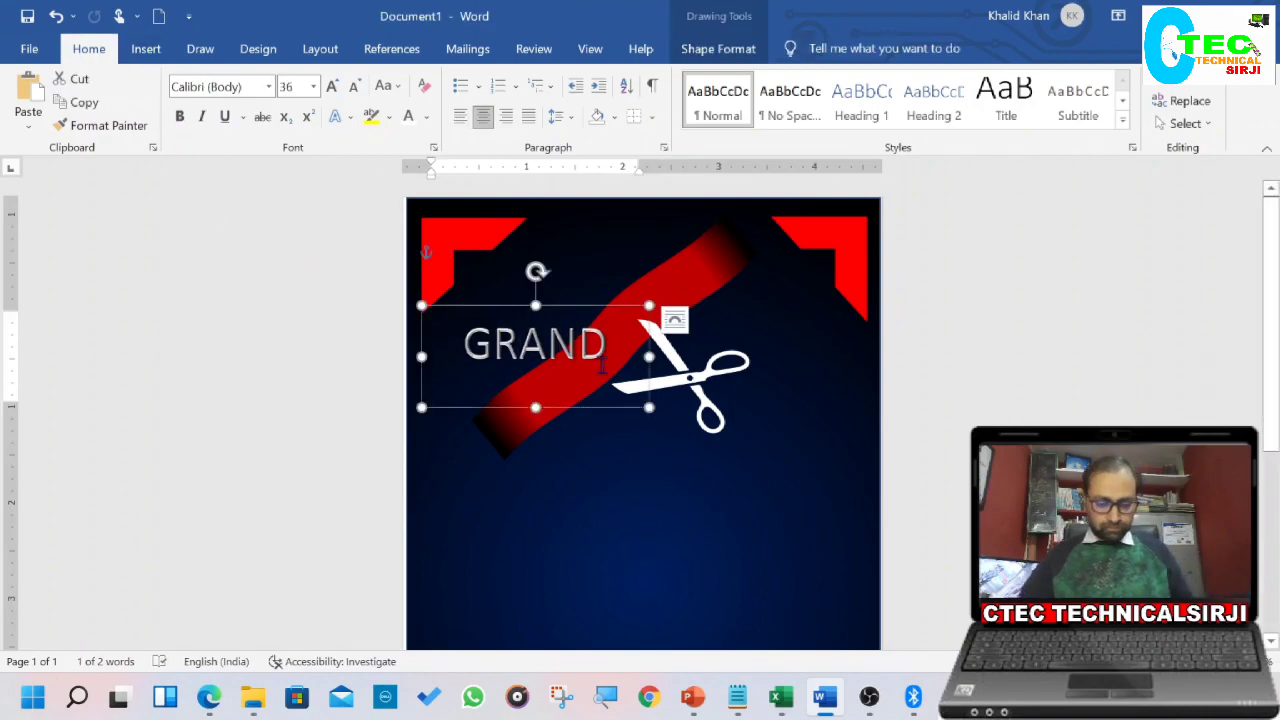
key("ctrl+v")
left_click_drag(557, 362, 630, 470)
Step: Replace the text of the WordArt copy below the scissors with Opening
double_click(640, 474)
type("oPE")
key("BackSpace")
key("BackSpace")
key("BackSpace")
type("O")
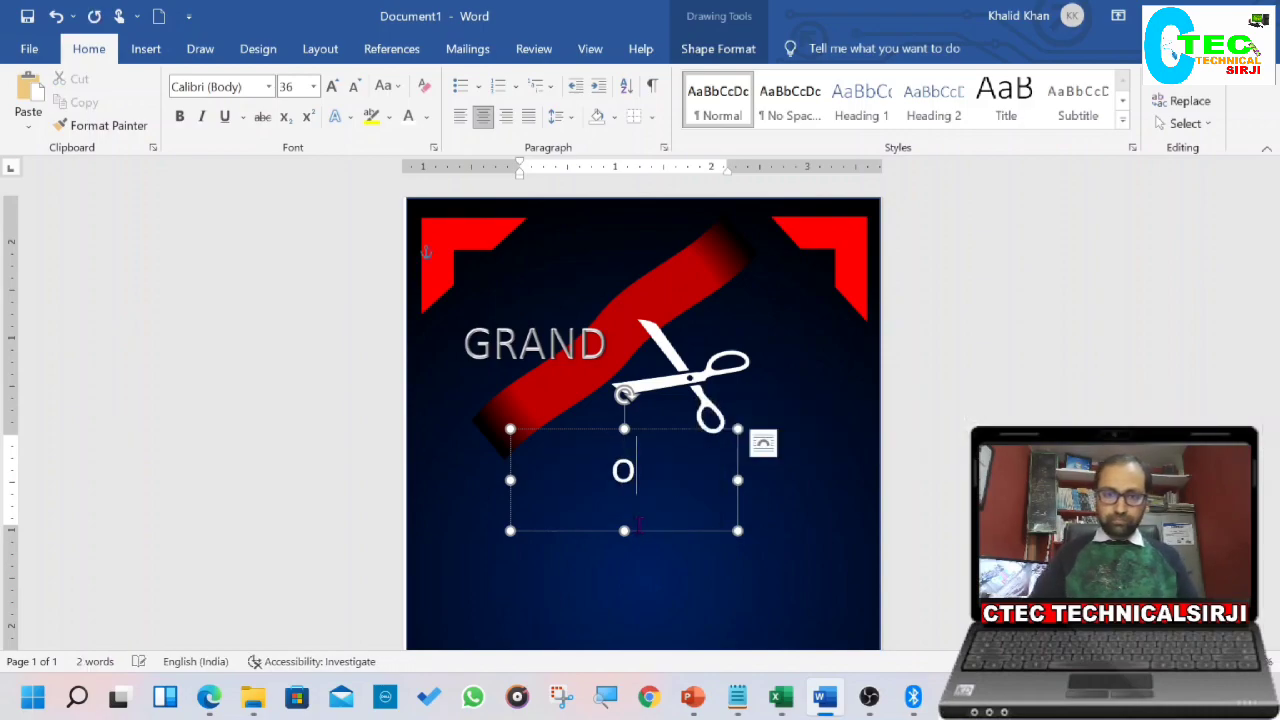
type("pen")
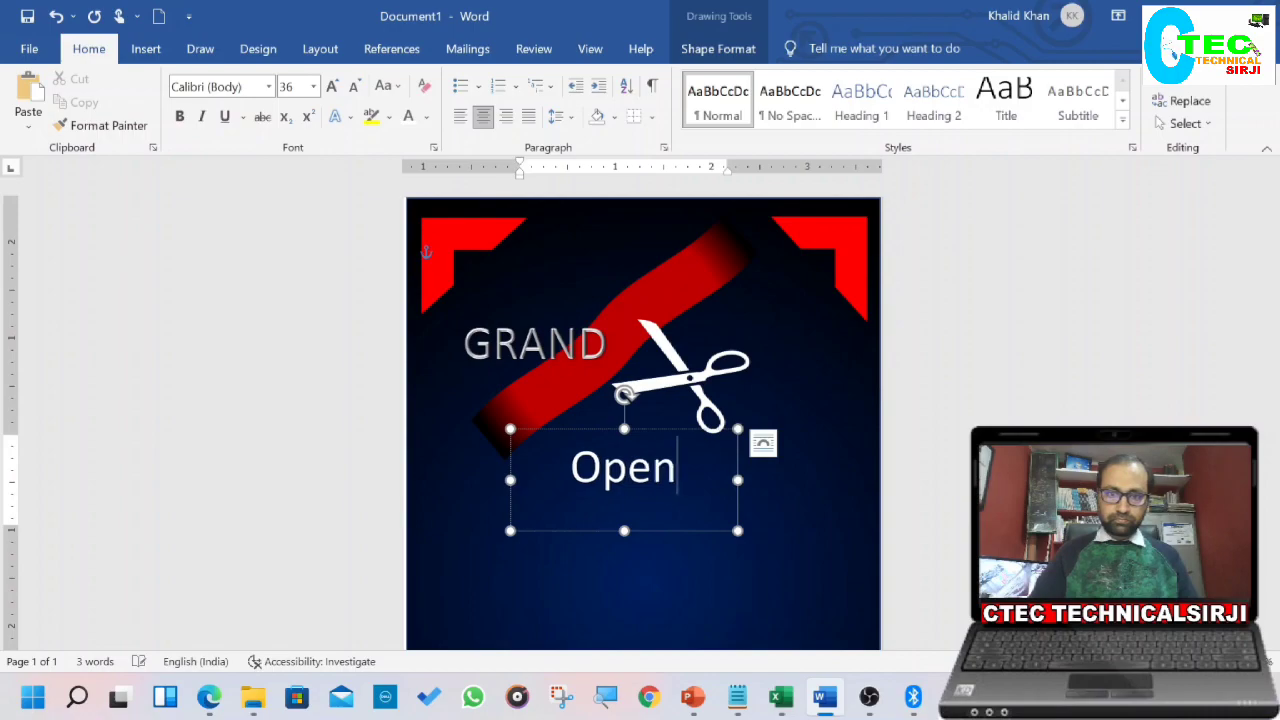
type("ing")
double_click(600, 440)
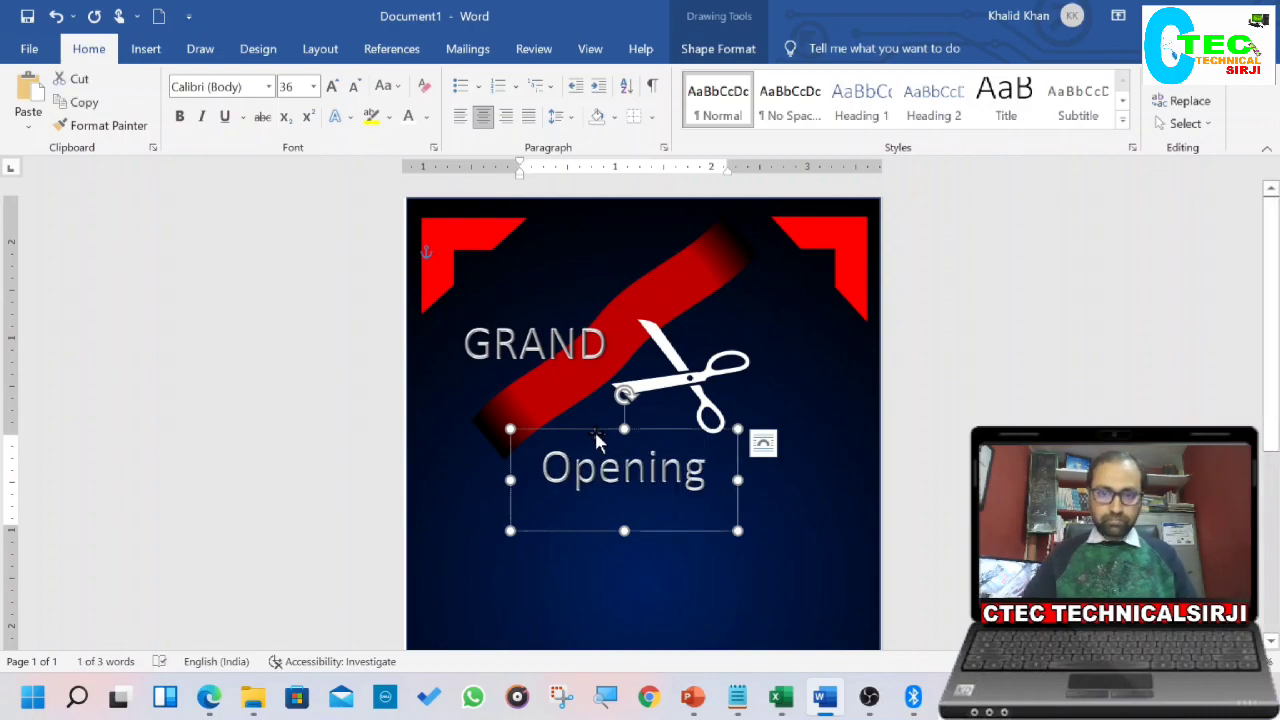
Step: Format Opening as yellow 80 pt Brush Script MT and move it up and left, just under the ribbon and scissors
left_click(267, 87)
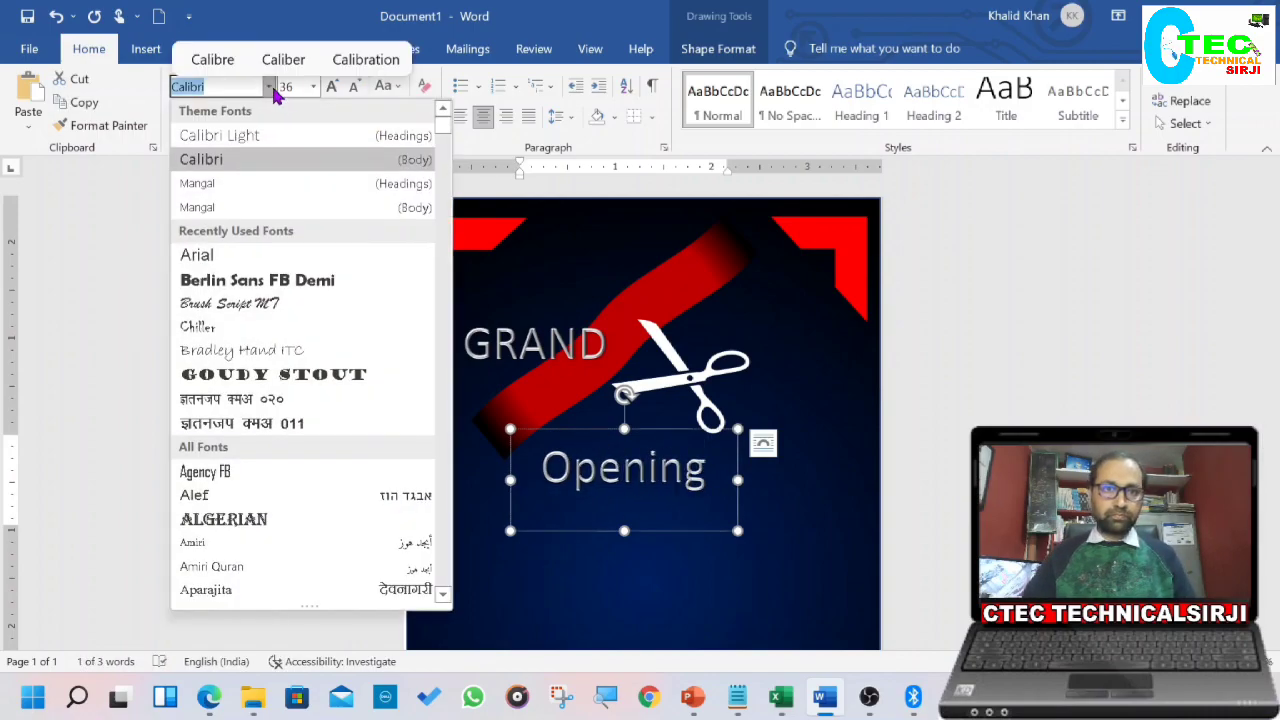
left_click(266, 306)
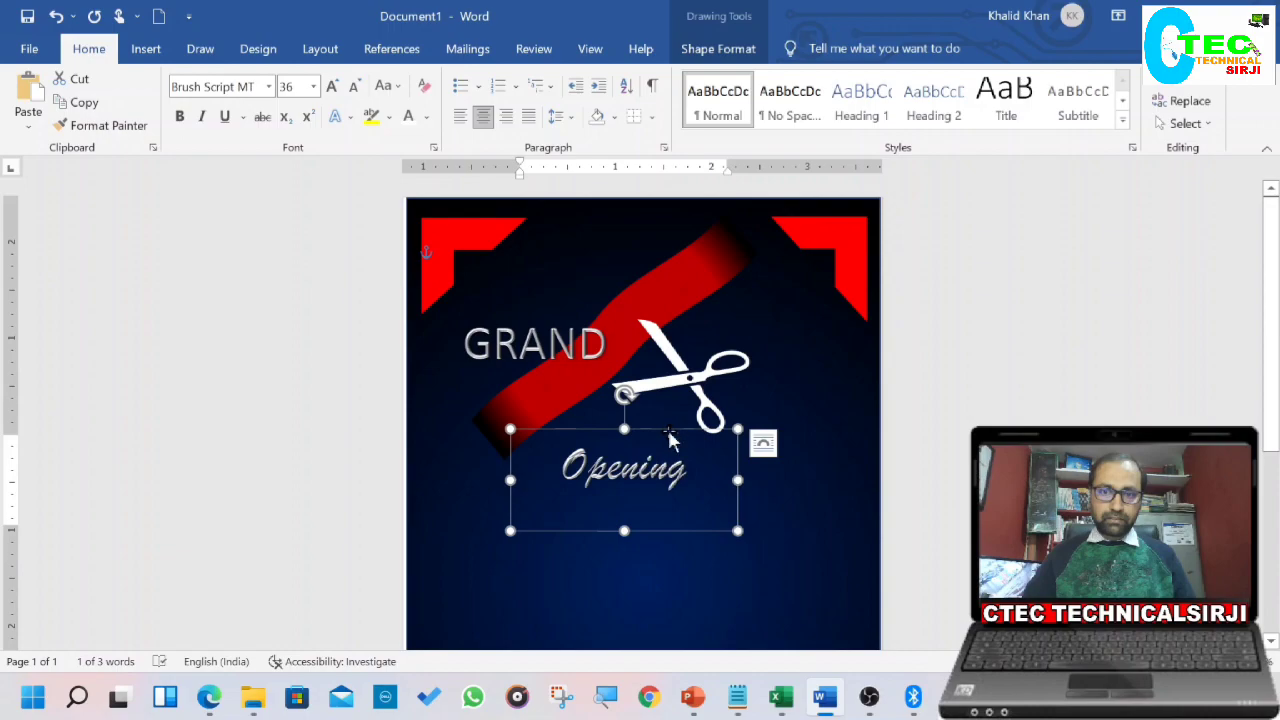
left_click(426, 117)
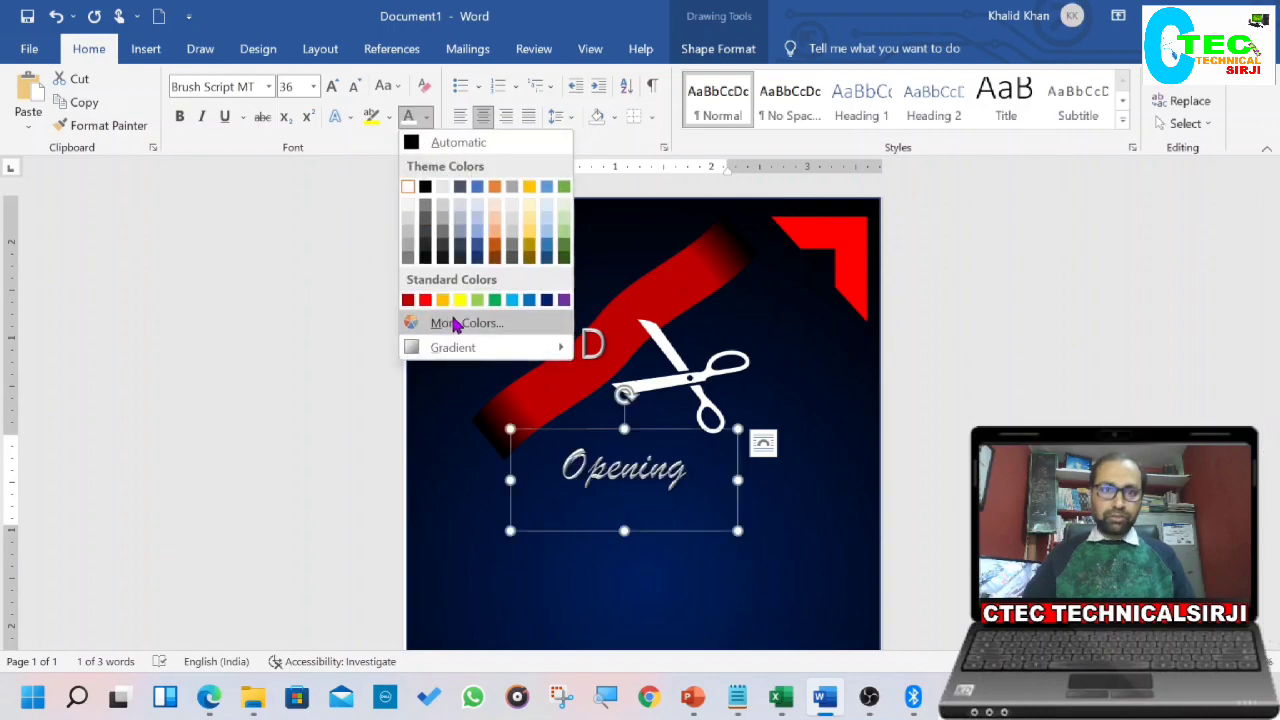
left_click(460, 301)
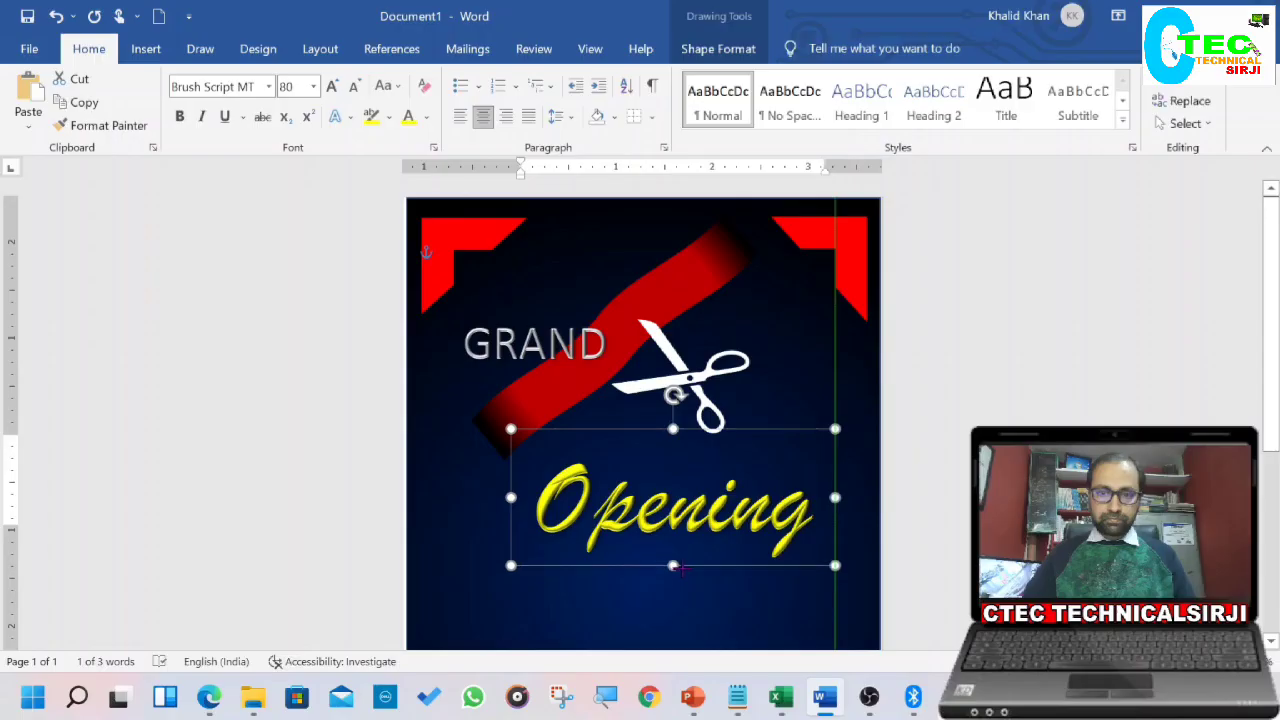
left_click_drag(637, 437, 593, 394)
left_click(858, 445)
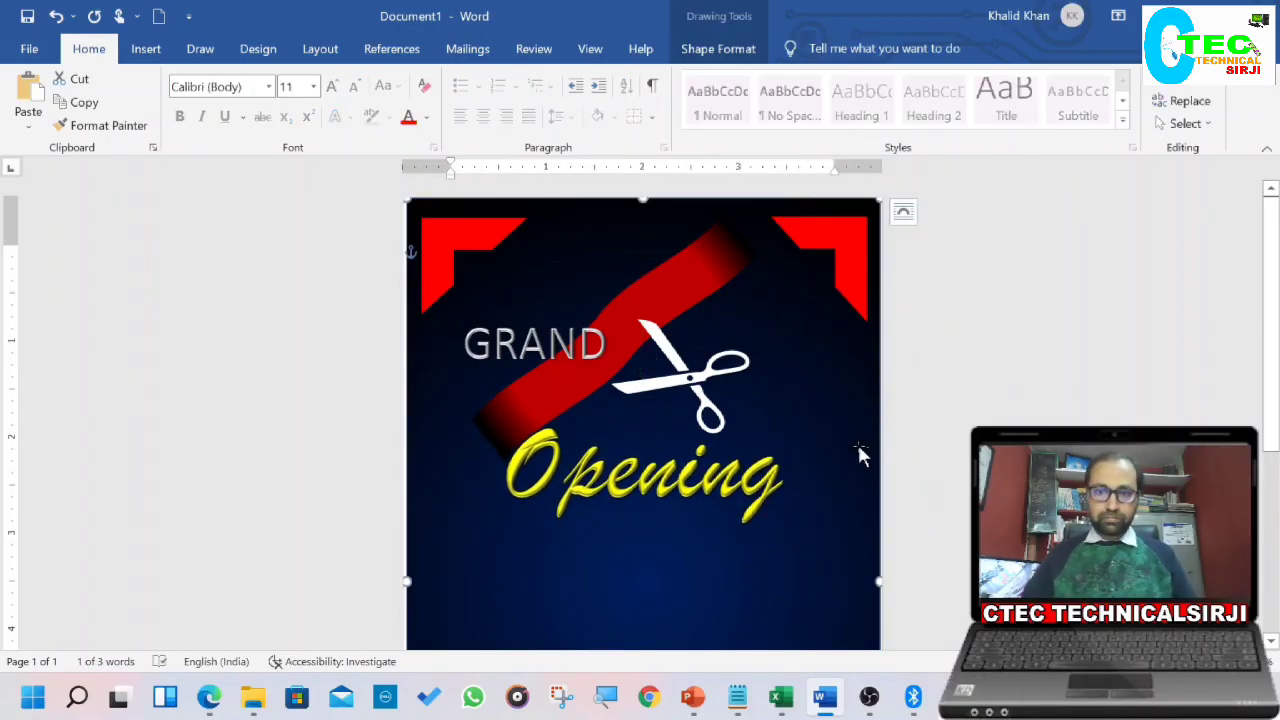
Step: Insert a plain black WordArt text and place it directly below Opening
scroll(934, 463, "down", 2)
scroll(762, 455, "down", 1)
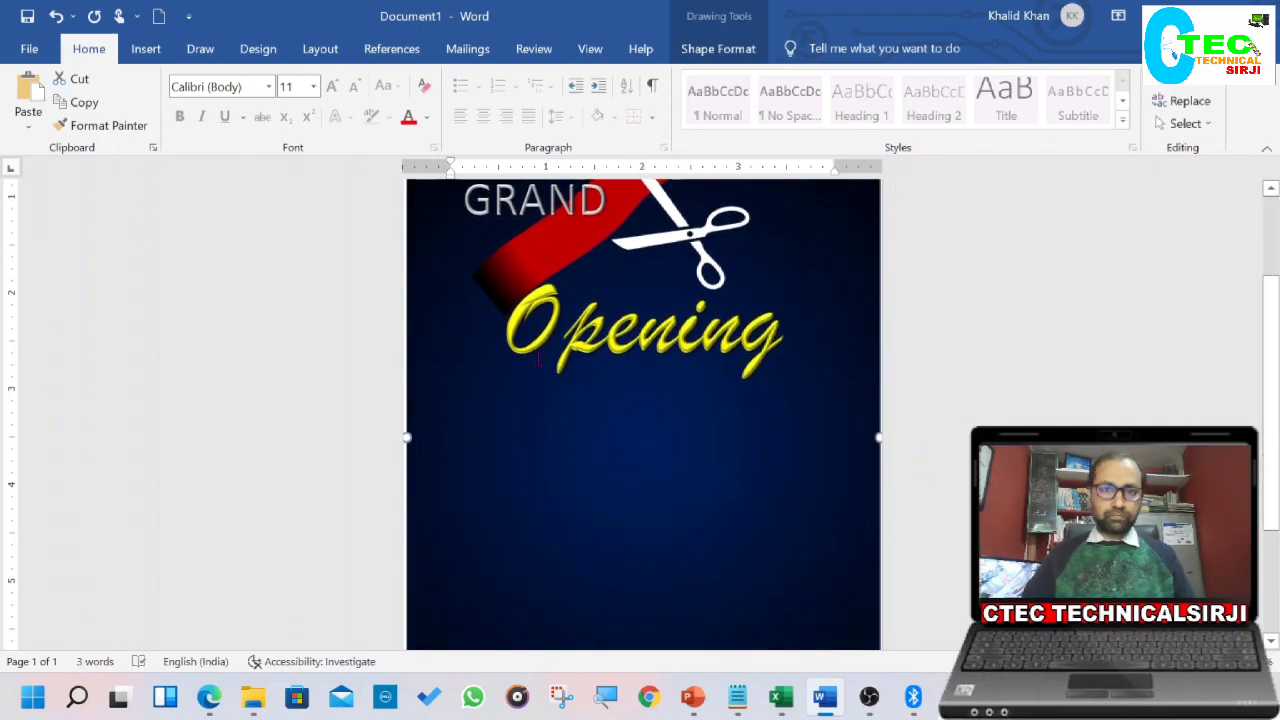
left_click(147, 57)
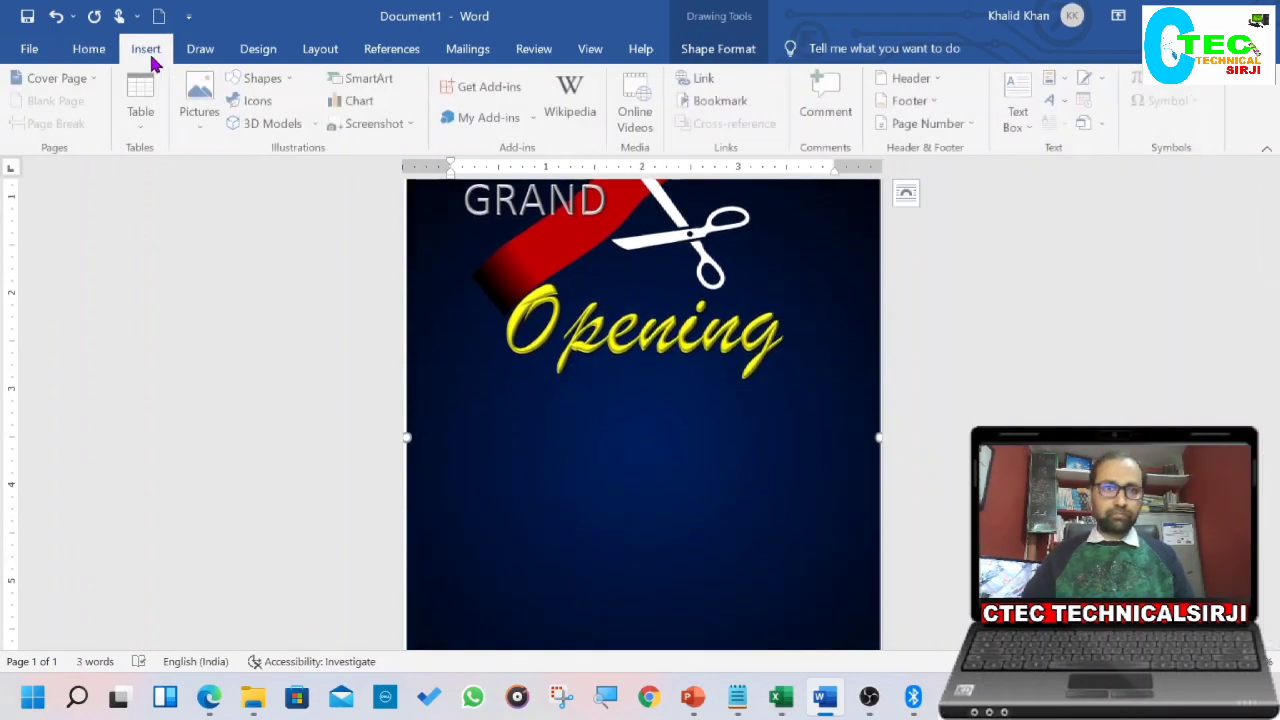
left_click(1051, 101)
left_click(1000, 146)
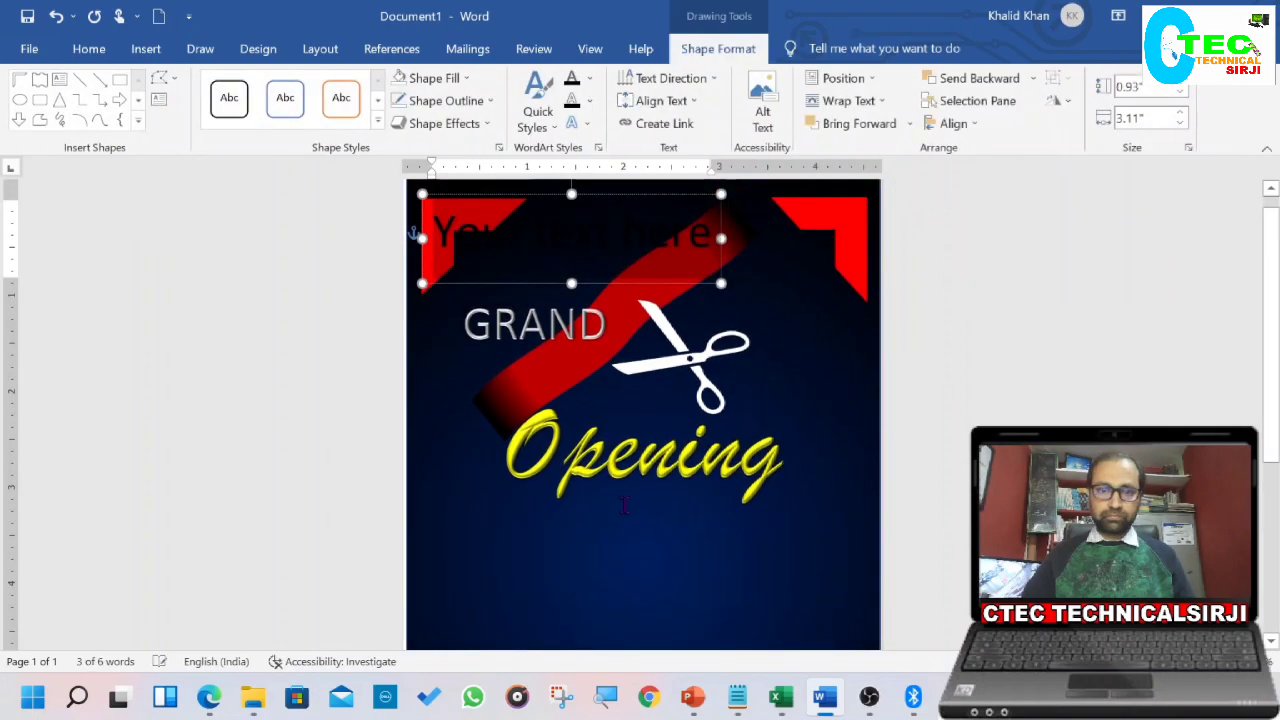
scroll(576, 444, "down", 3)
scroll(566, 396, "up", 3)
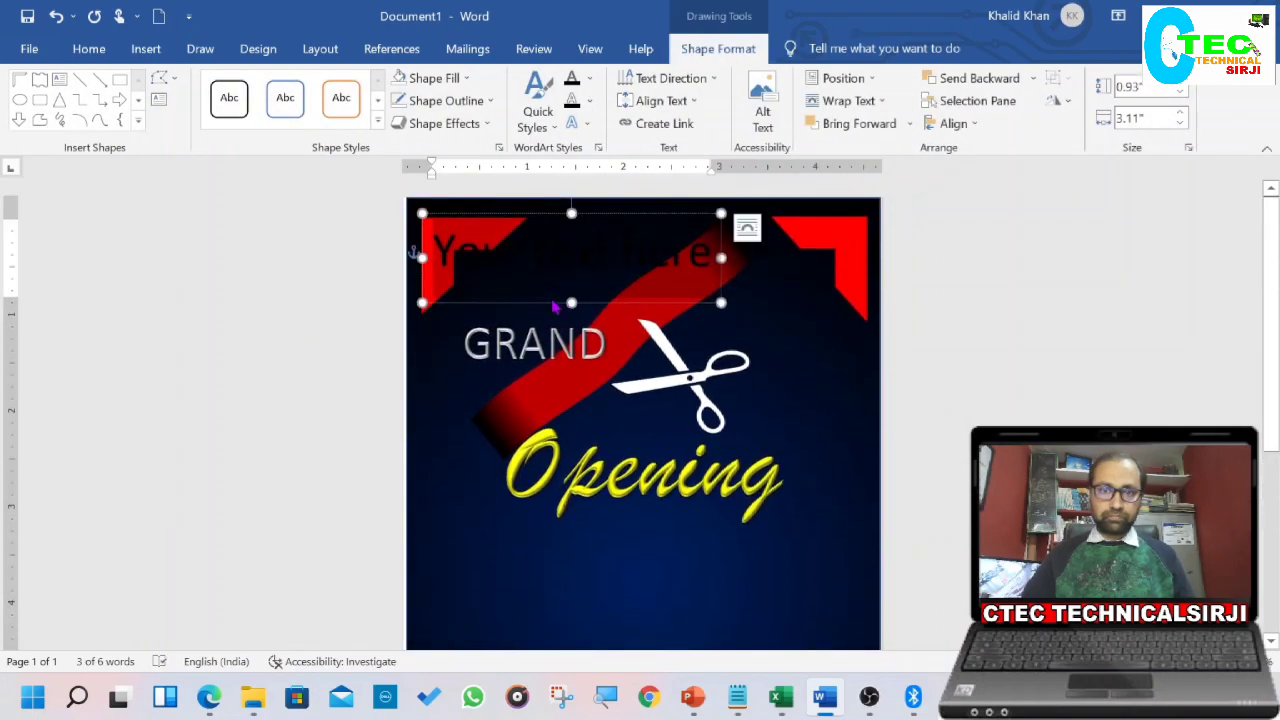
left_click_drag(546, 212, 619, 525)
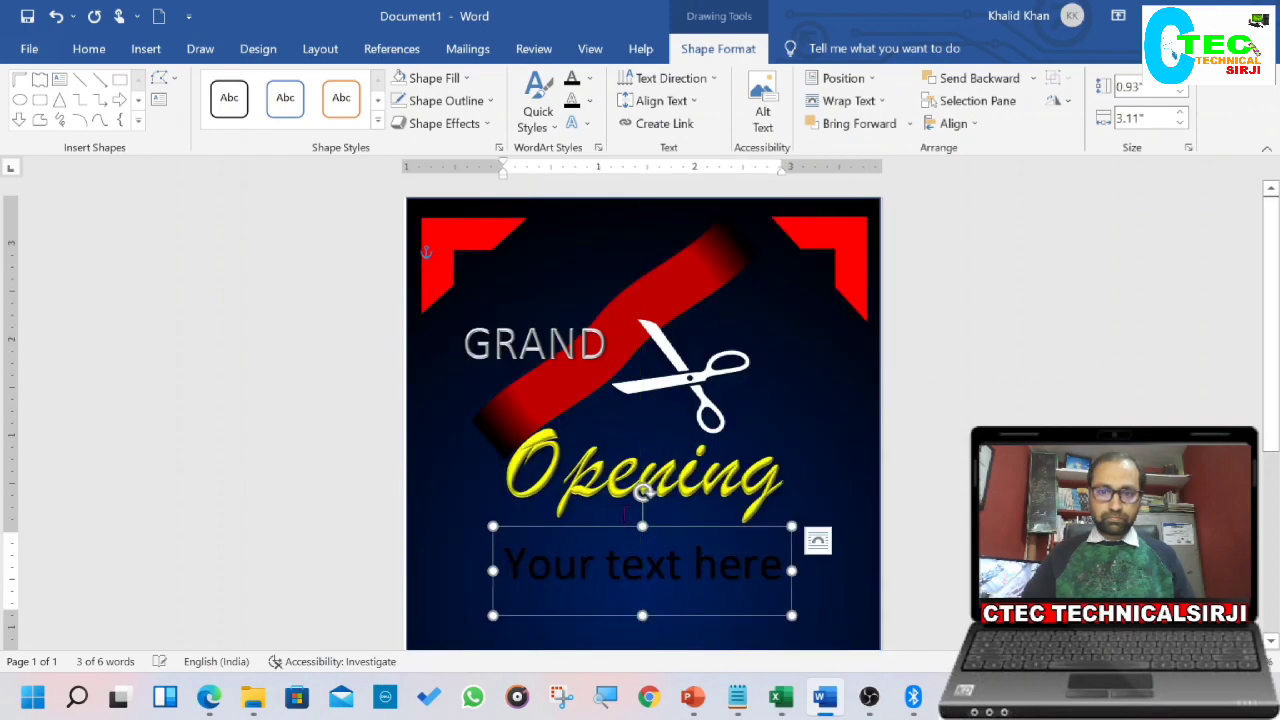
Step: Change the font color of the new WordArt below Opening to white
scroll(713, 590, "down", 4)
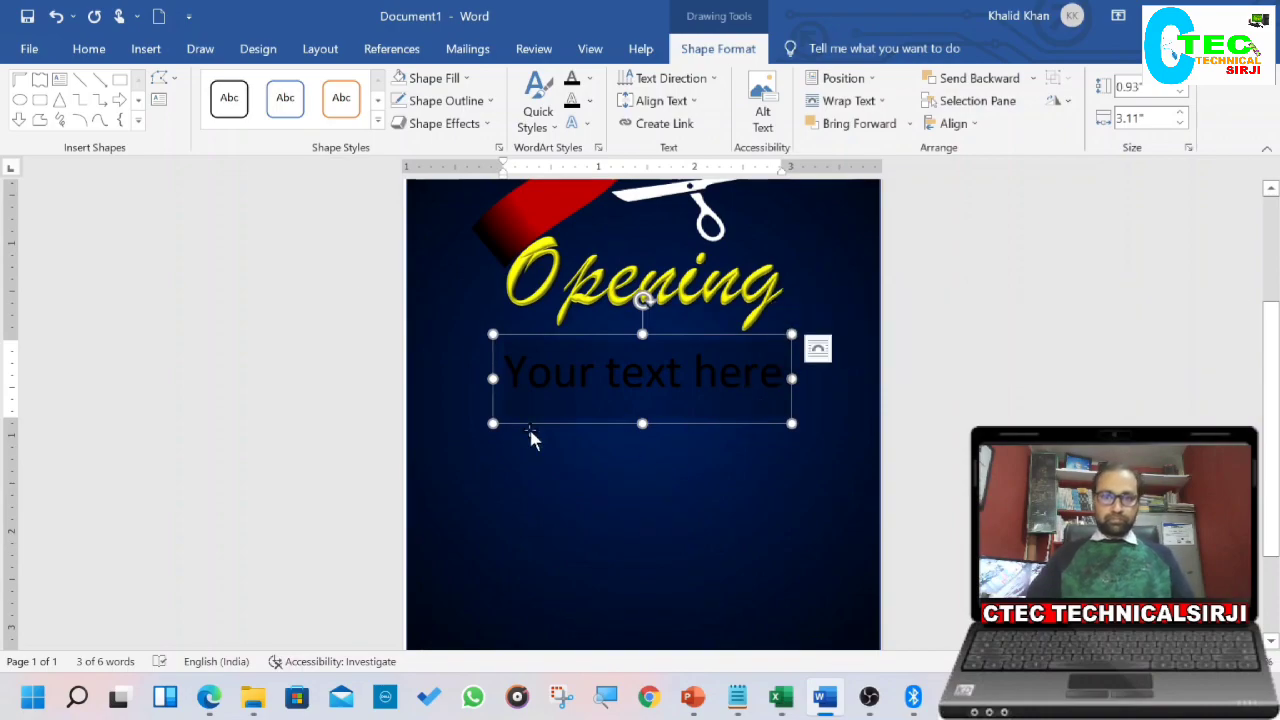
left_click(89, 49)
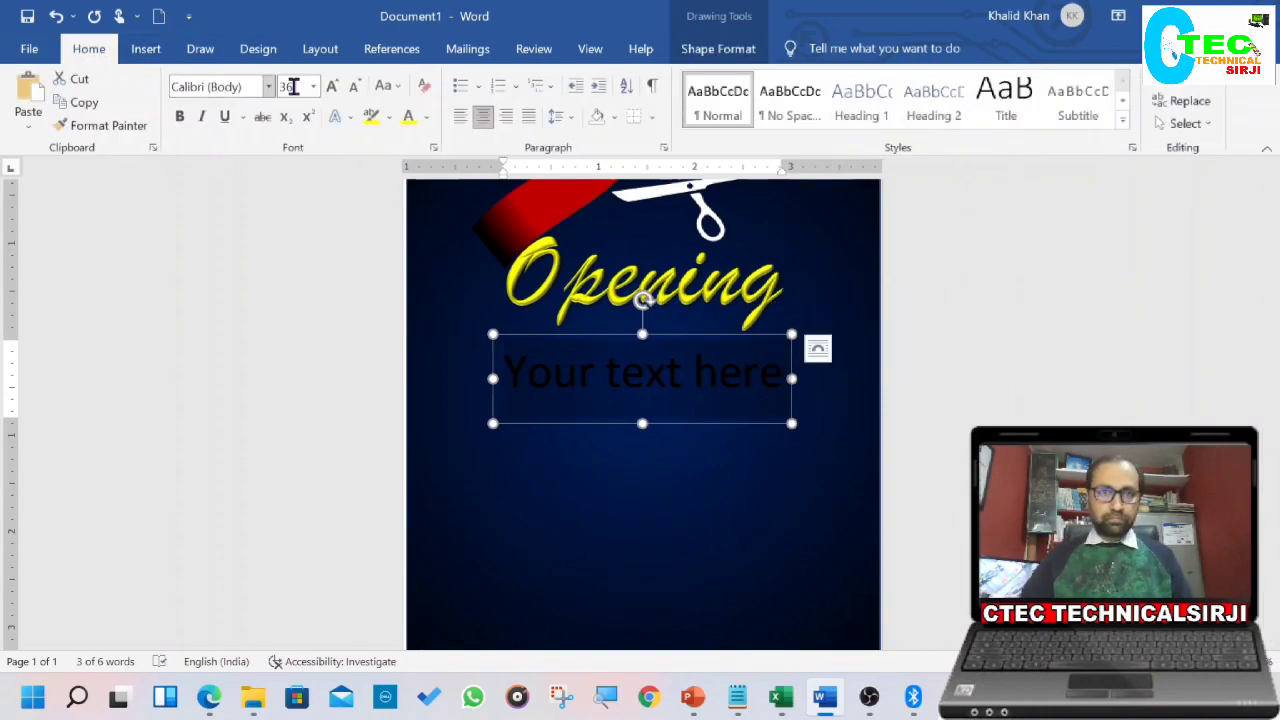
left_click(427, 118)
left_click(410, 196)
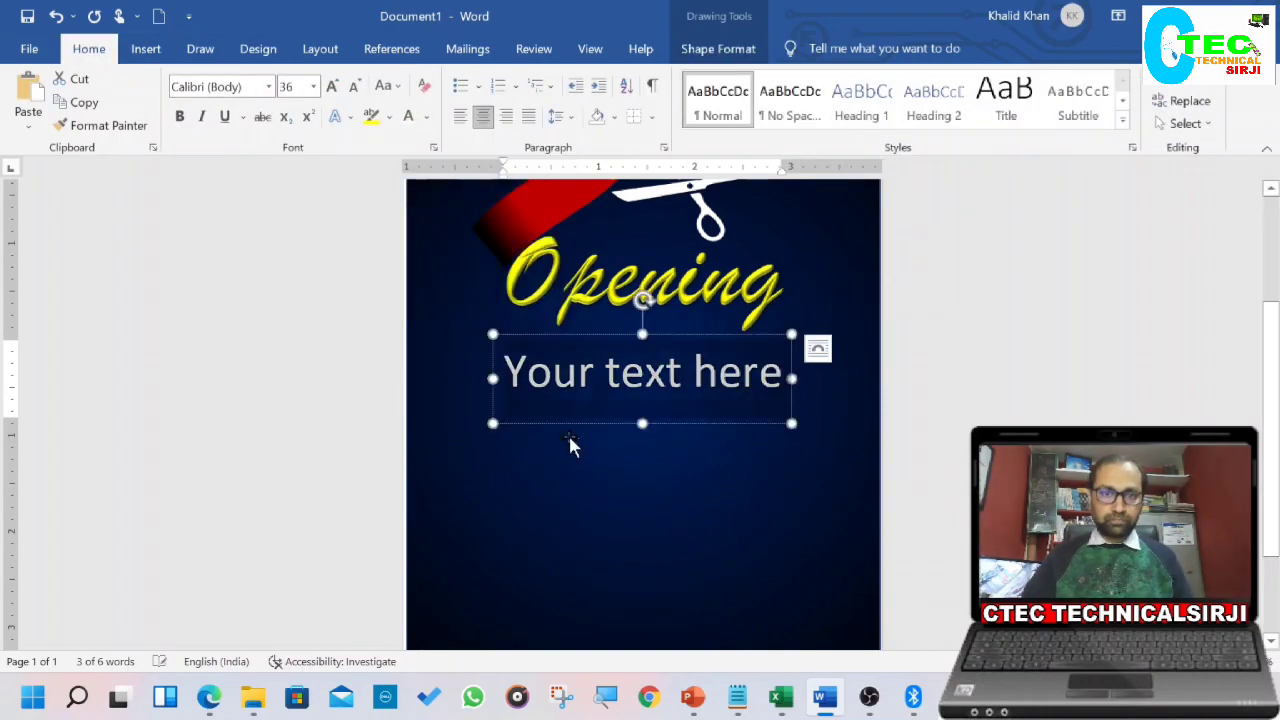
Step: Replace the white WordArt's placeholder with "Please Join us to" and, on a new line, "Celebrate the Opening of"
type("Pl")
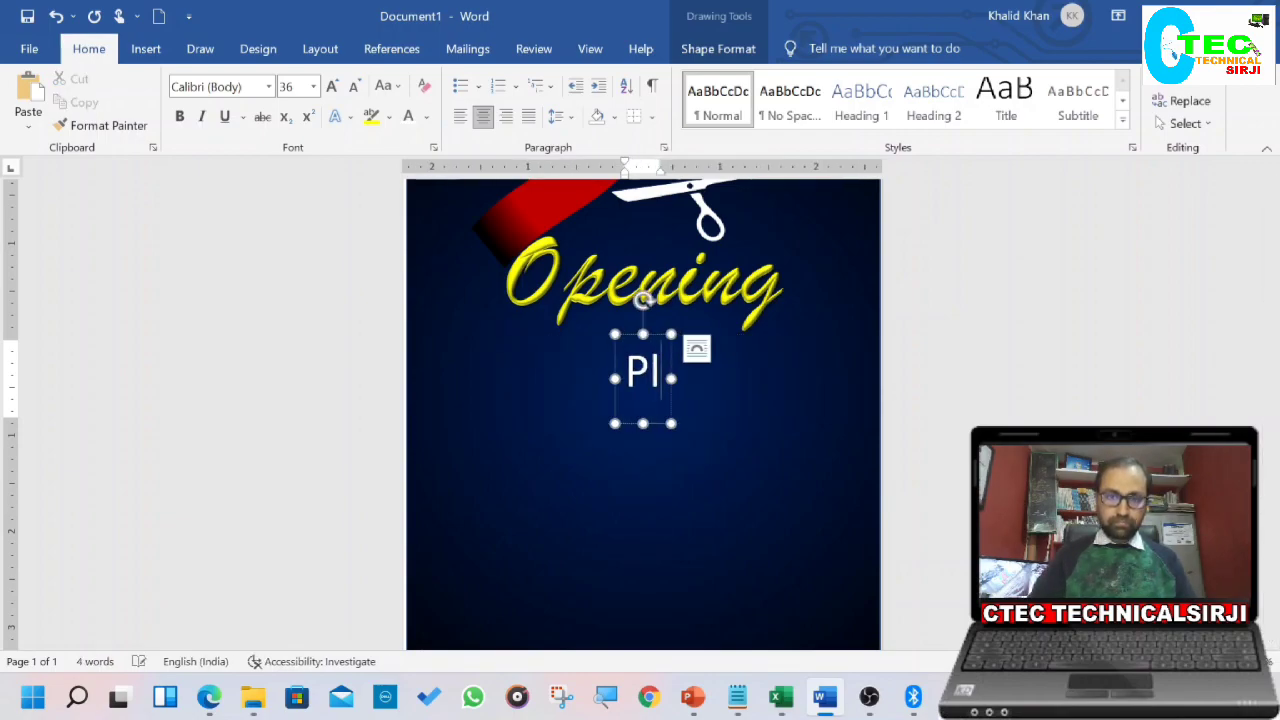
type("ease")
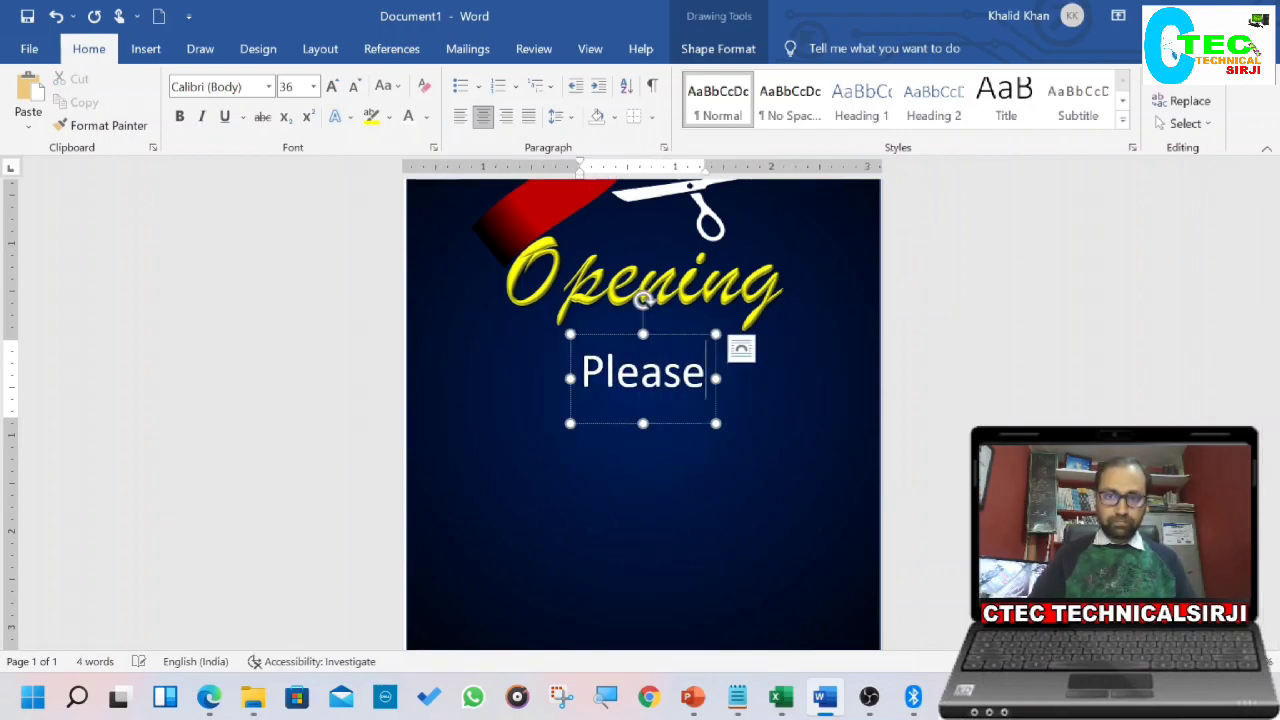
type(" Join us to")
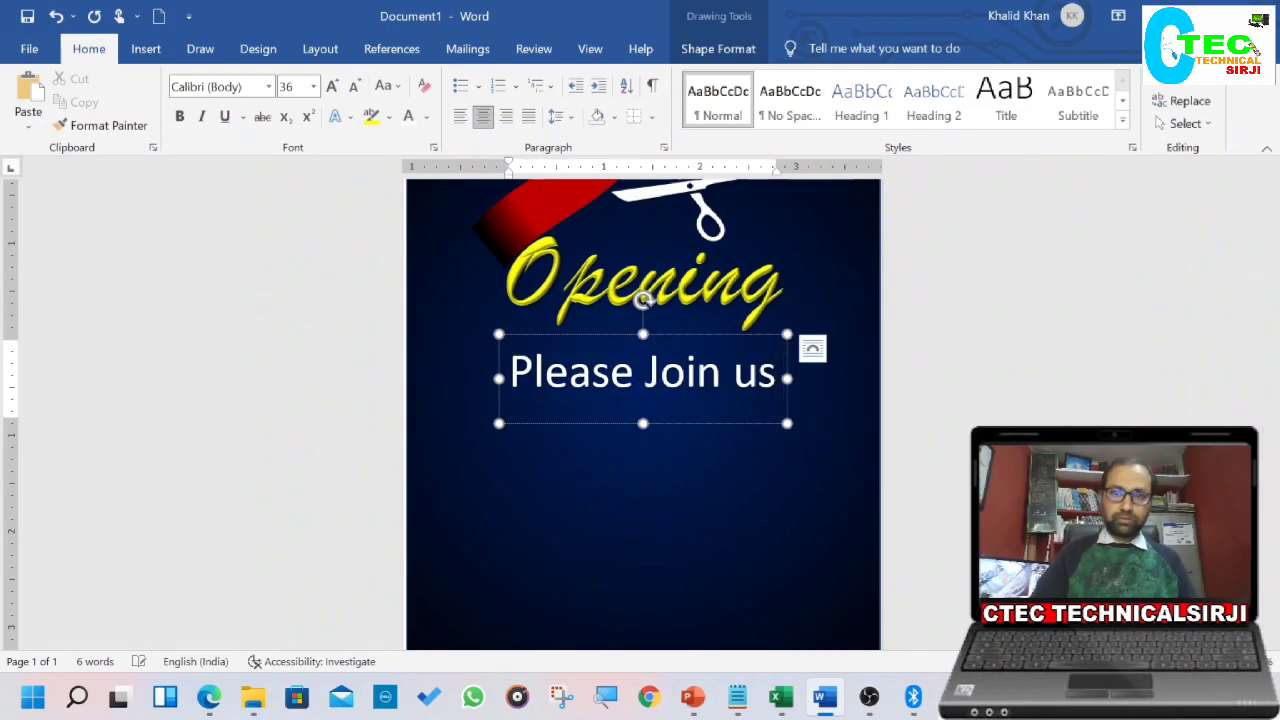
key("Return")
type("Celebr")
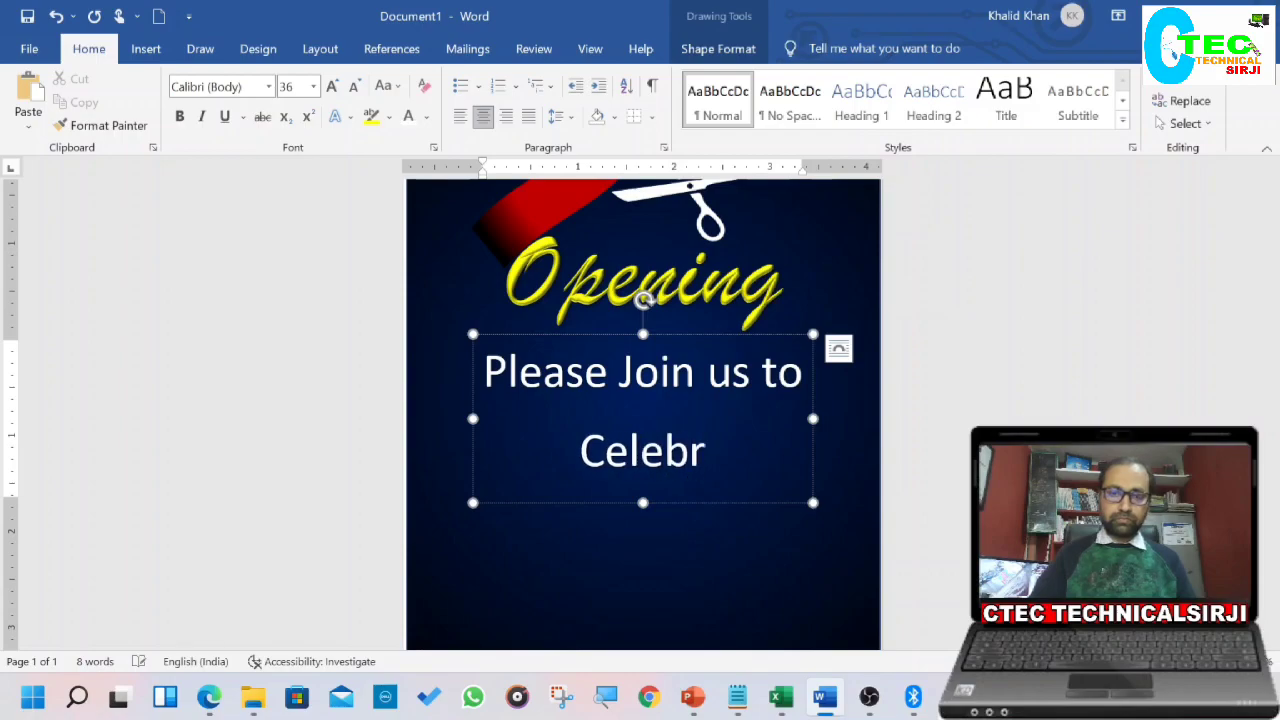
type("ate the Opening")
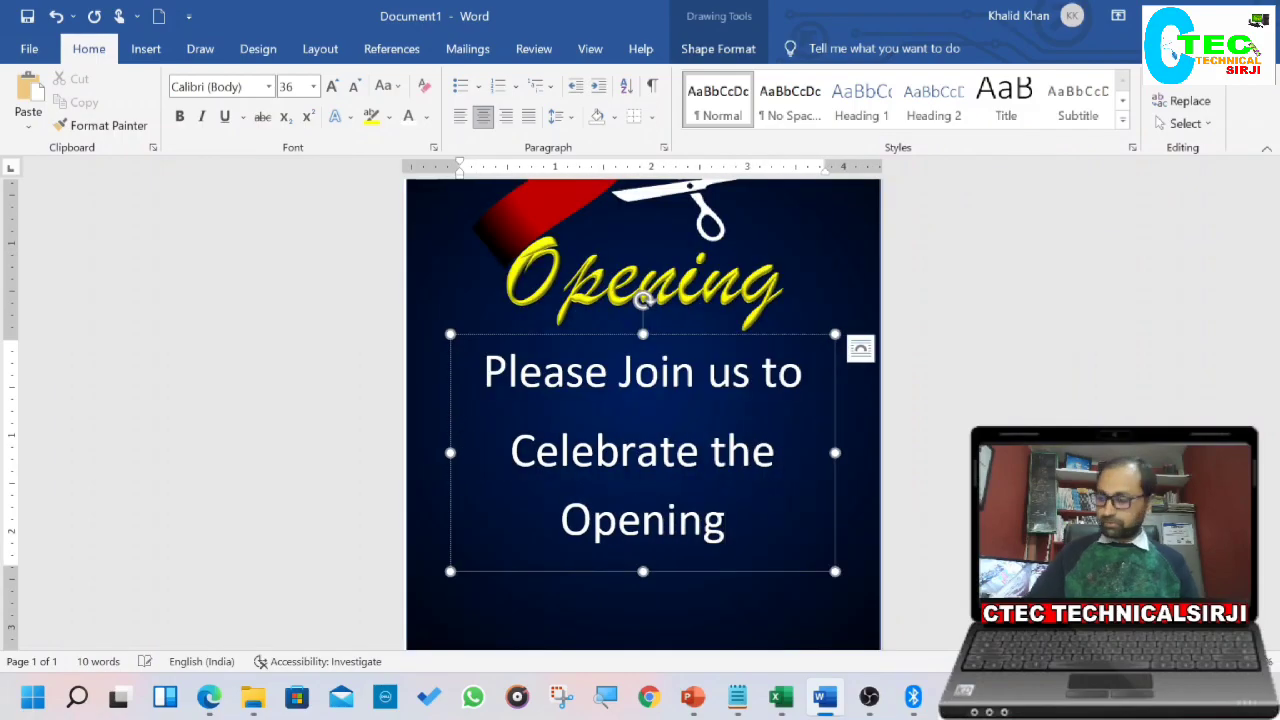
type(" if")
key("BackSpace")
key("BackSpace")
type("of")
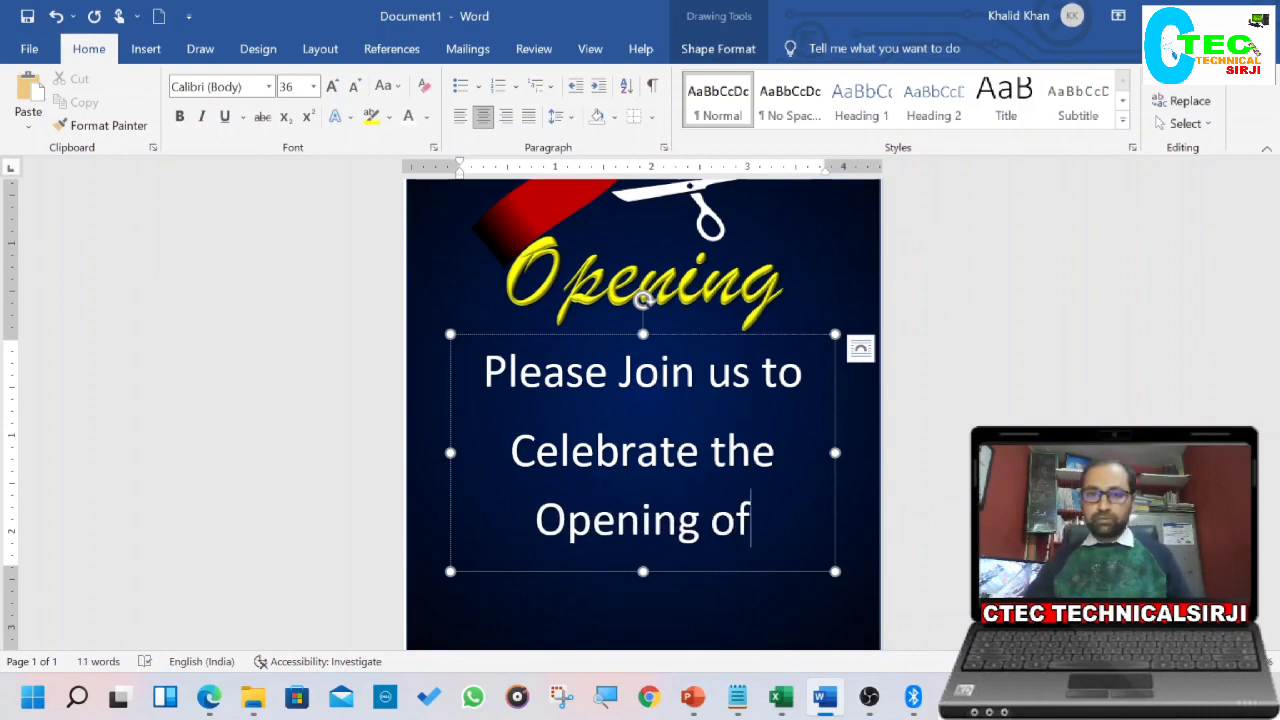
Step: Set the whole invitation text to 1.0 line spacing and remove the space after its paragraphs
key("ctrl+a")
left_click(564, 125)
left_click(582, 161)
left_click(560, 117)
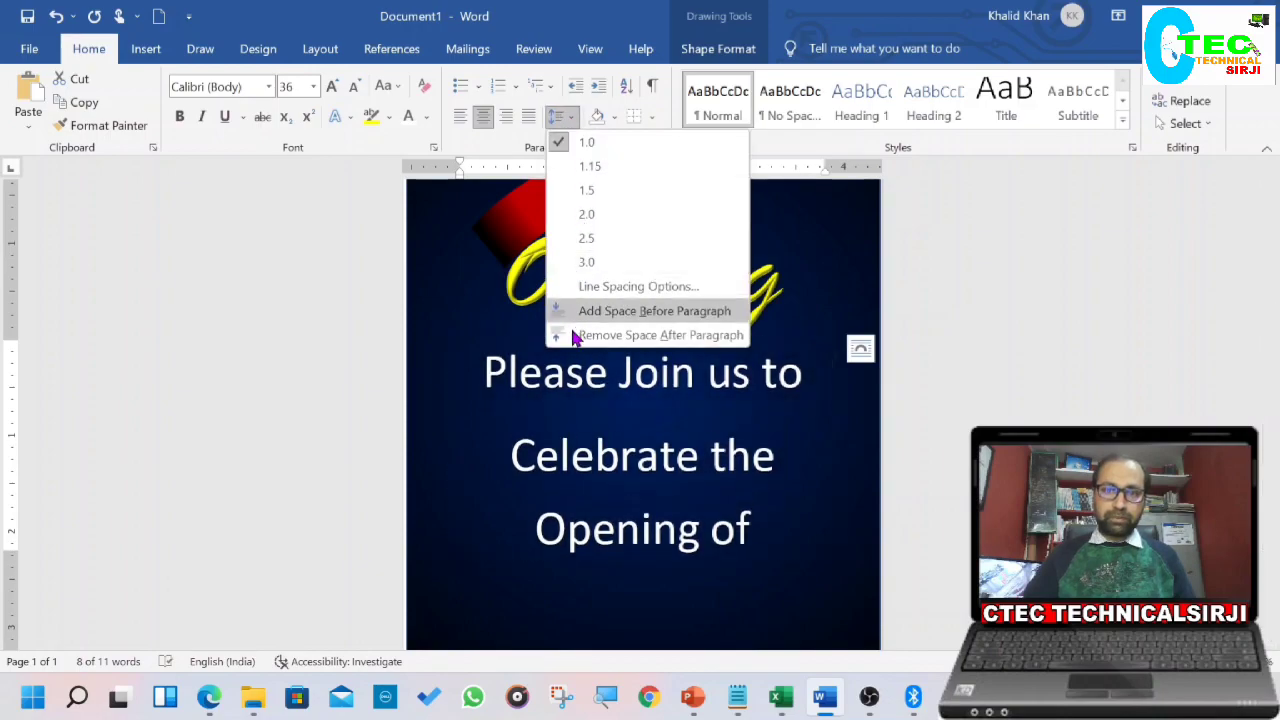
left_click(572, 336)
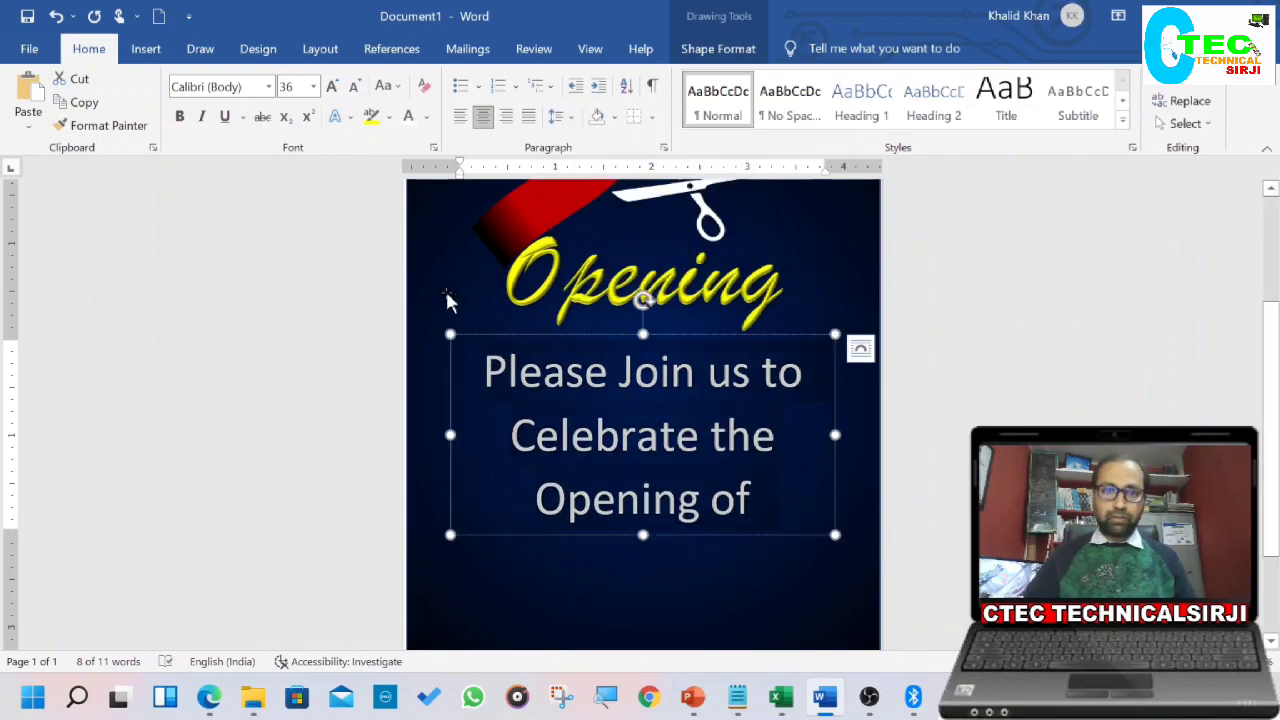
Step: Apply a bevel text effect to the invitation text, using the preset in the third row, first column
left_click(724, 49)
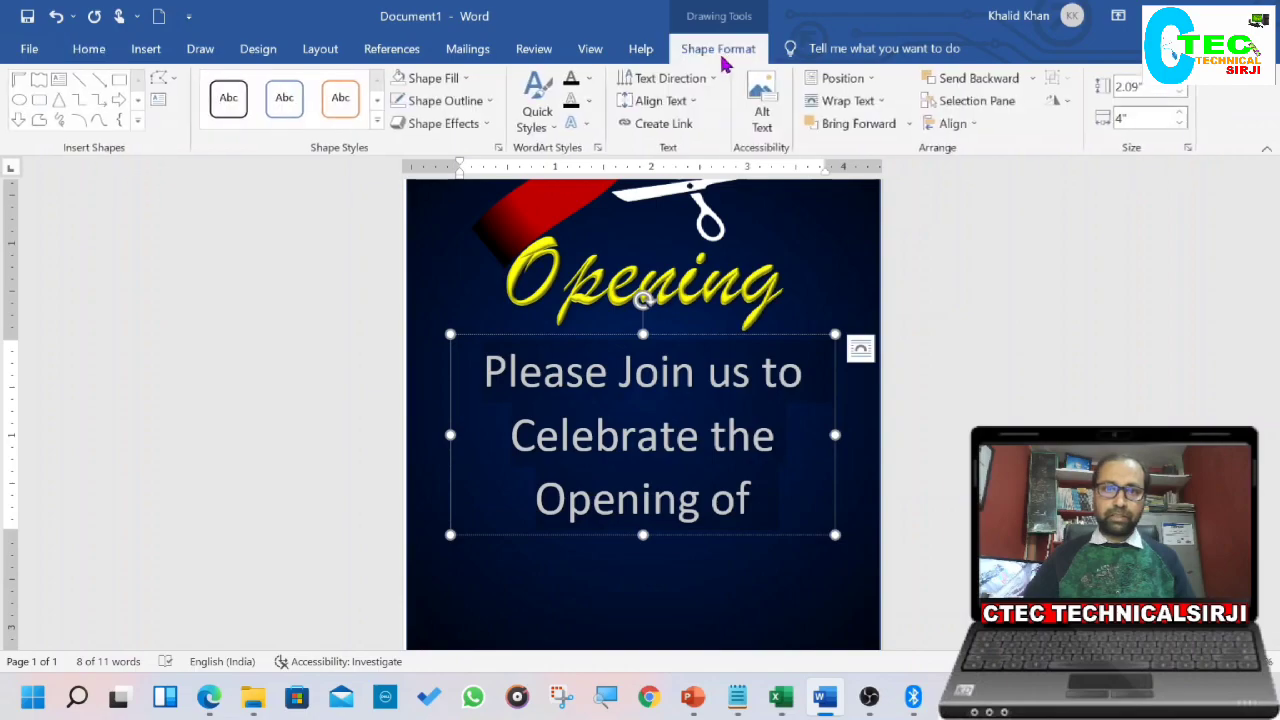
left_click(587, 123)
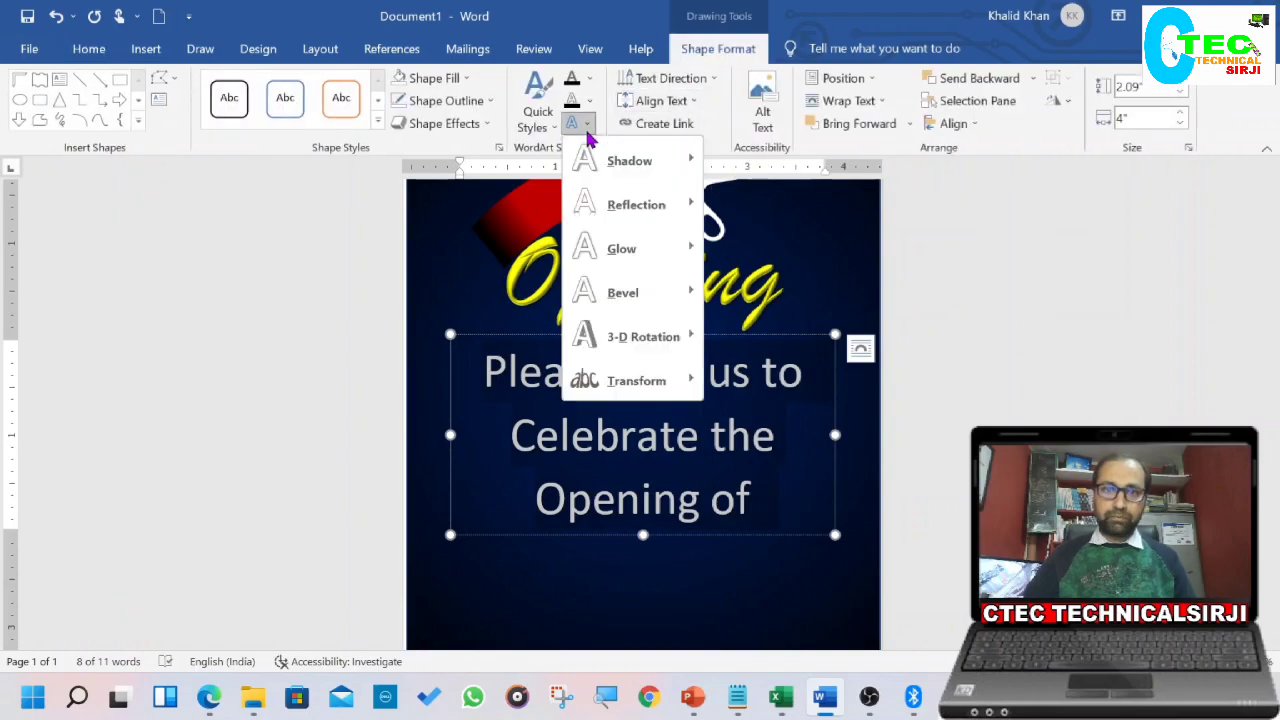
mouse_move(651, 337)
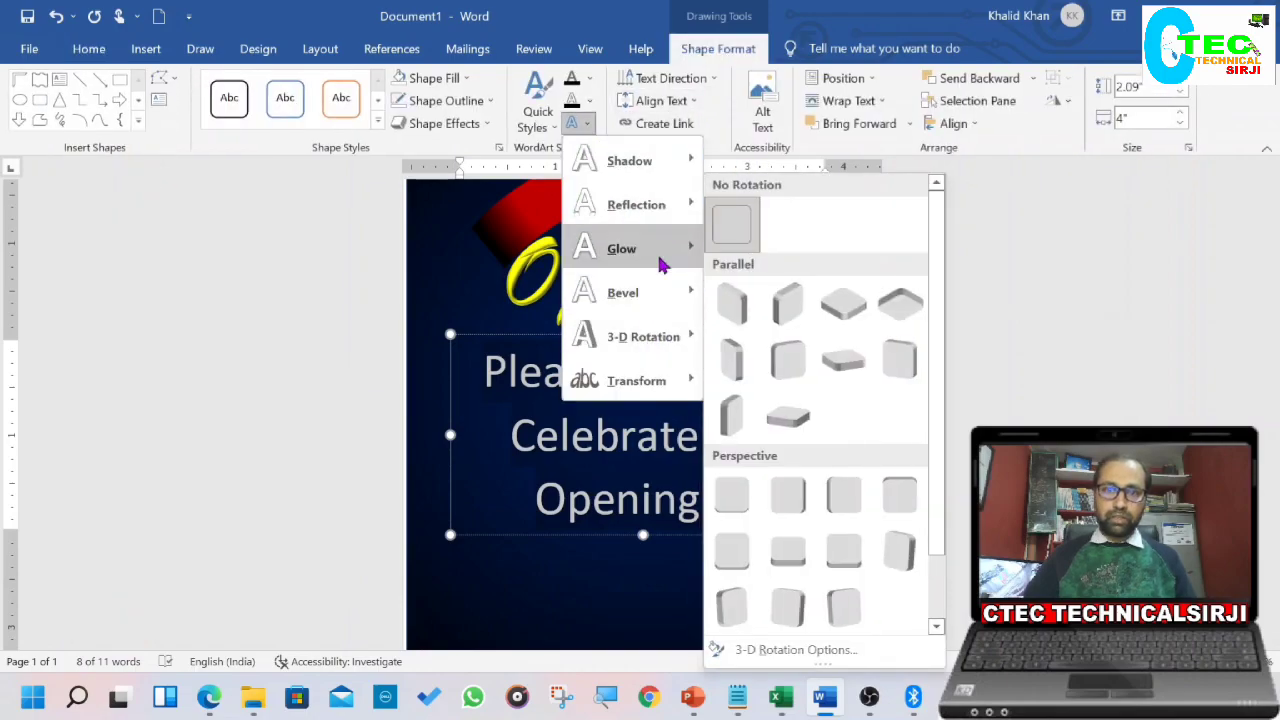
mouse_move(660, 297)
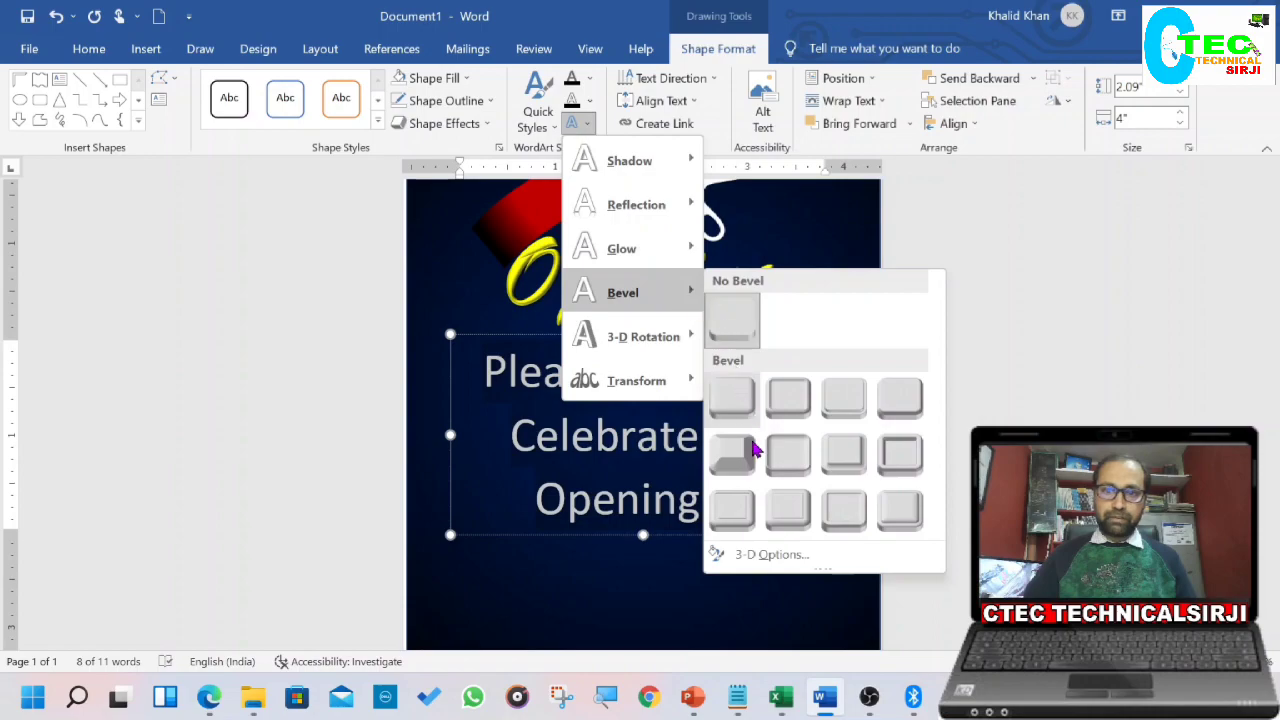
left_click(742, 518)
Step: Reduce the invitation text to 26 pt and nudge its box slightly up toward Opening
left_click(88, 48)
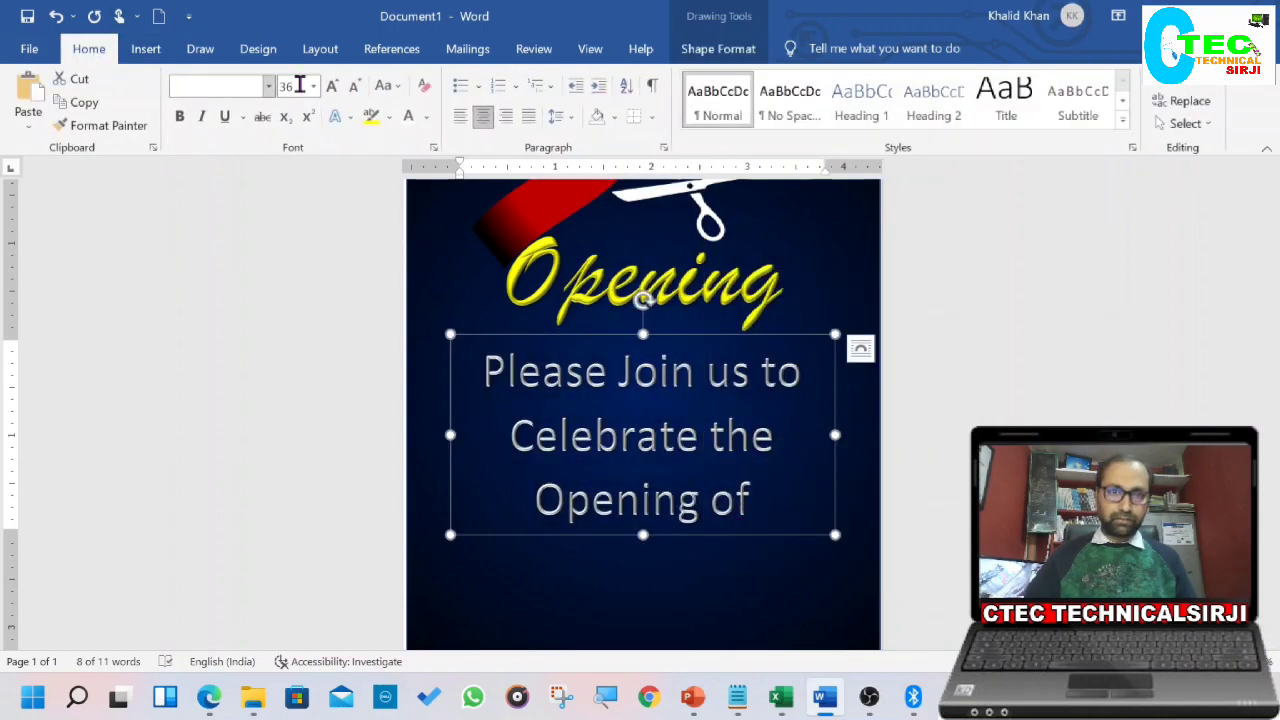
left_click(356, 88)
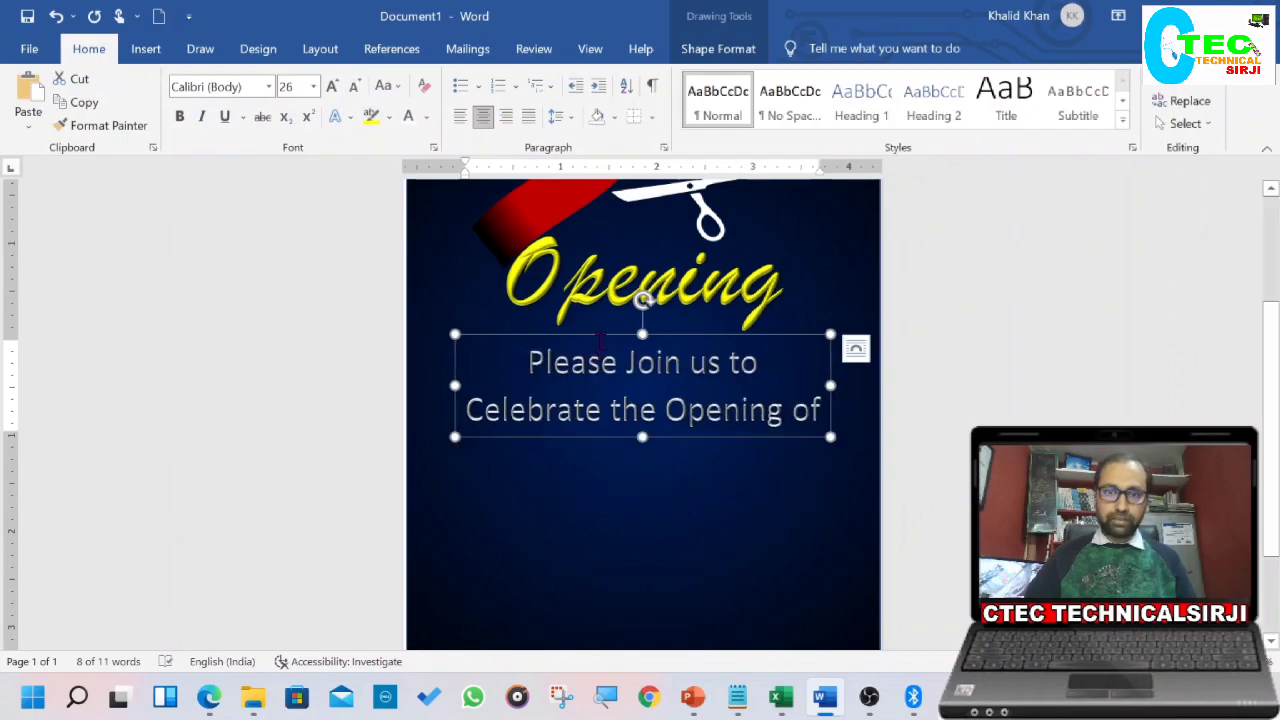
left_click_drag(600, 343, 600, 338)
left_click(690, 500)
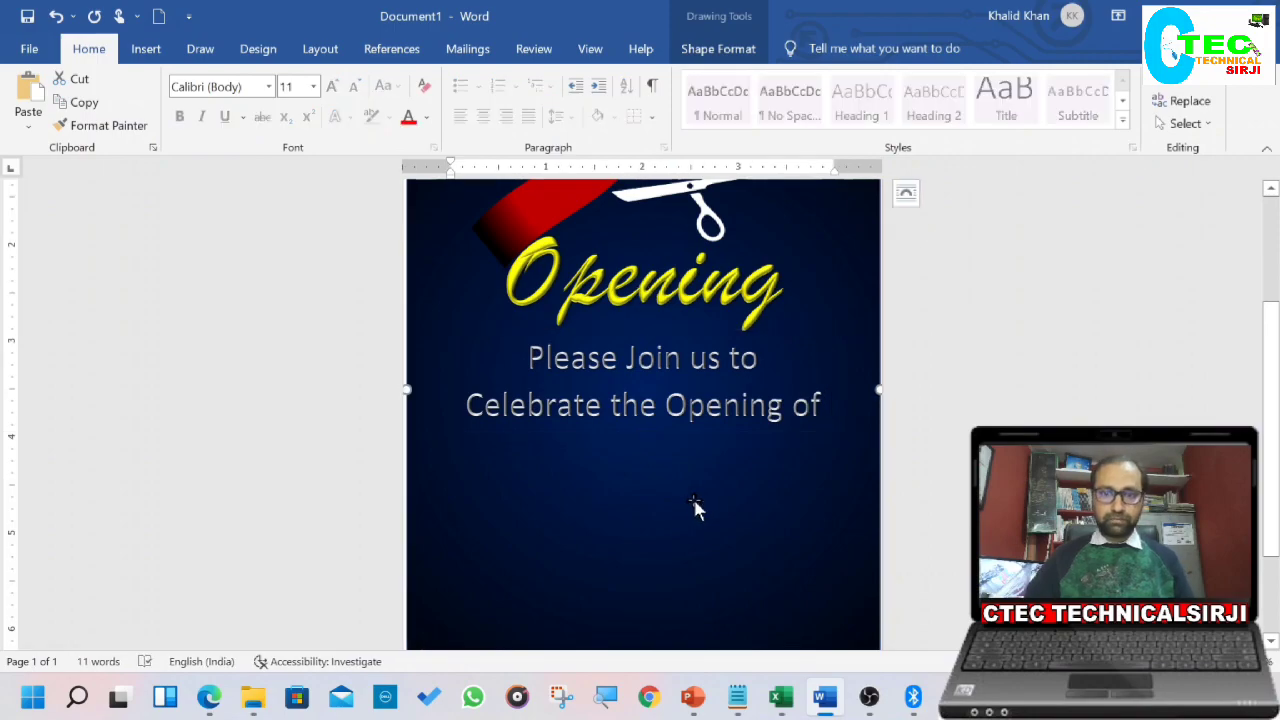
Step: Duplicate the invitation WordArt and place the copy directly beneath the original
left_click(606, 357)
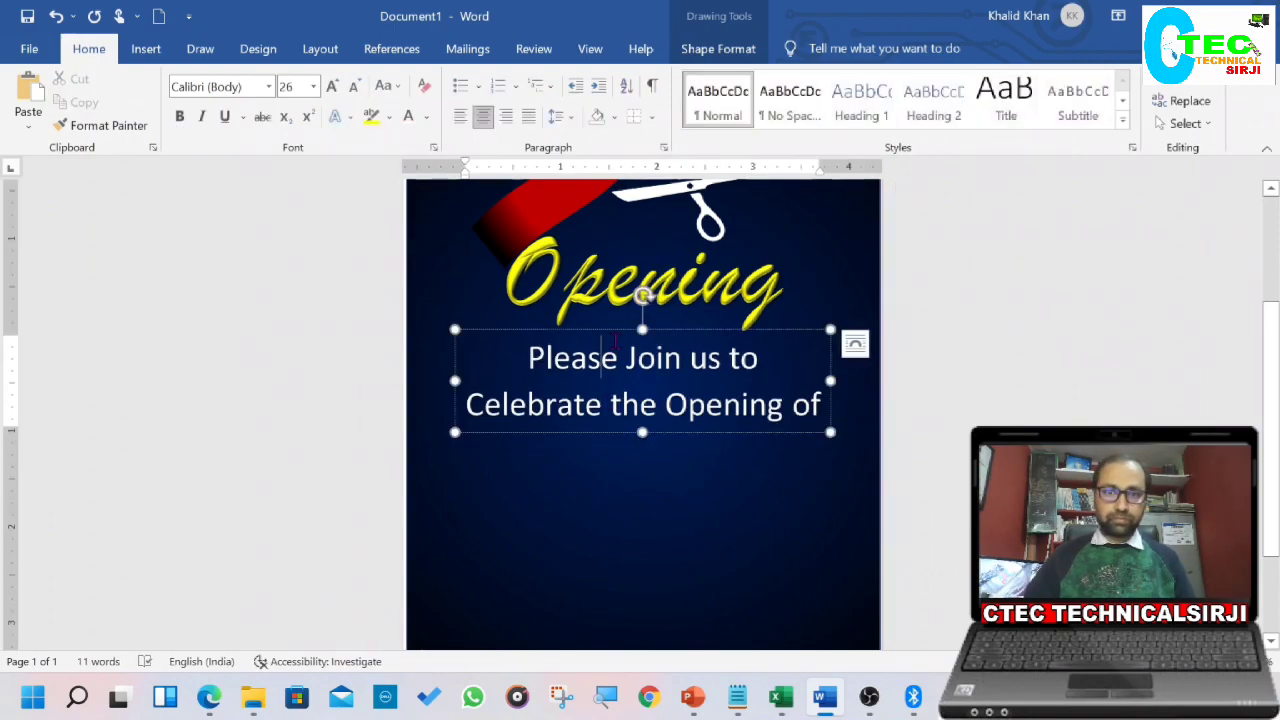
key("ctrl+a")
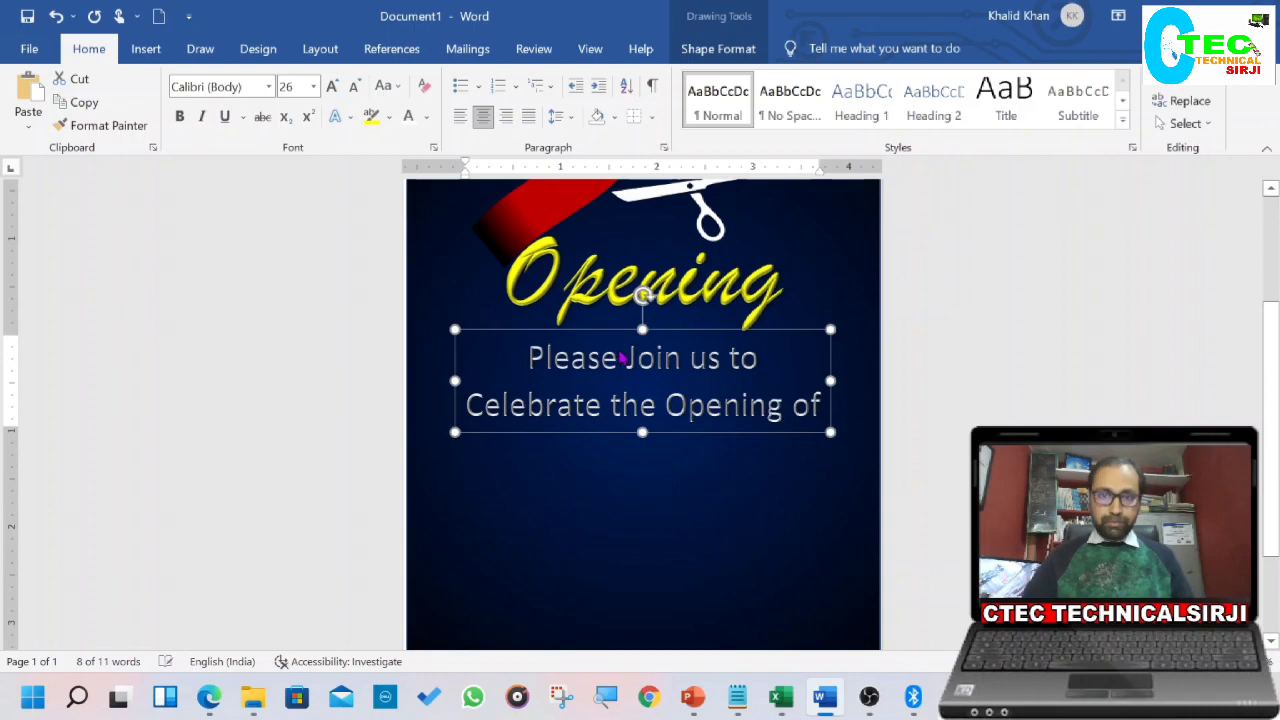
left_click_drag(614, 333, 615, 423)
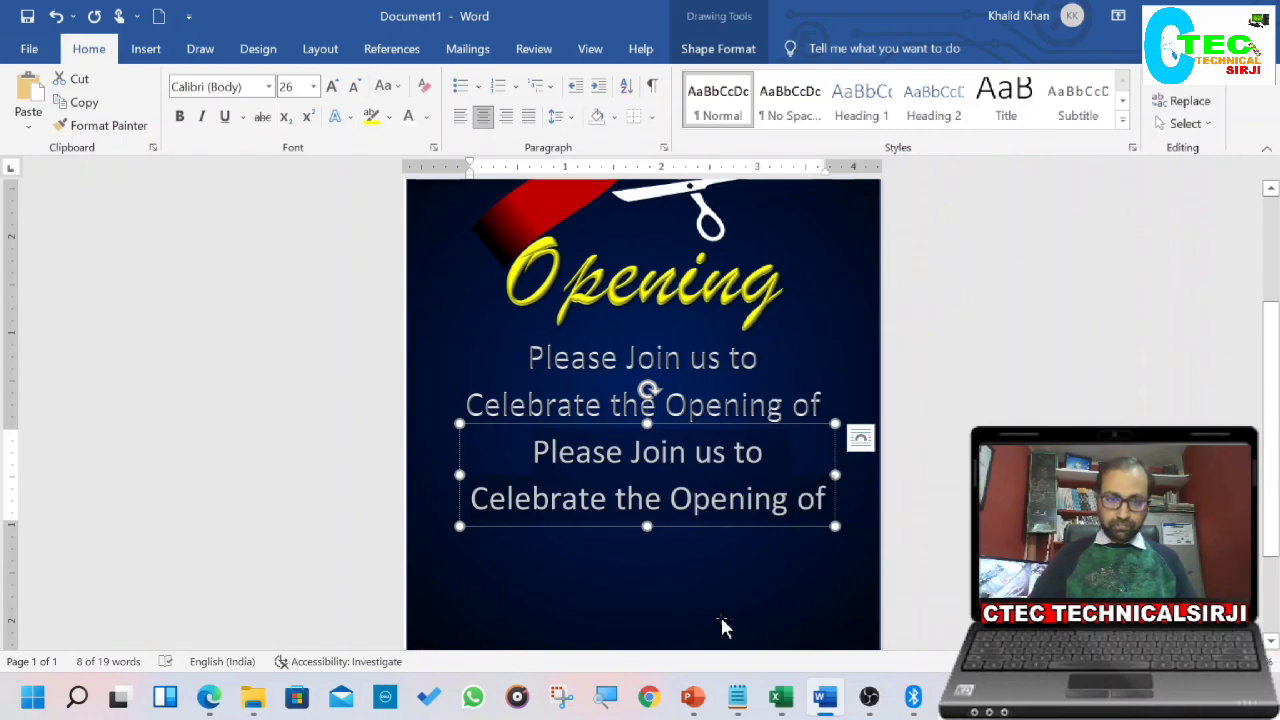
Step: Replace the copy's text with OUR and NEW SHOWROOM on two lines, and center its box under the invitation text
type("OUR")
key("Return")
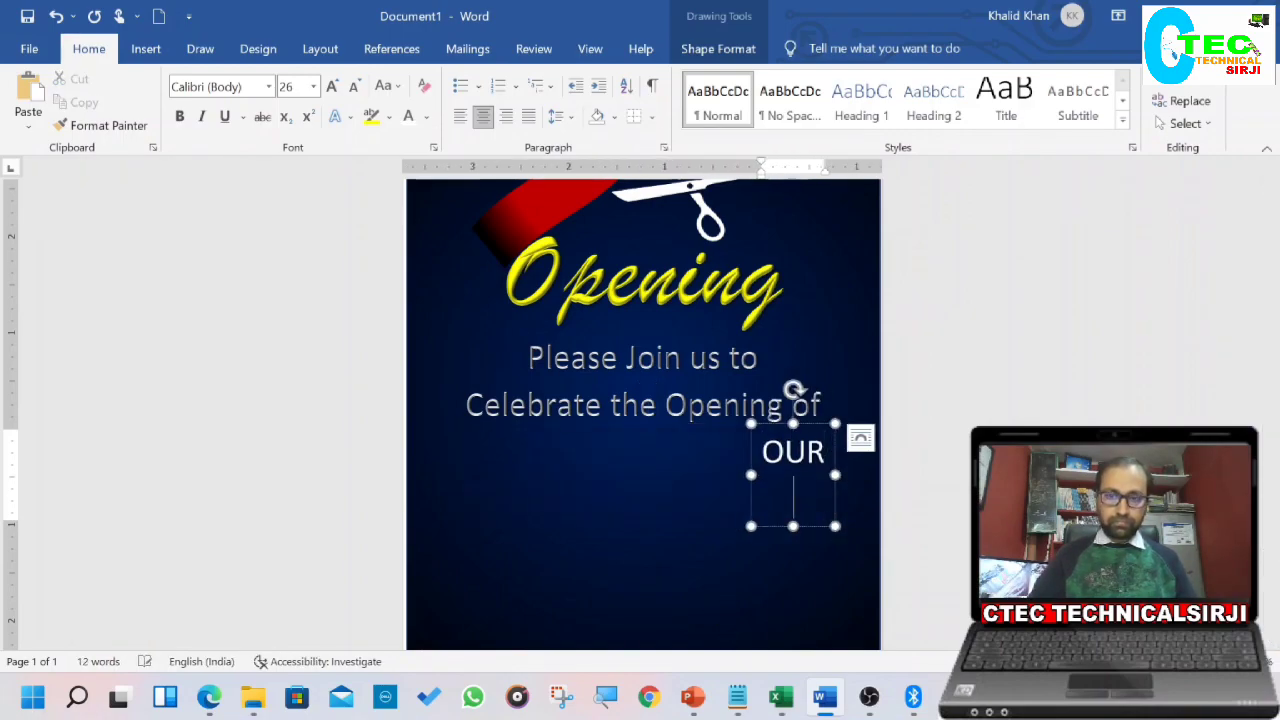
type("NEW SHO")
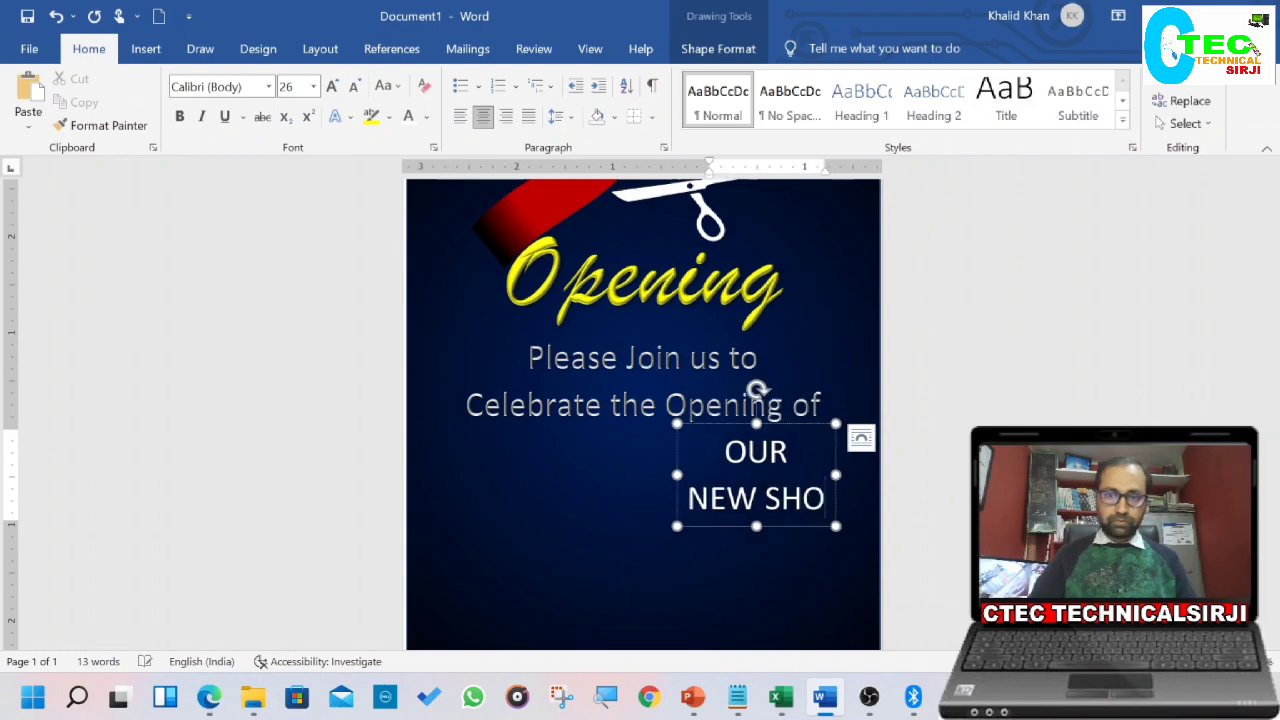
type("WROOM")
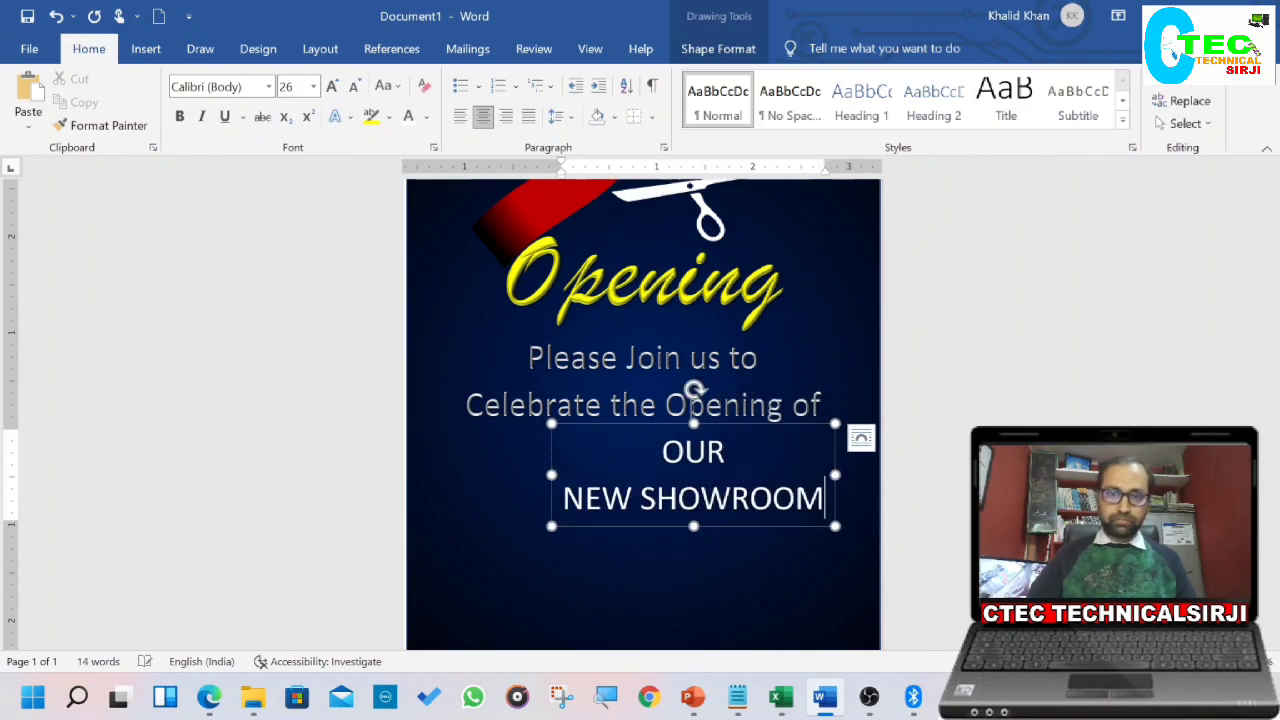
left_click_drag(625, 424, 572, 433)
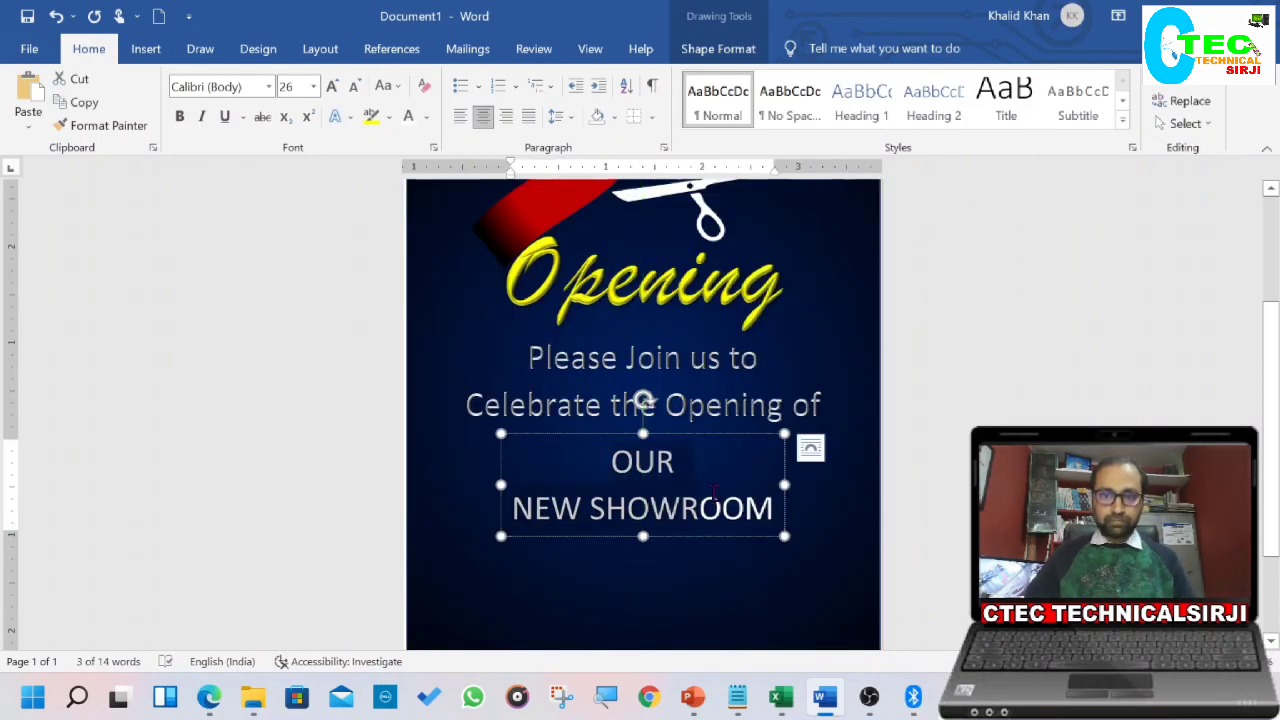
Step: Color the OUR NEW SHOWROOM text yellow and enlarge it to 36 pt
left_click(427, 117)
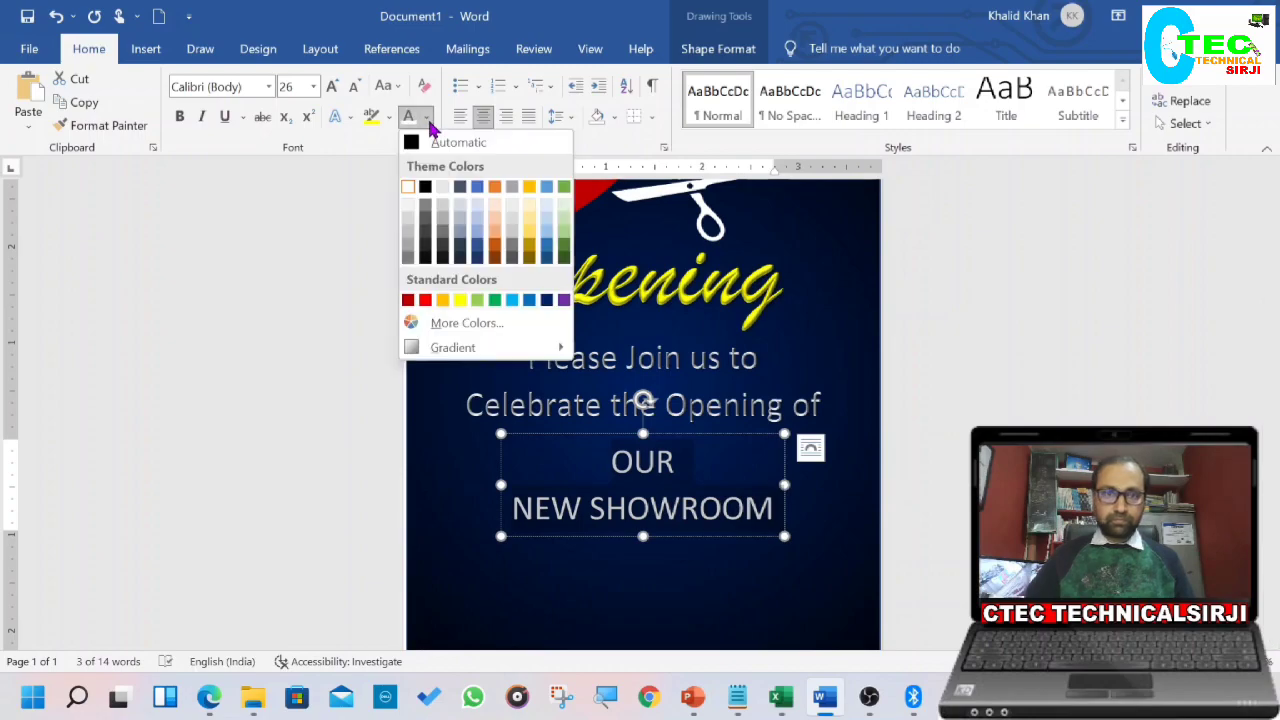
left_click(457, 296)
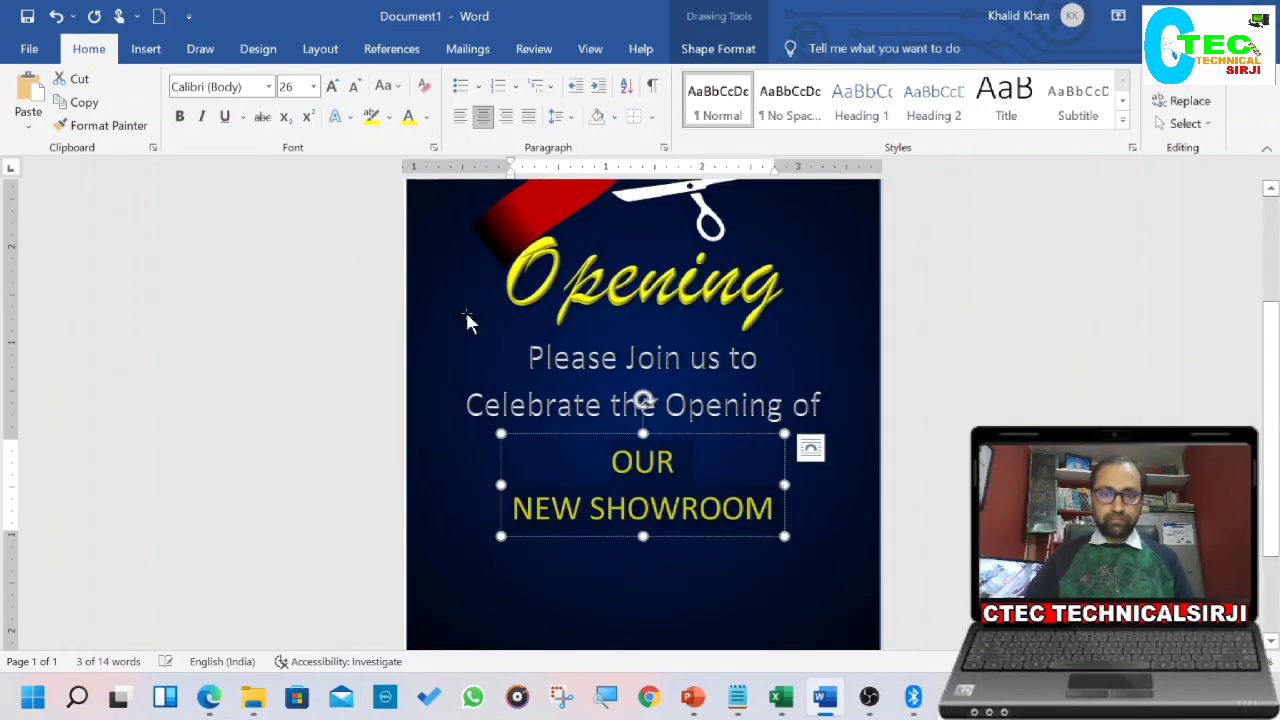
left_click(332, 88)
left_click(332, 88)
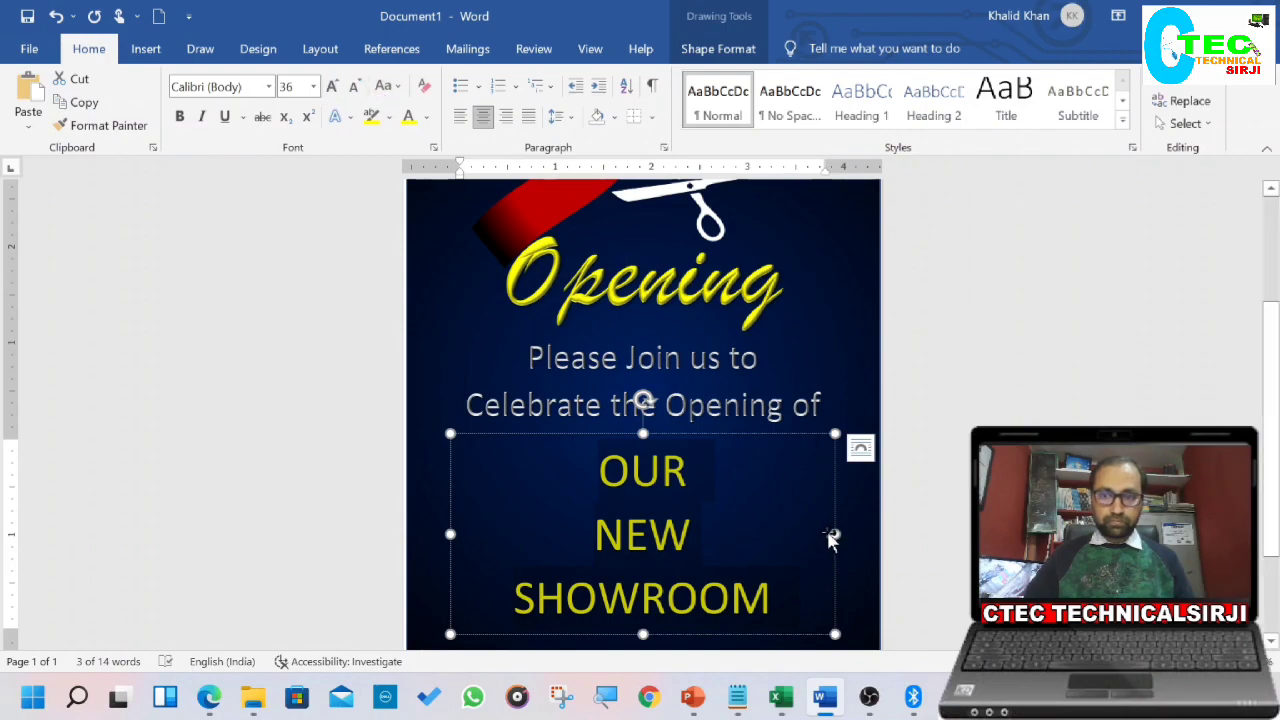
Step: Widen the showroom text box so NEW SHOWROOM fits on one line, center it closer beneath the invitation text, and make the text bold
left_click_drag(835, 533, 852, 533)
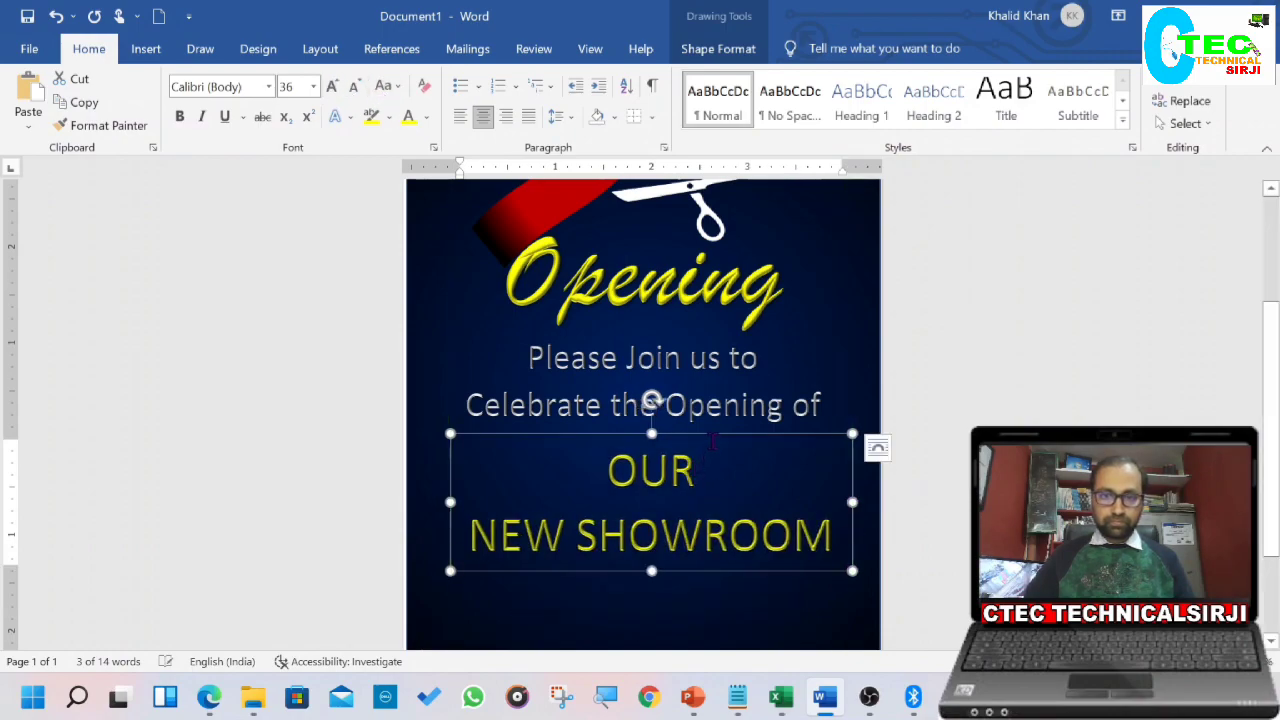
left_click_drag(715, 440, 707, 420)
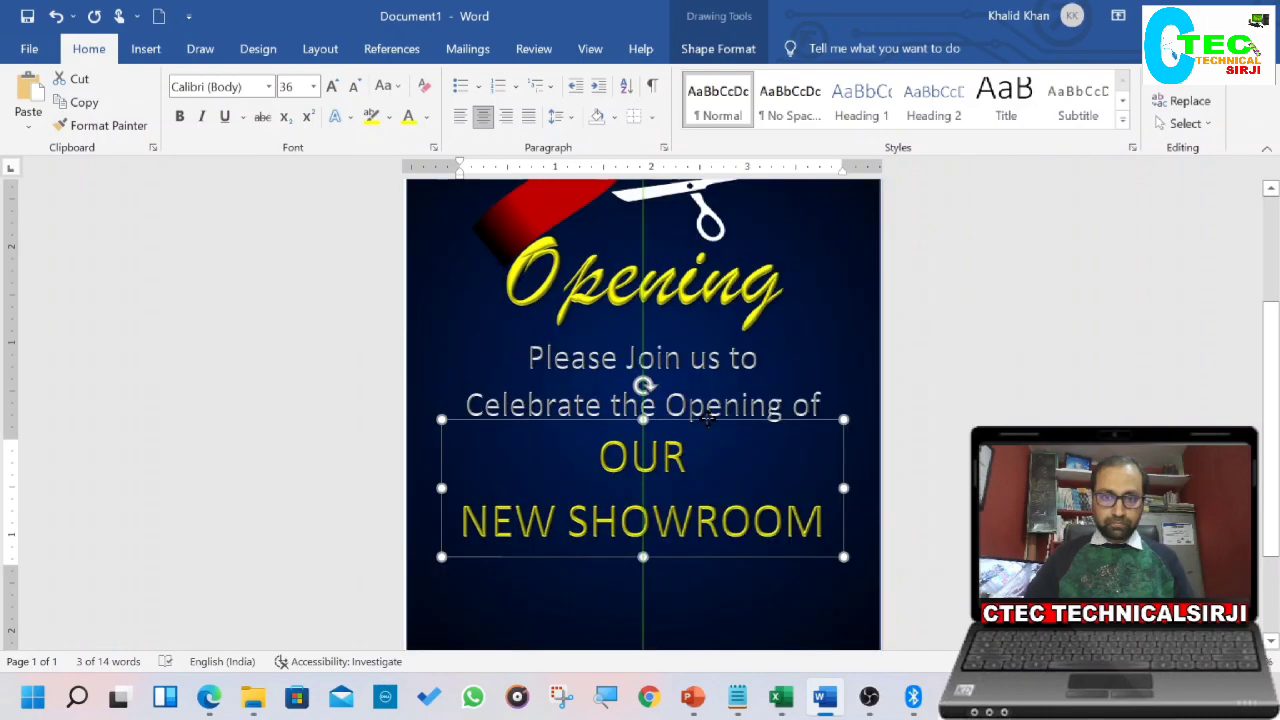
left_click(180, 118)
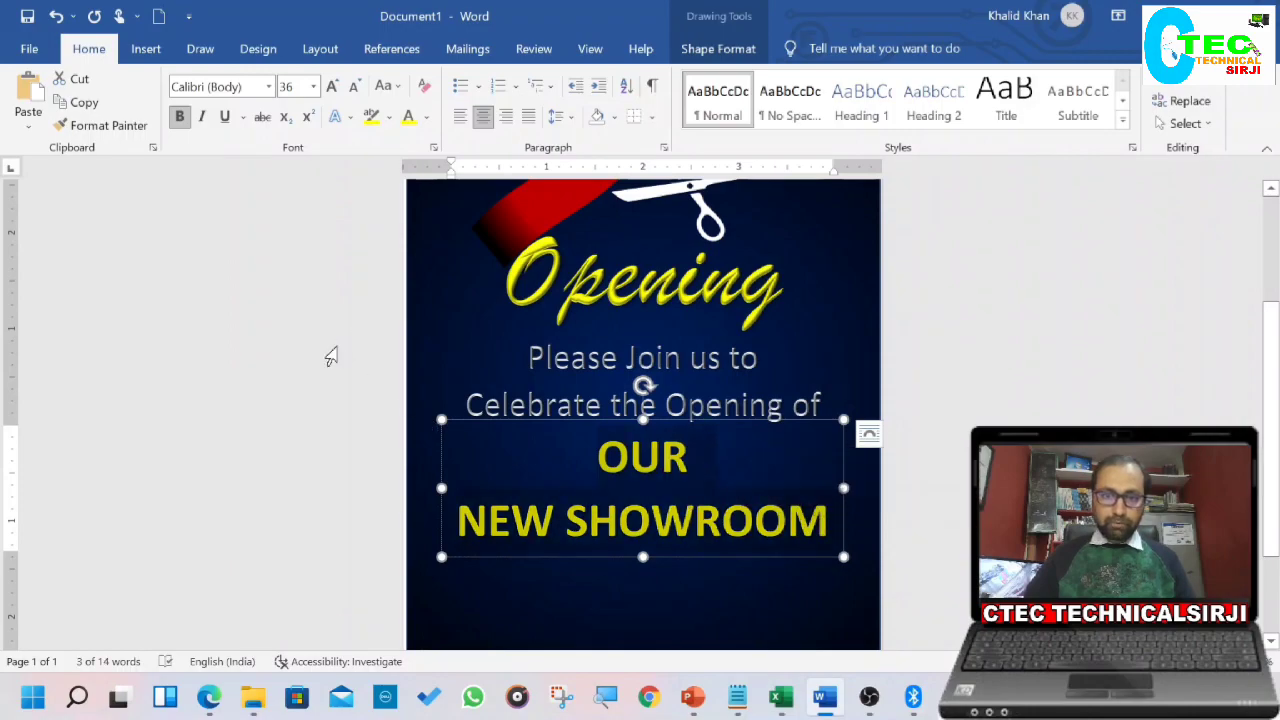
Step: Apply a gold glow text effect to the showroom text, using the variation in the fourth row, fourth column
left_click(718, 48)
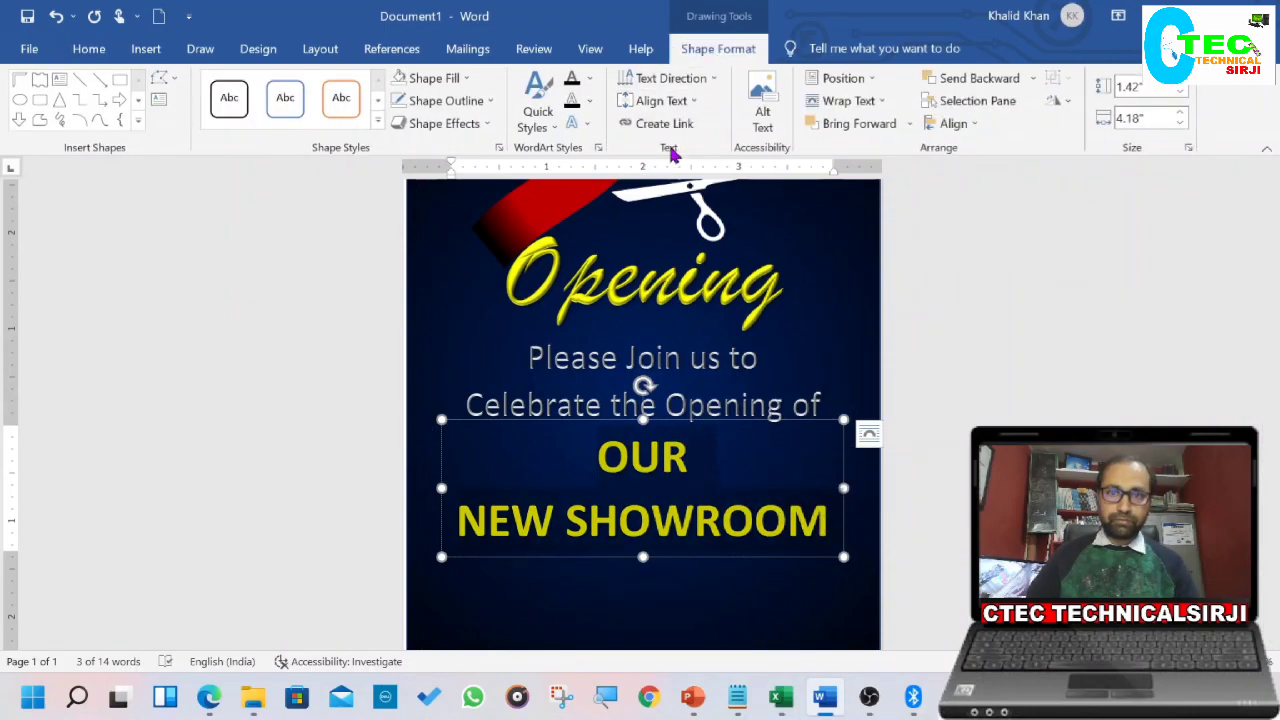
left_click(573, 123)
mouse_move(643, 259)
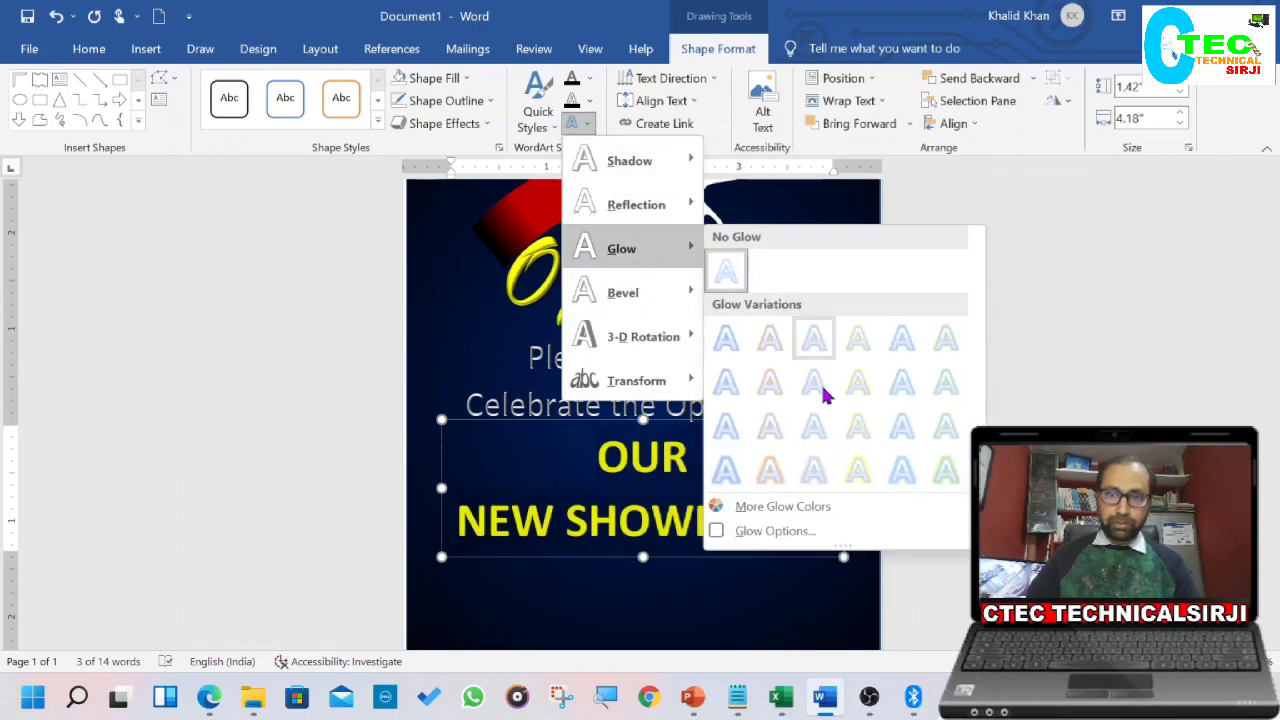
left_click(859, 476)
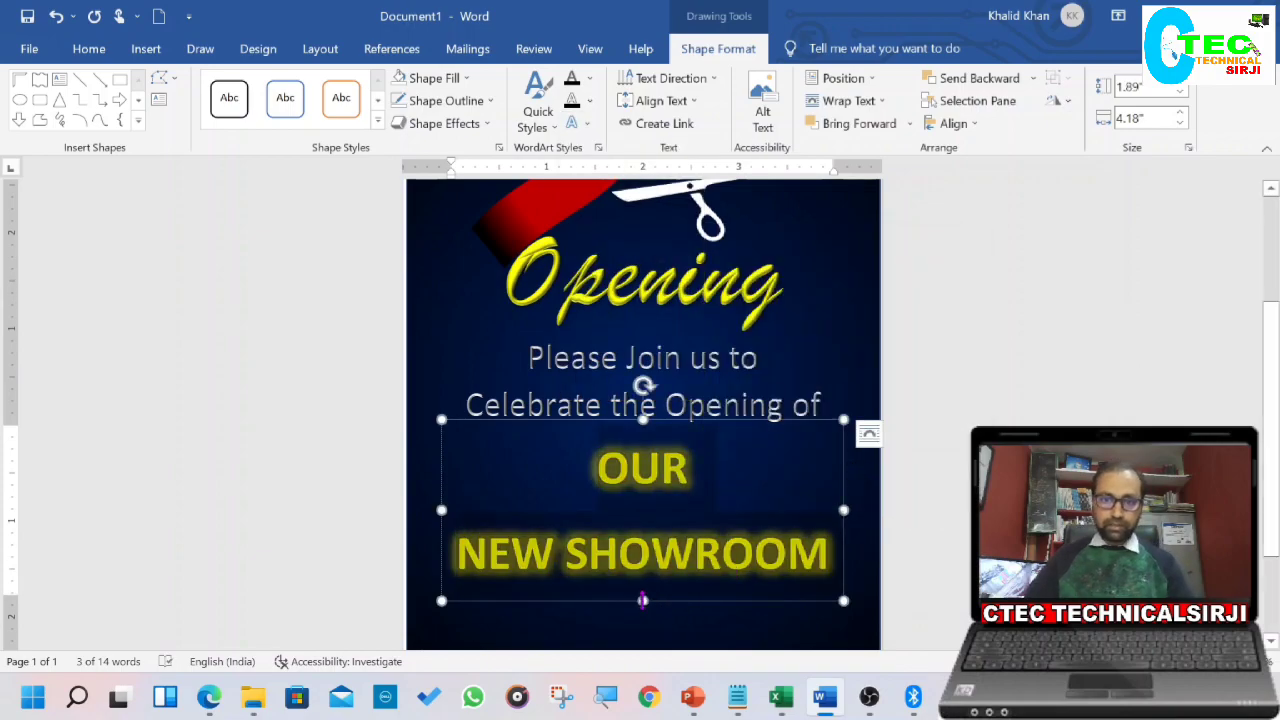
left_click(609, 478)
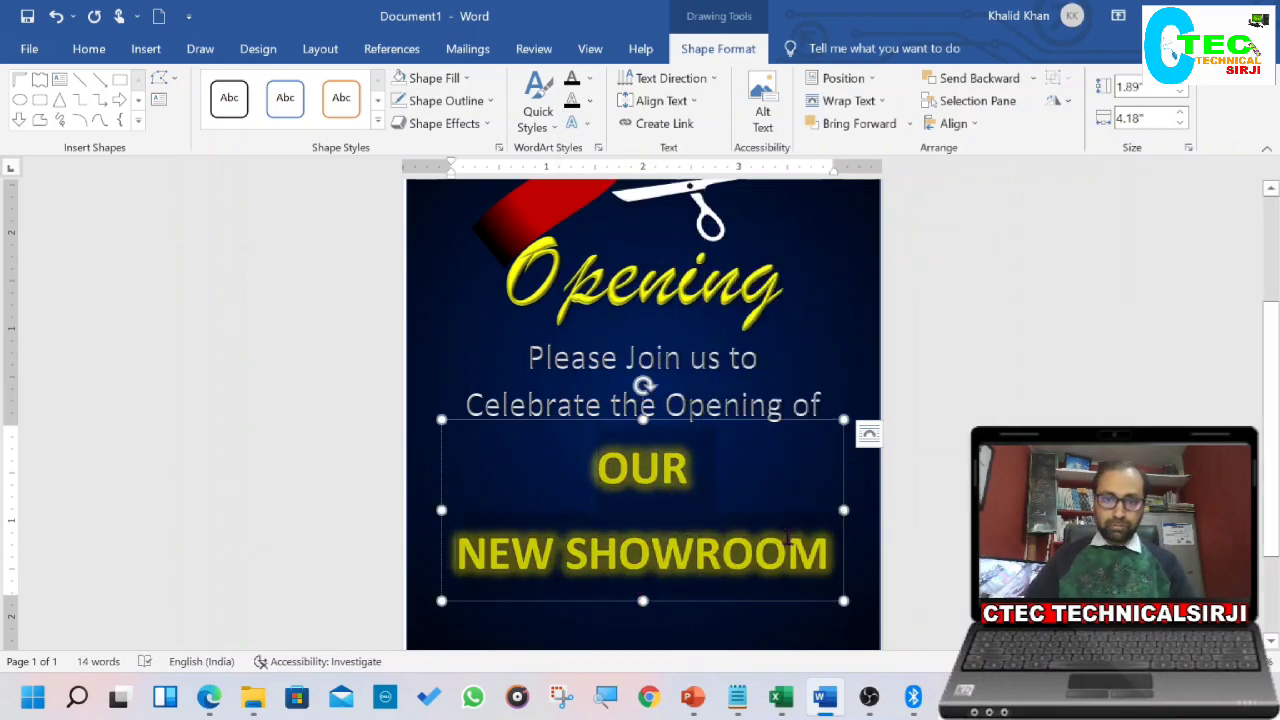
key("Escape")
left_click(88, 49)
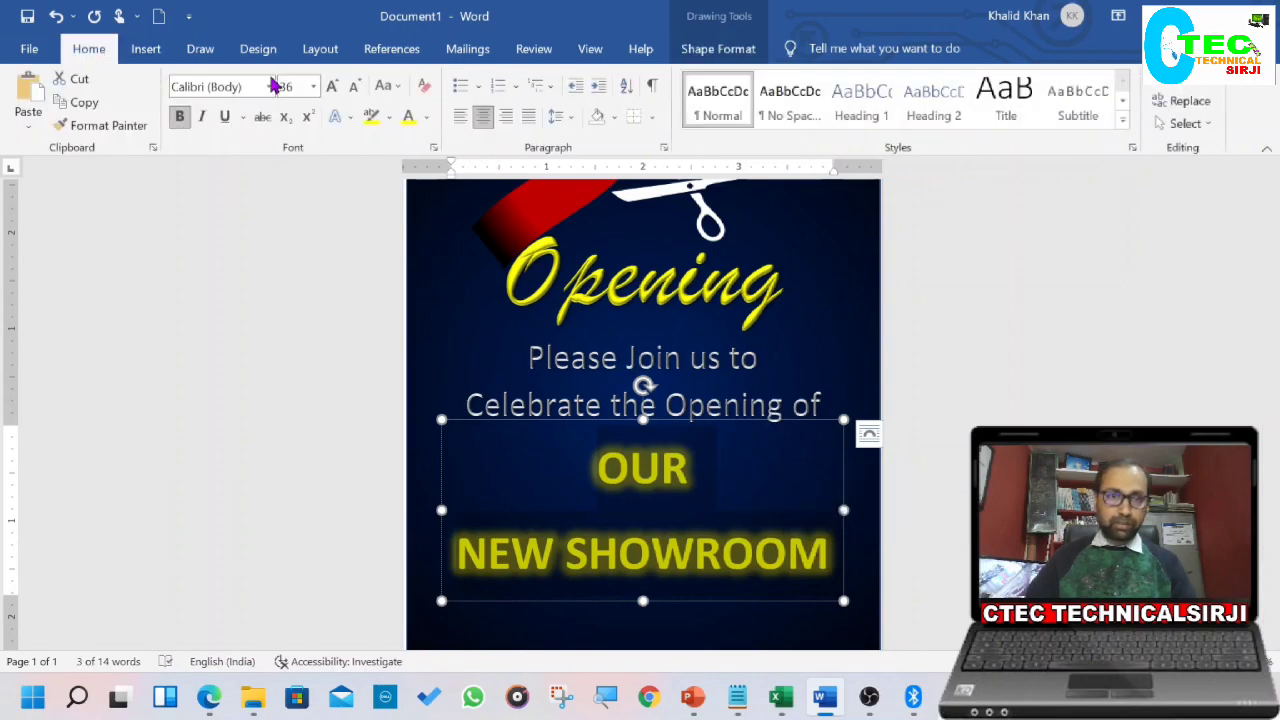
left_click(560, 117)
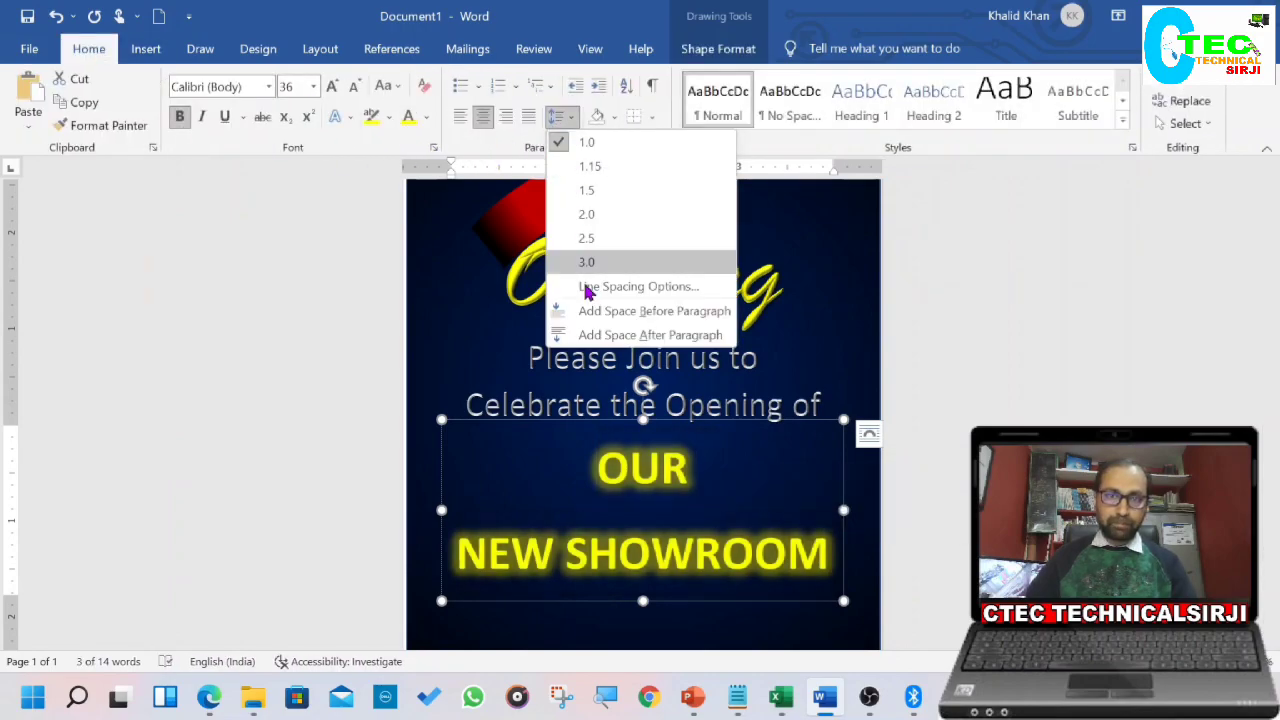
left_click(705, 560)
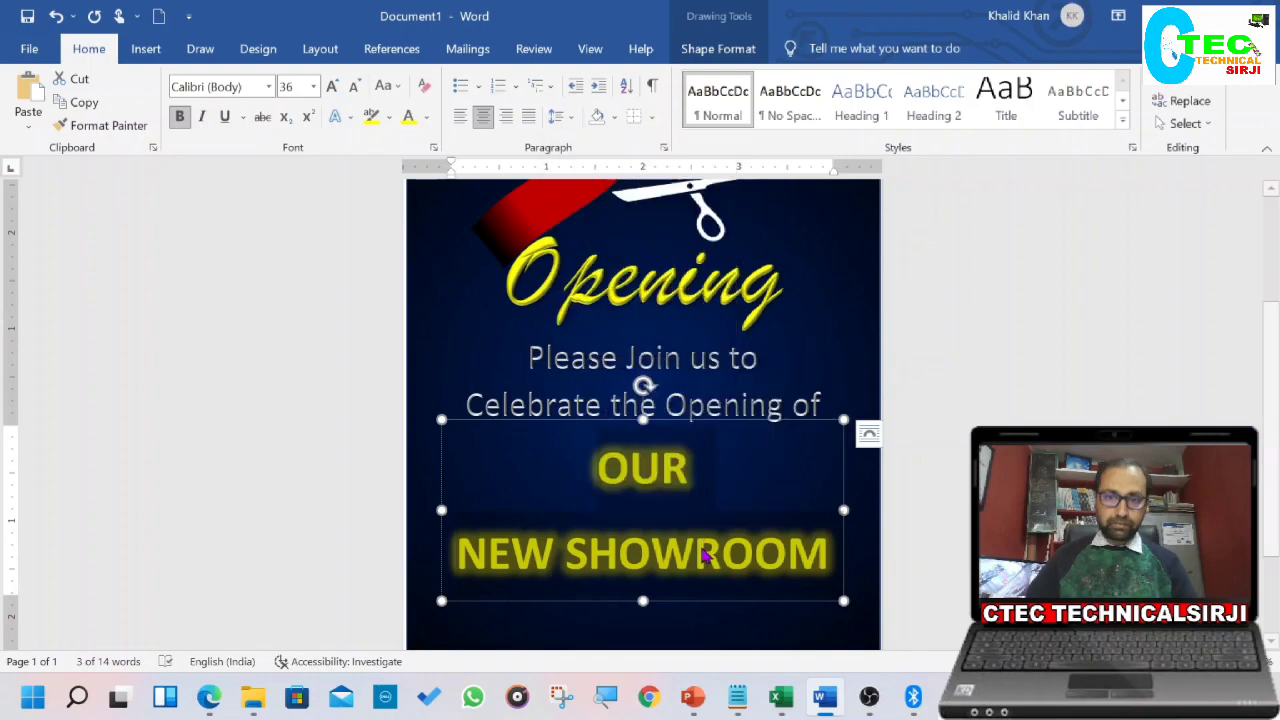
left_click_drag(643, 598, 645, 585)
left_click(676, 612)
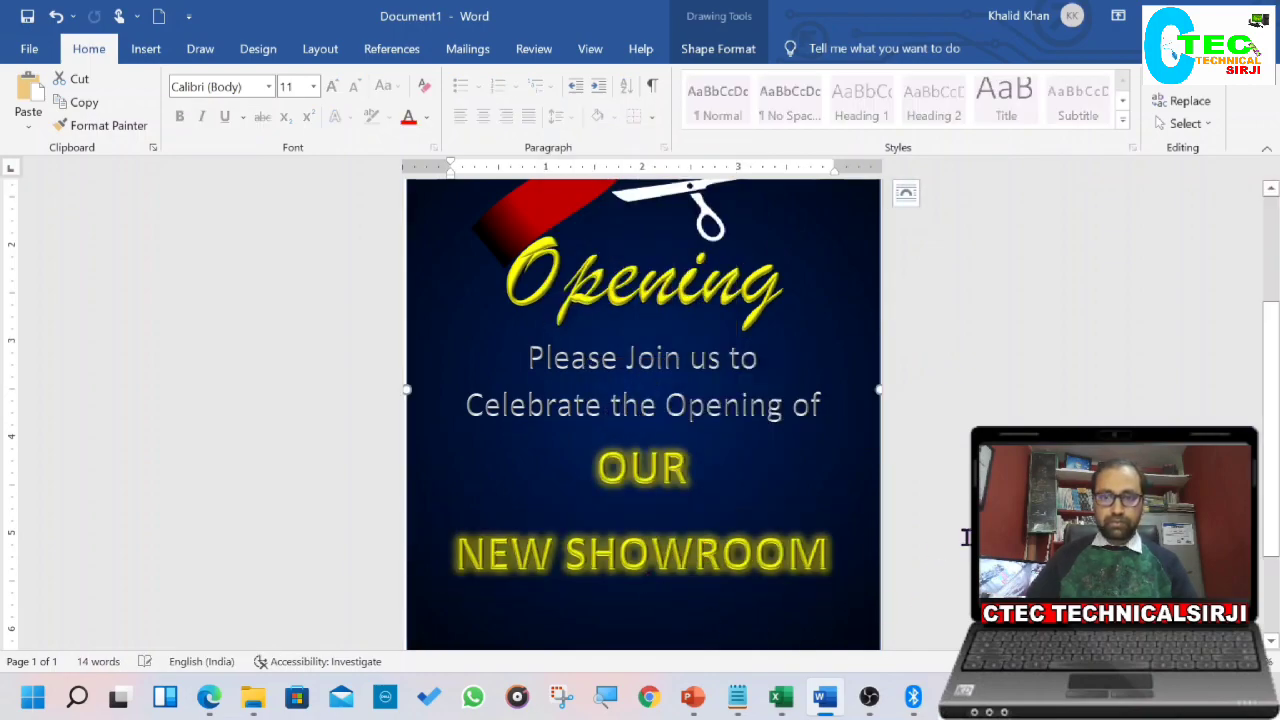
Step: Draw a horizontal scroll banner about 2.01 inches wide and 1.05 inches high, centered below NEW SHOWROOM
scroll(951, 540, "down", 2)
scroll(854, 457, "down", 1)
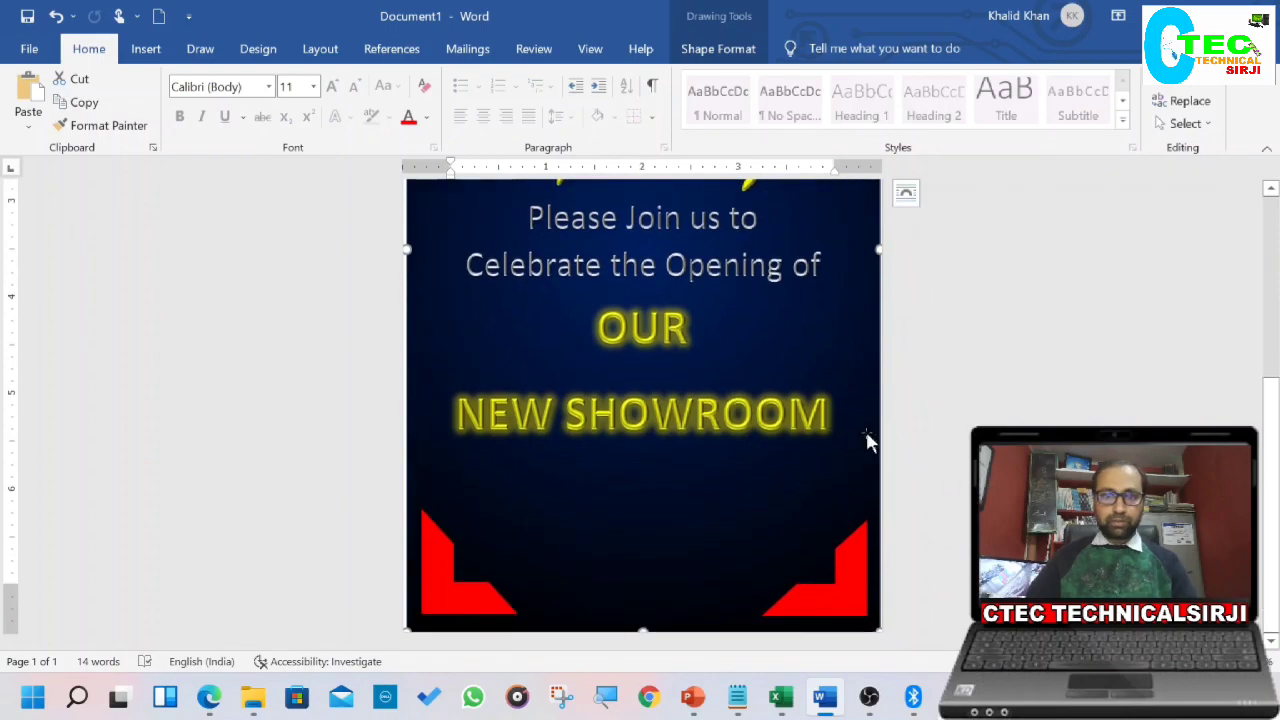
left_click(146, 48)
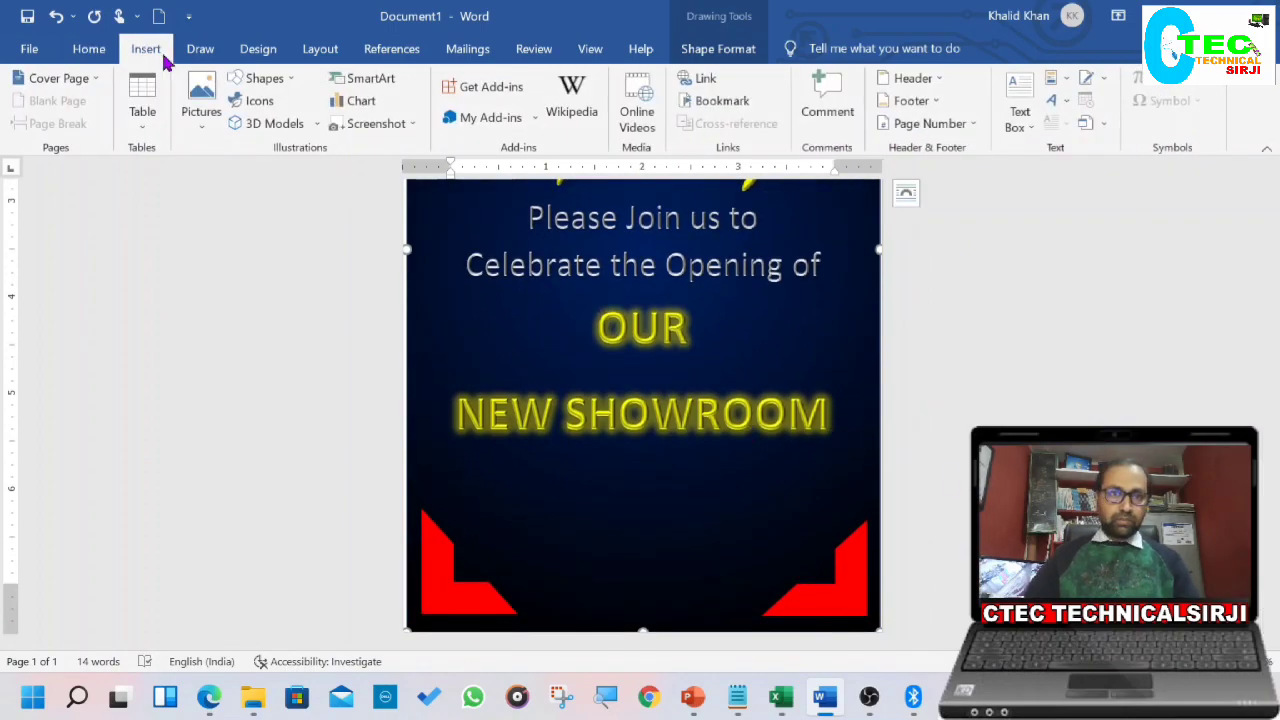
left_click(257, 79)
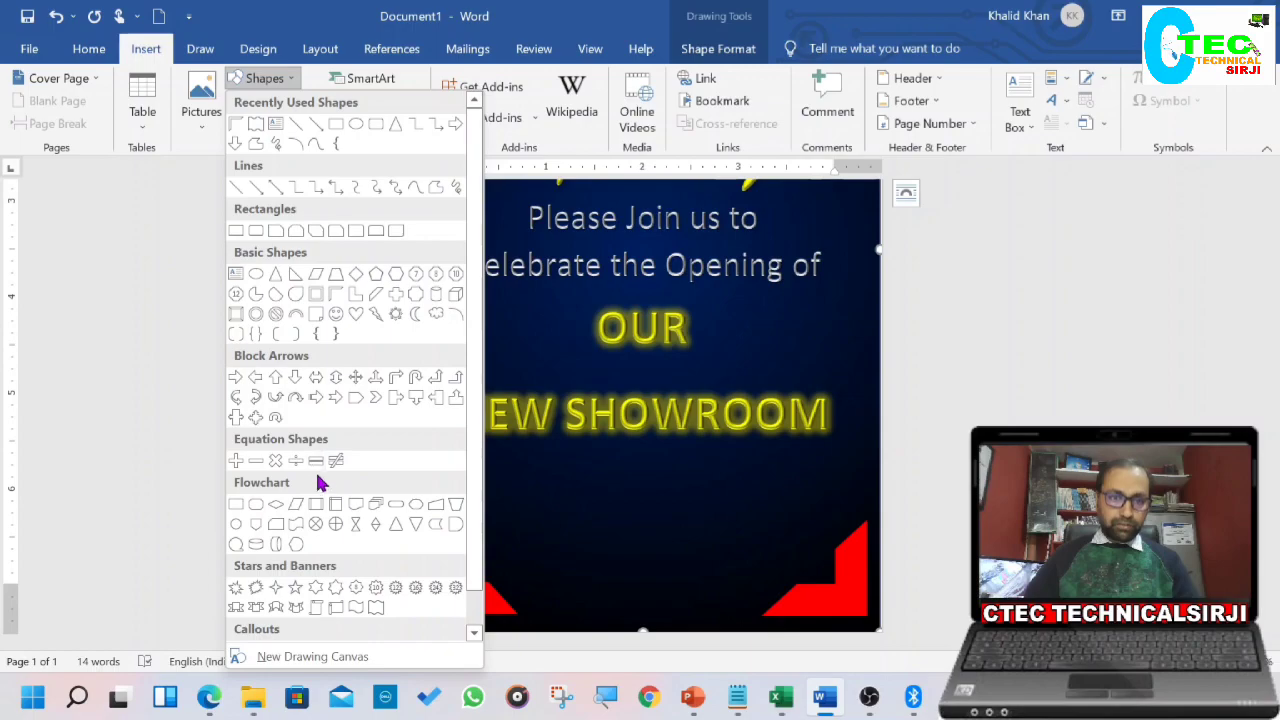
left_click(335, 608)
left_click_drag(549, 453, 740, 544)
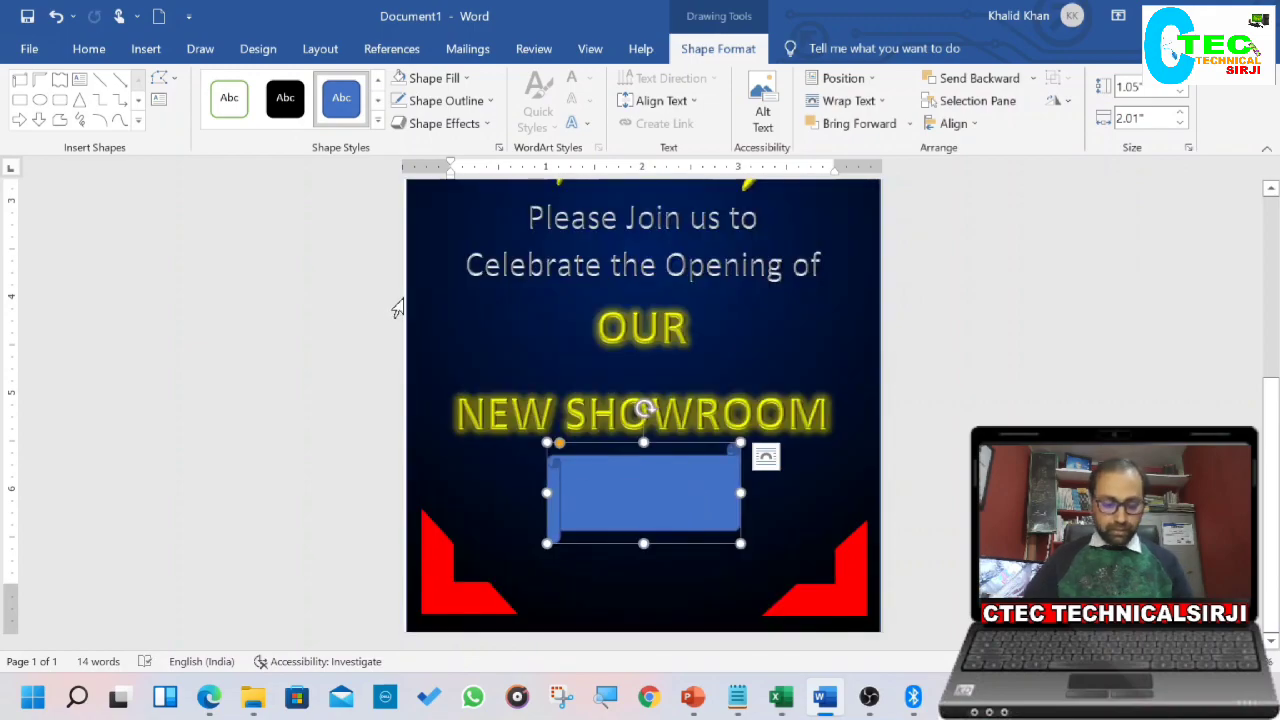
Step: Remove the scroll banner's fill and set its outline to yellow
left_click(430, 79)
left_click(430, 252)
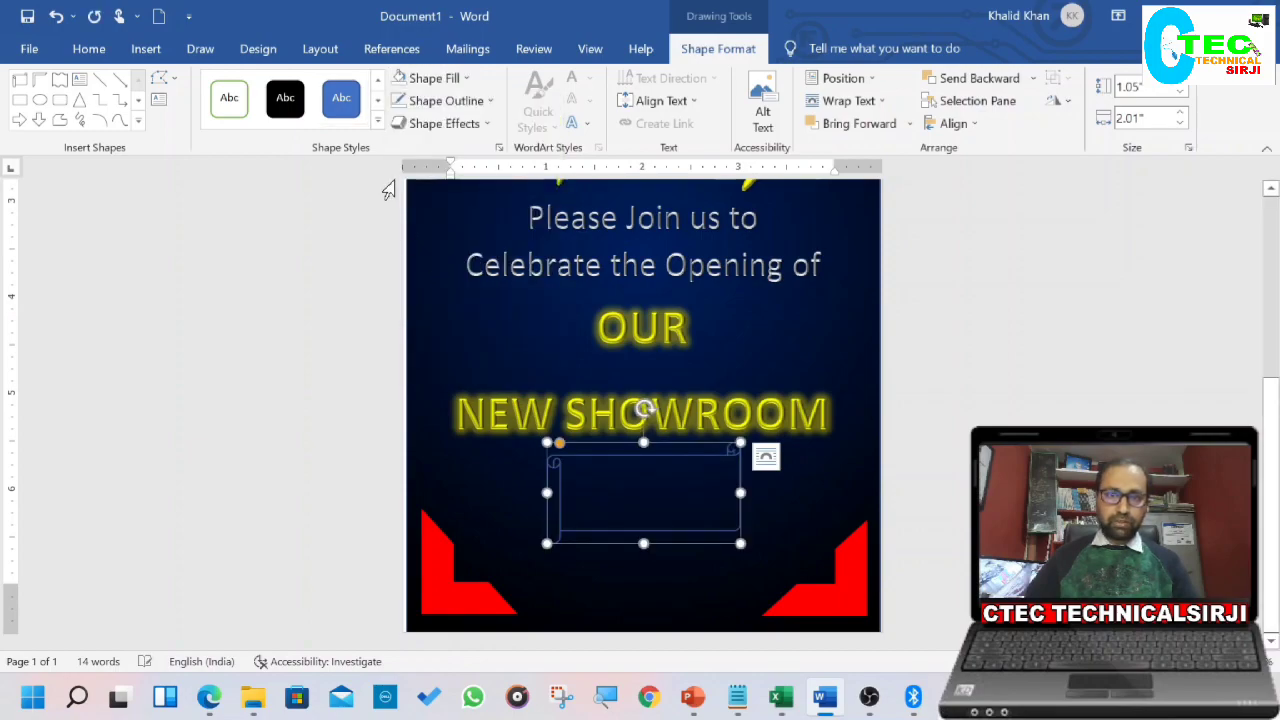
left_click(443, 101)
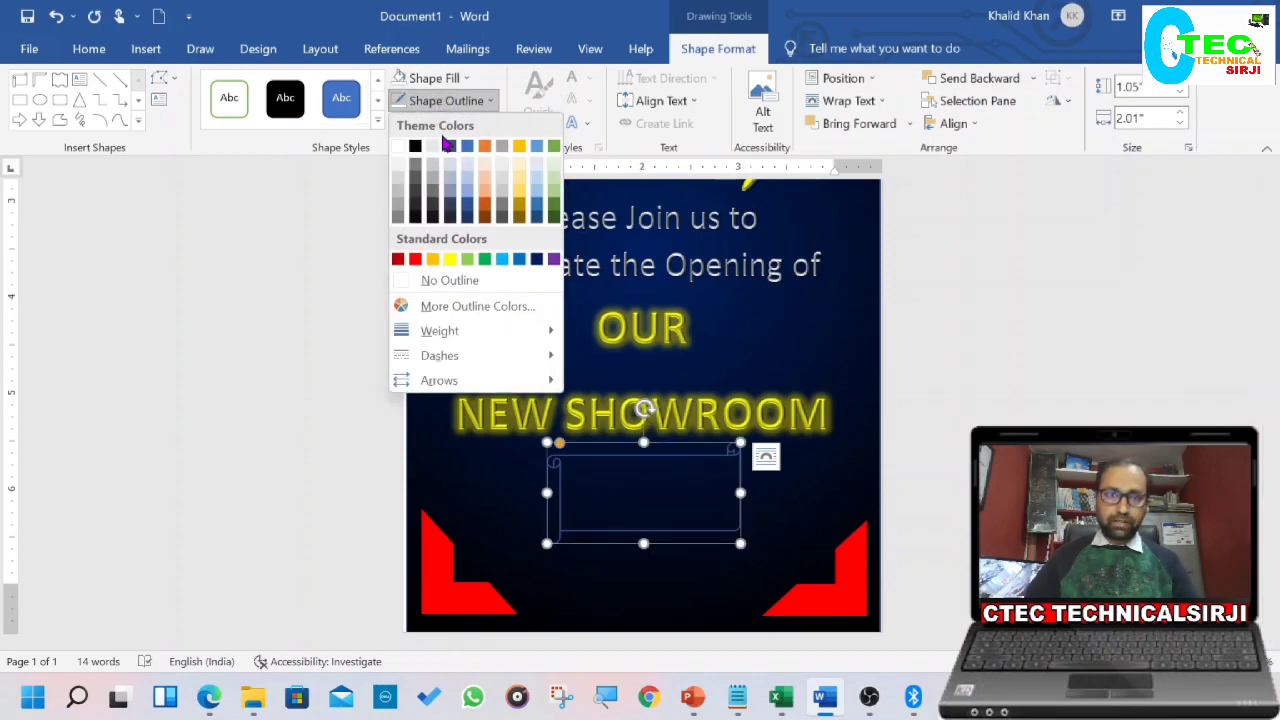
left_click(450, 257)
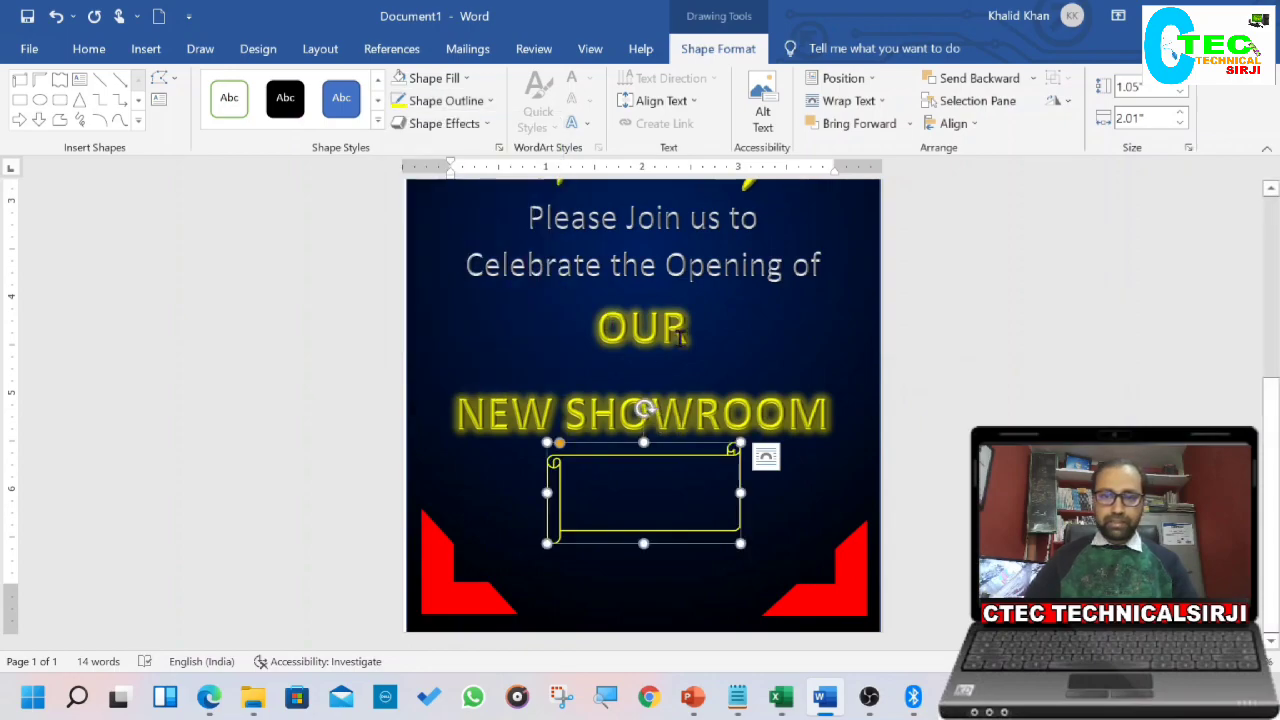
Step: Insert a new WordArt text box in the plain black style for the scroll banner
left_click(142, 48)
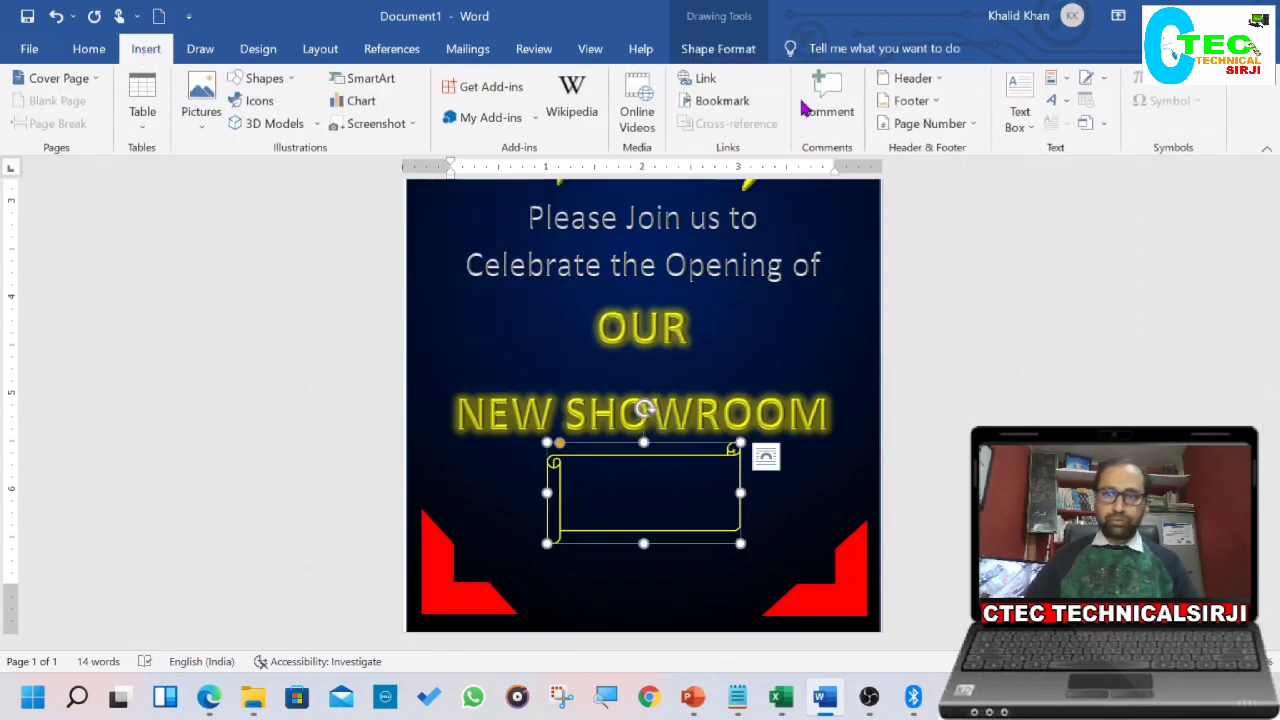
left_click(1050, 100)
left_click(1006, 137)
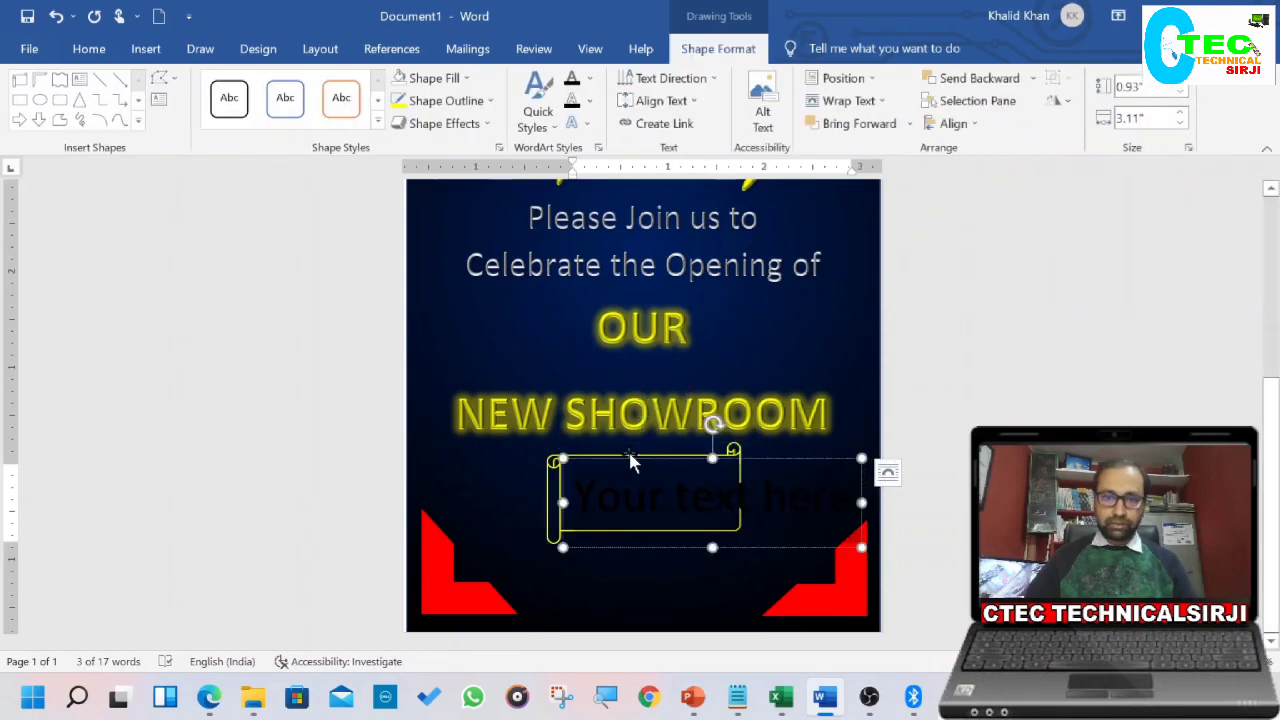